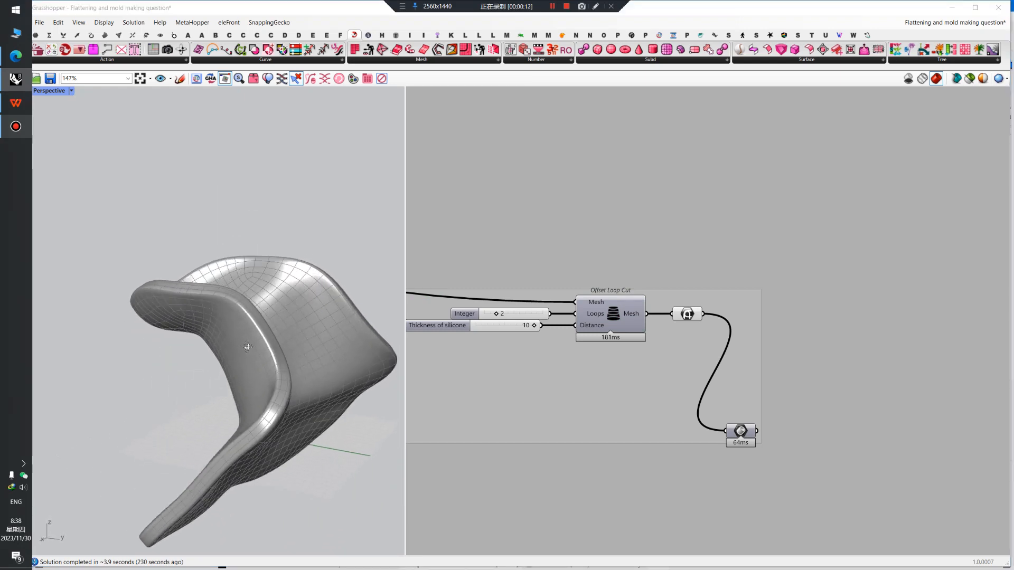
Bake the SubD parameter fed by the Offset Loop Cut component
right_click_drag(284, 398, 271, 347)
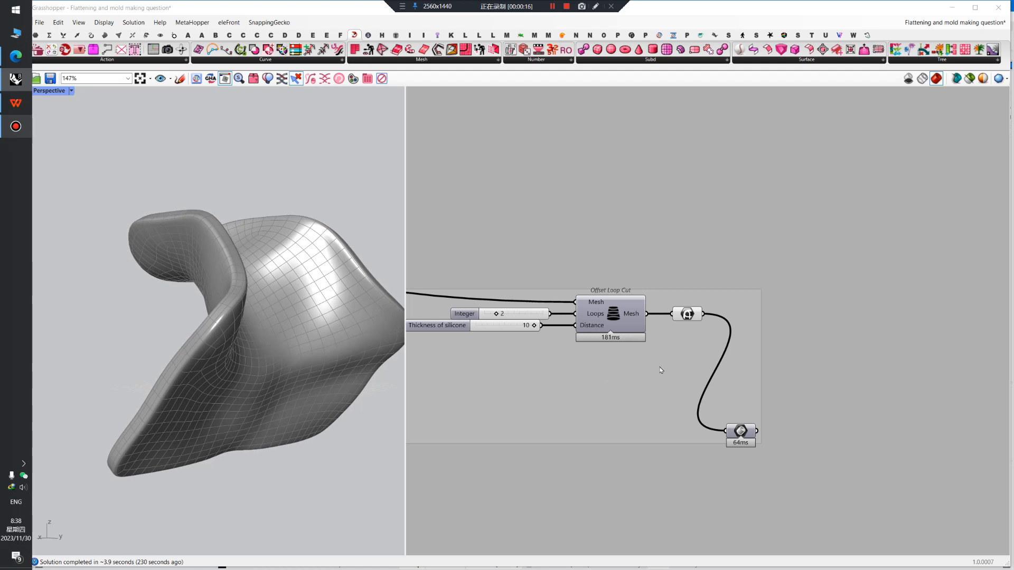
left_click(688, 314)
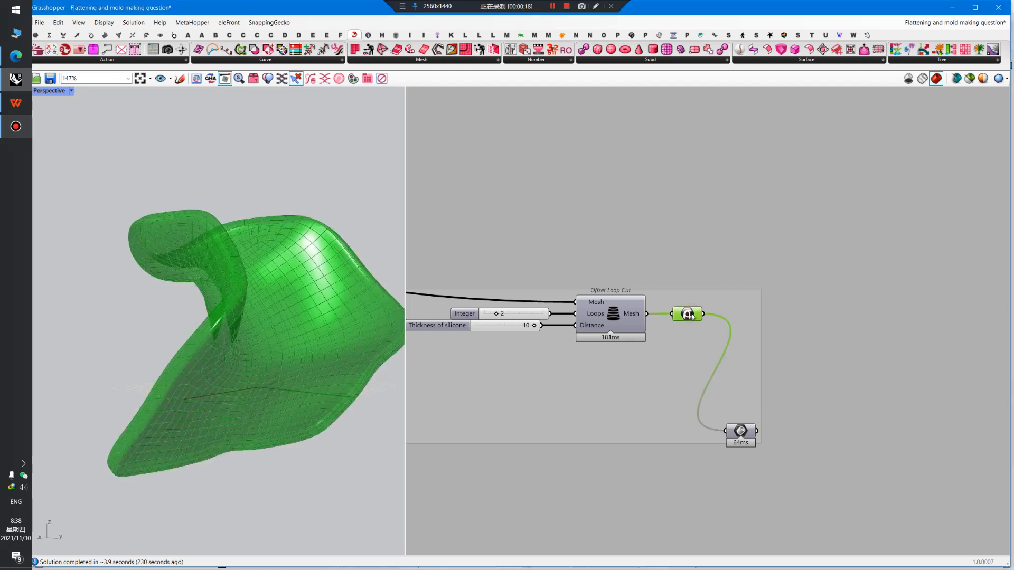
middle_click(679, 318)
left_click(716, 343)
left_click(719, 263)
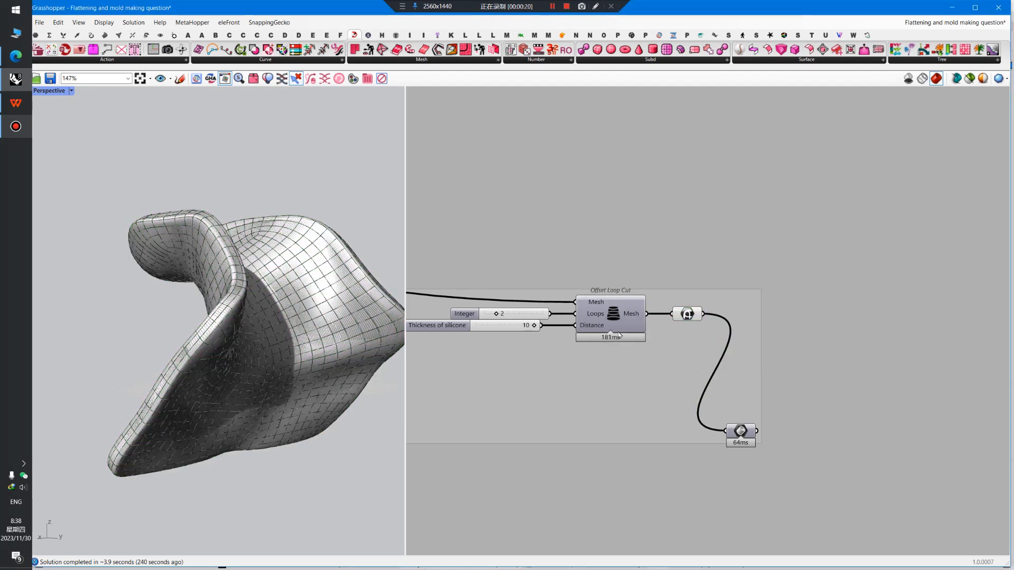
left_click(691, 283)
Extract the two edge loops running along the thin rim of the baked SubD as curves
scroll(224, 321, "up", 3)
scroll(224, 321, "up", 5)
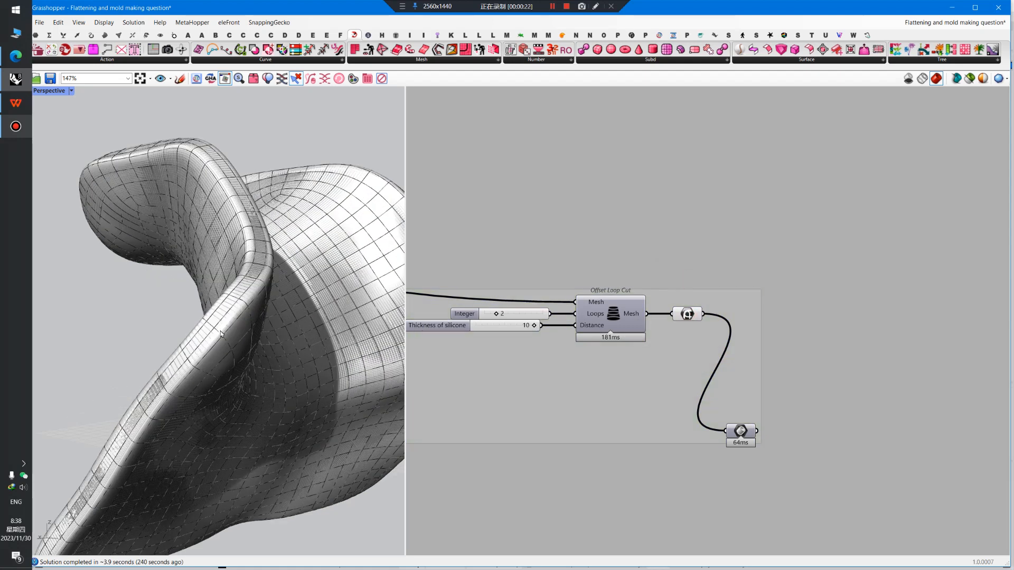
scroll(224, 322, "up", 3)
left_click(223, 321)
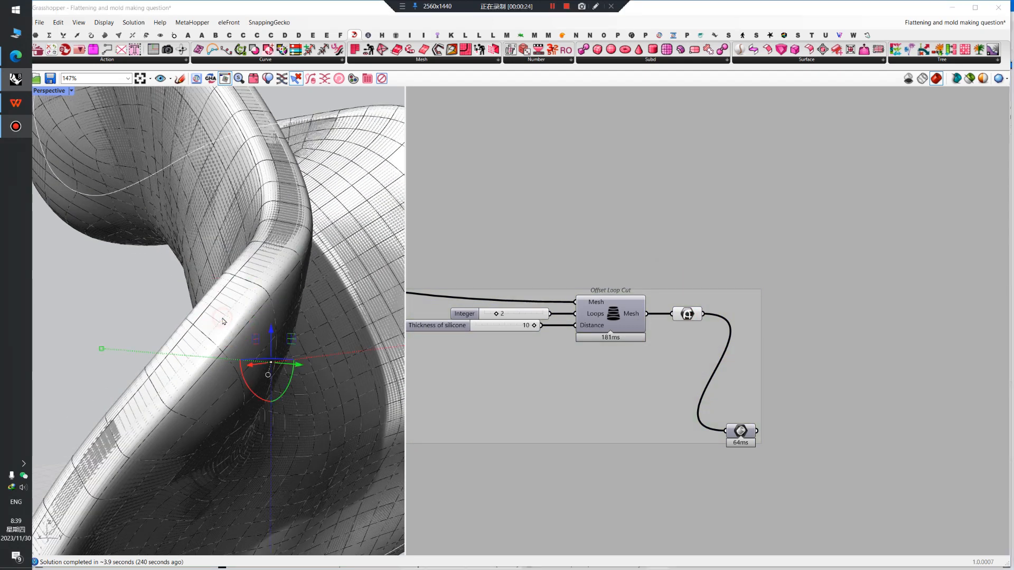
scroll(225, 338, "down", 3)
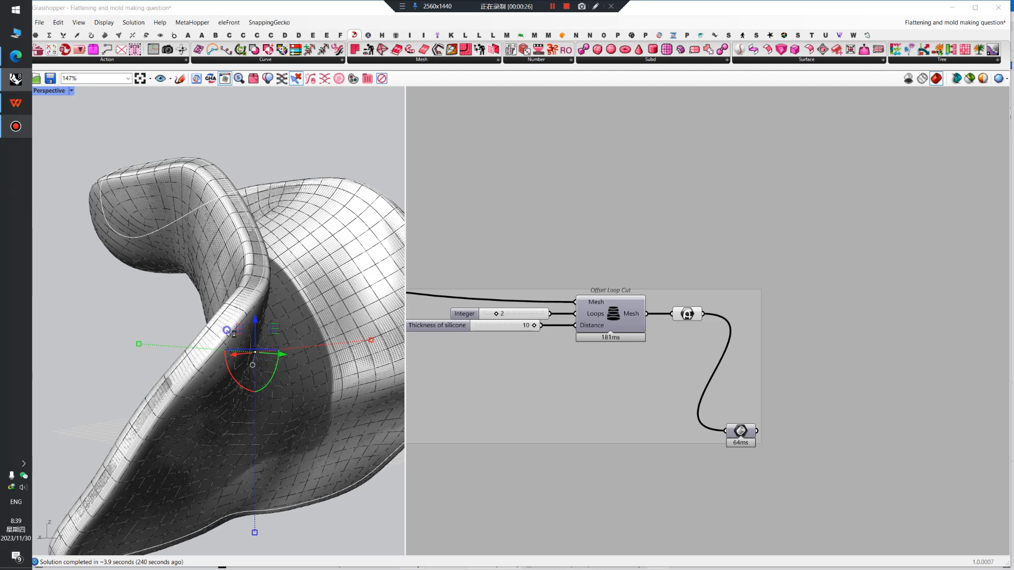
key("Escape")
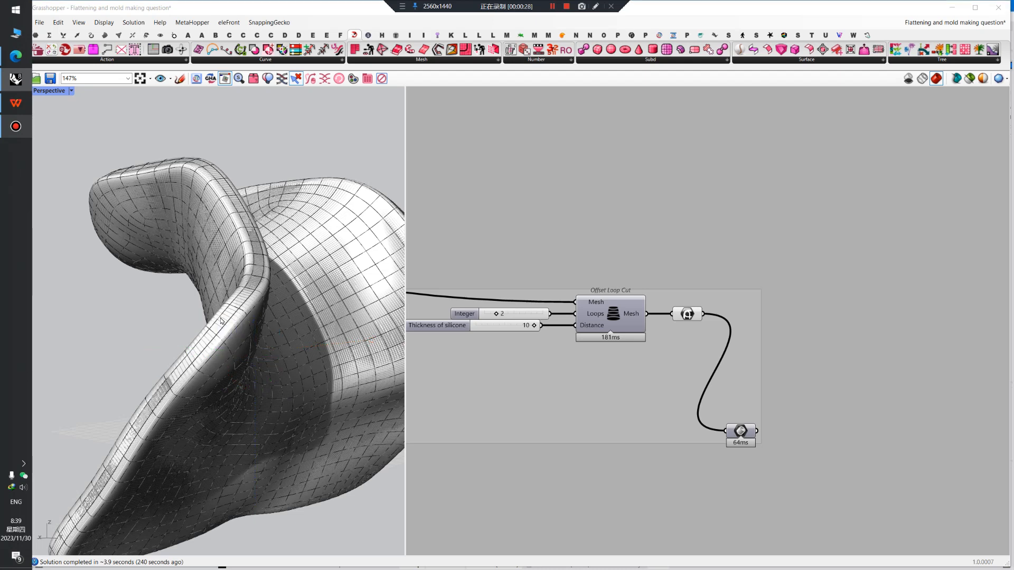
left_click(222, 321)
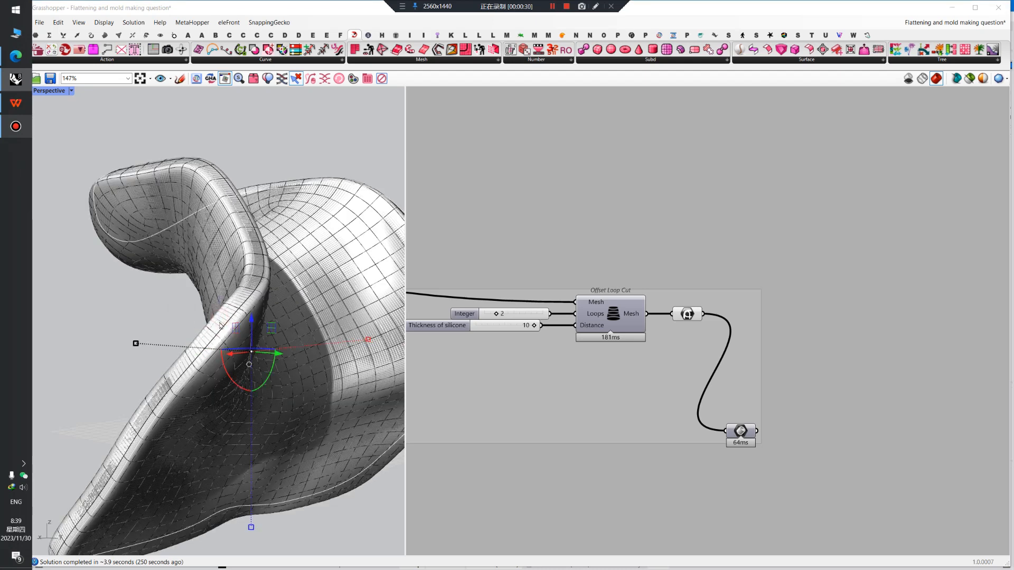
Clear the baked SubD from the viewport, leaving only the two rim curves
left_click(229, 321)
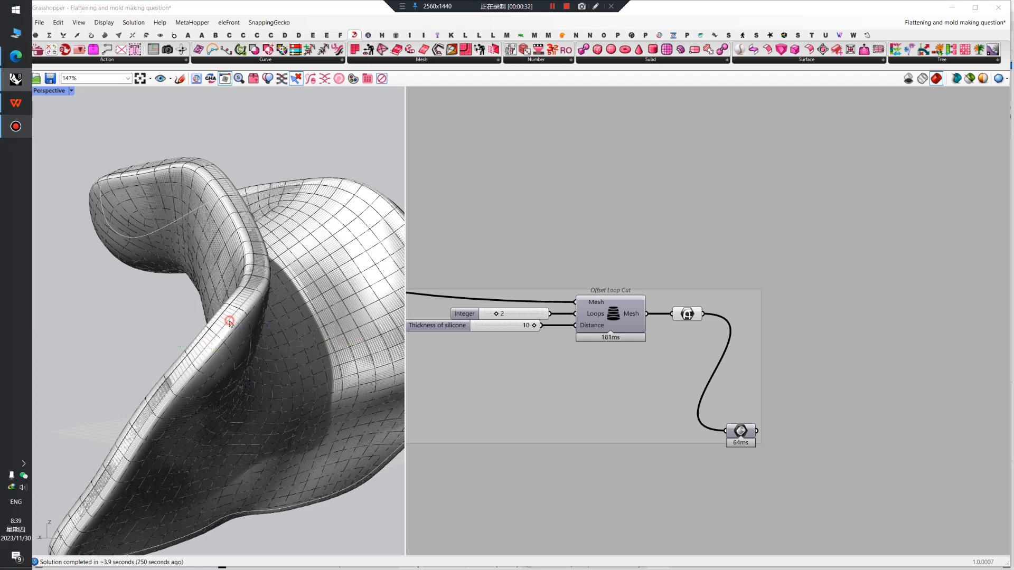
left_click(229, 321)
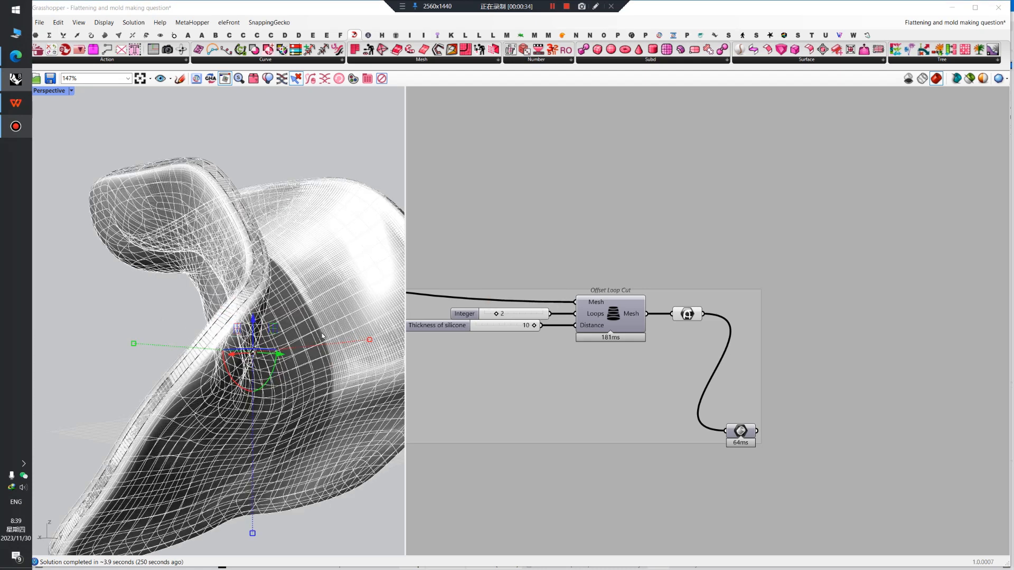
key("Escape")
left_click(689, 314)
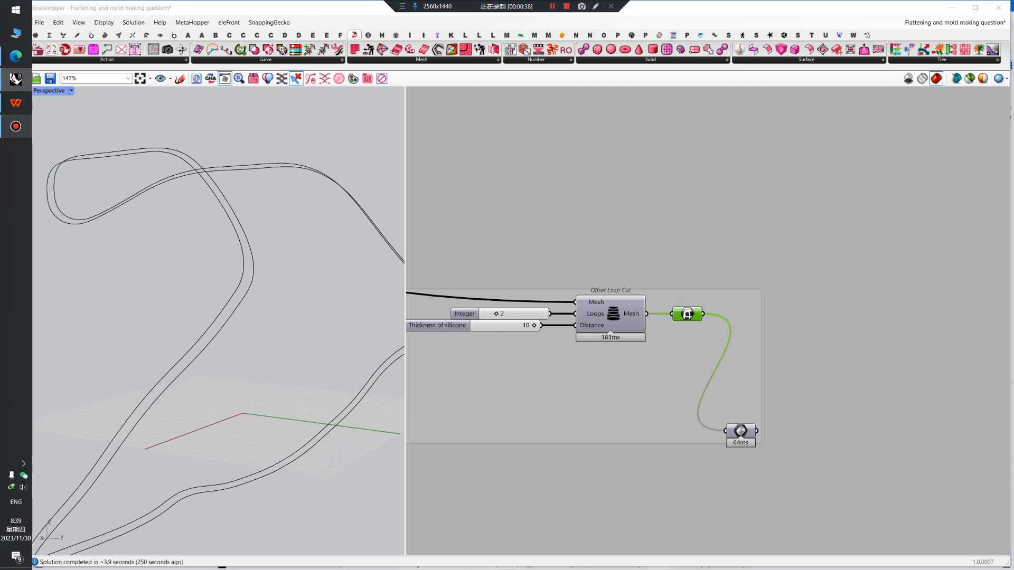
Create a middle curve between the two rim curves
left_click(243, 300)
left_click(231, 297)
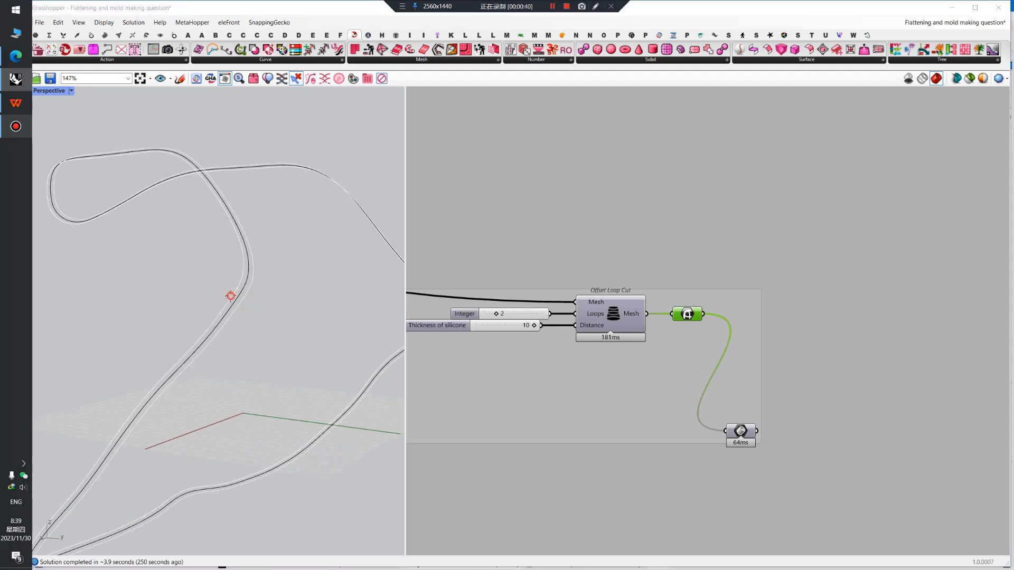
left_click(240, 308)
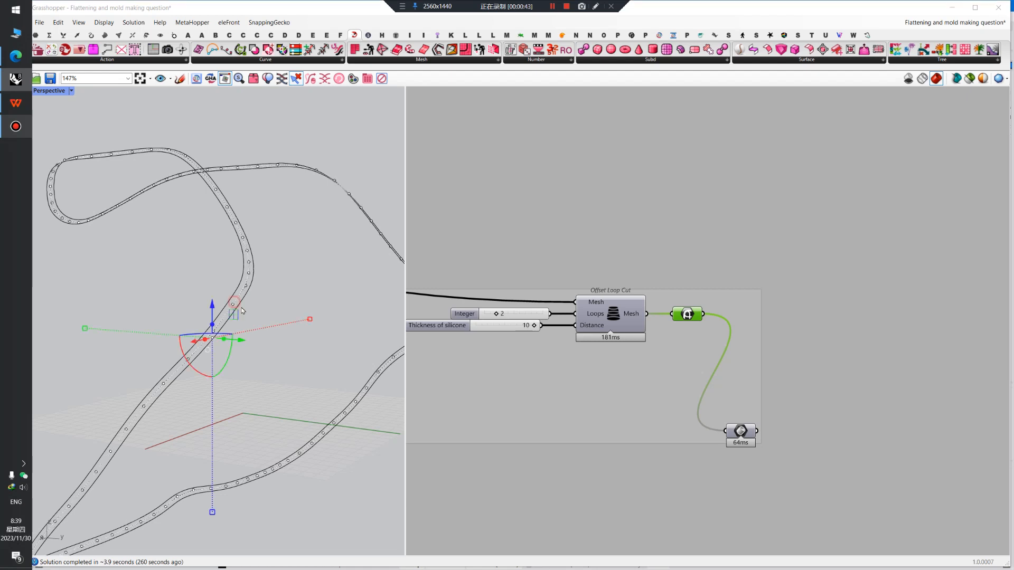
Add a Curve parameter below the Offset Loop Cut group and reference the middle curve in it
scroll(272, 331, "down", 6)
right_click_drag(272, 325, 296, 325)
right_click_drag(580, 506, 583, 445)
double_click(708, 317)
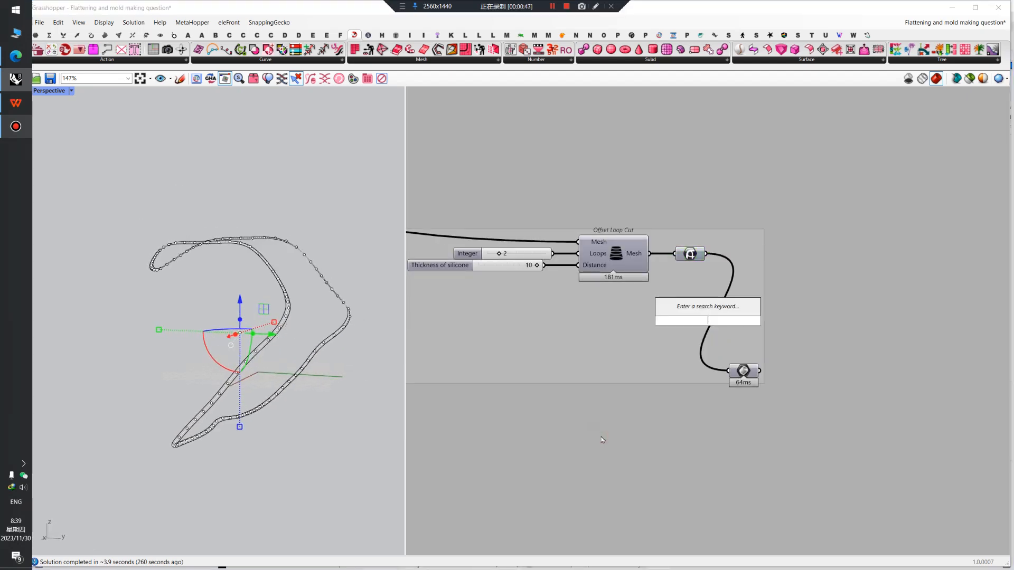
type("curve")
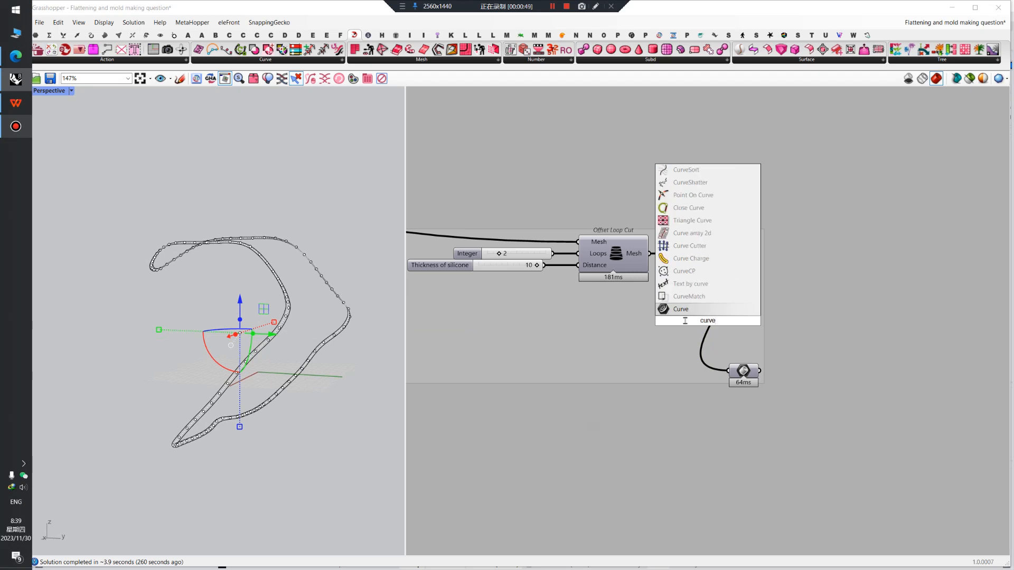
key("Return")
left_click_drag(702, 319, 571, 427)
right_click(569, 428)
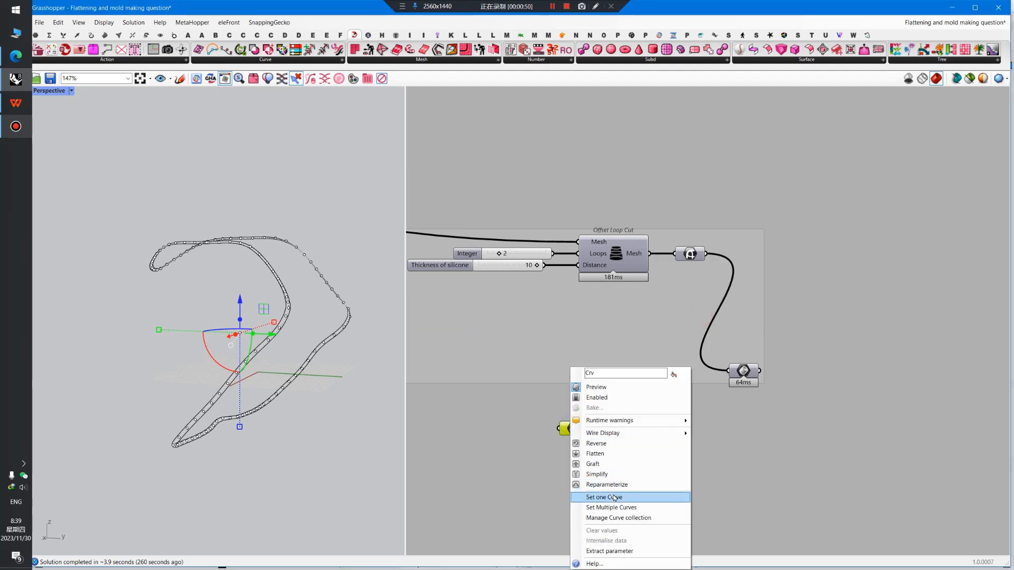
left_click(614, 498)
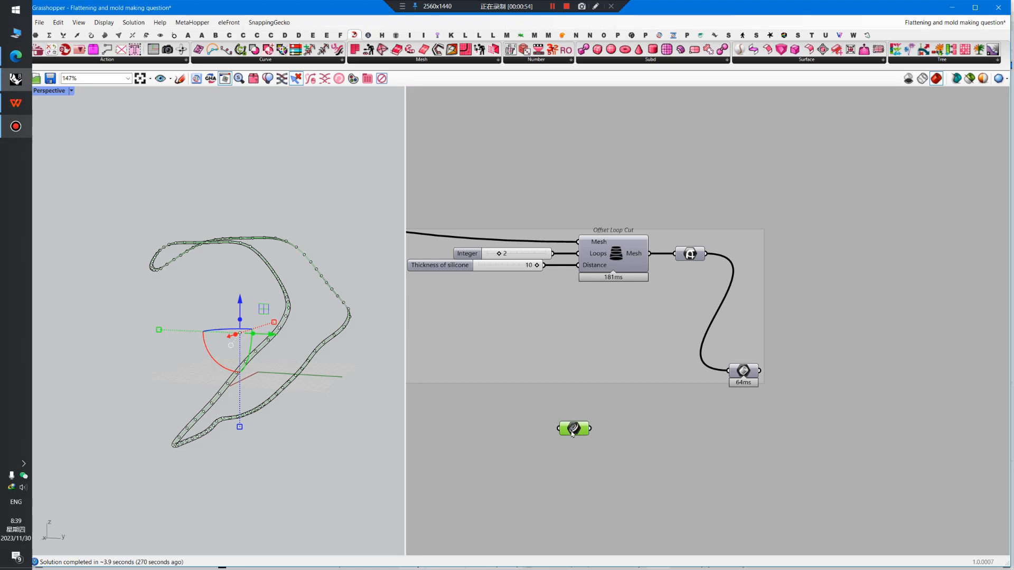
left_click(622, 438)
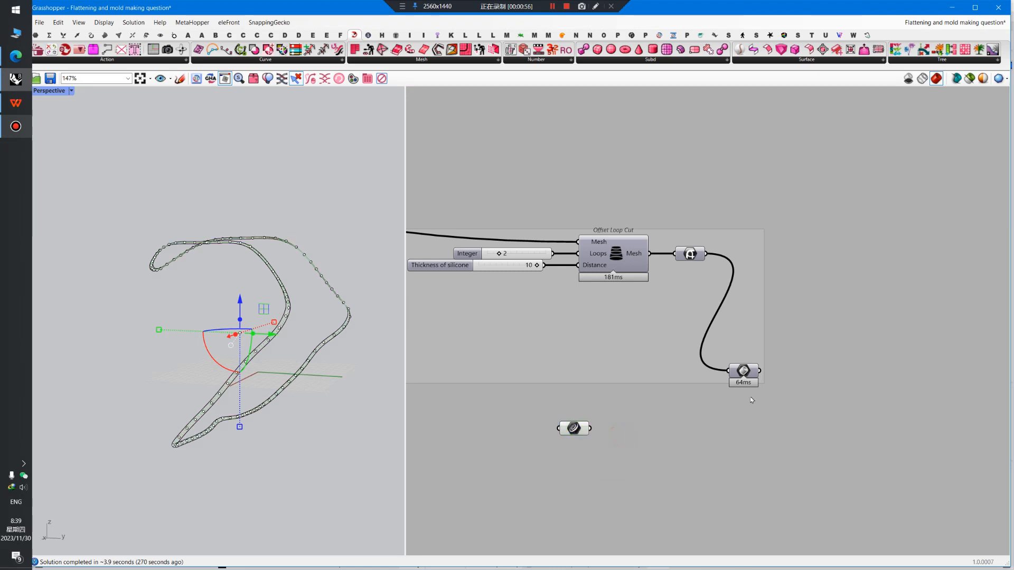
Try pulling the referenced curve onto the Brep with a Pull Curve component, and remove that component
double_click(661, 443)
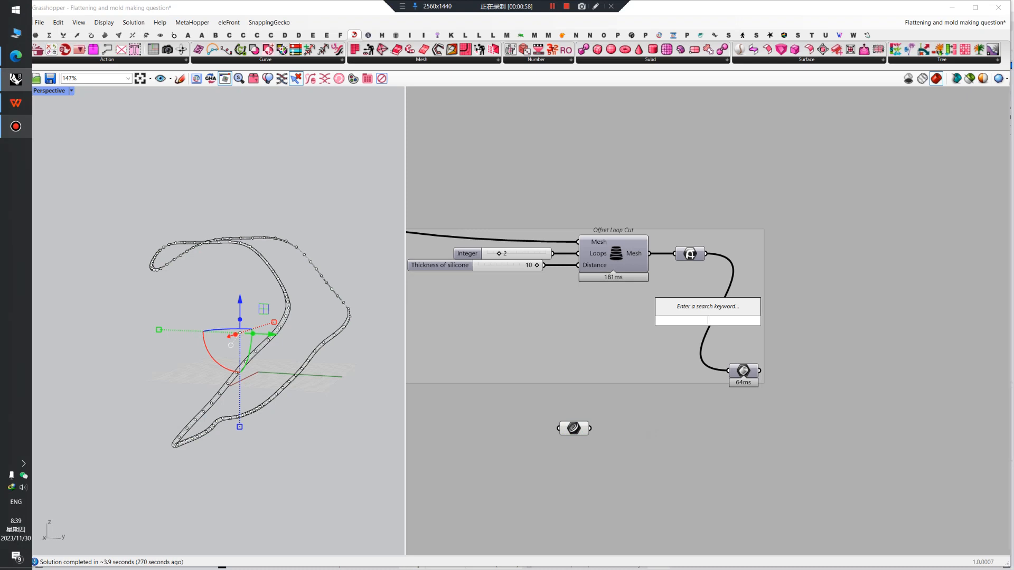
type("pull")
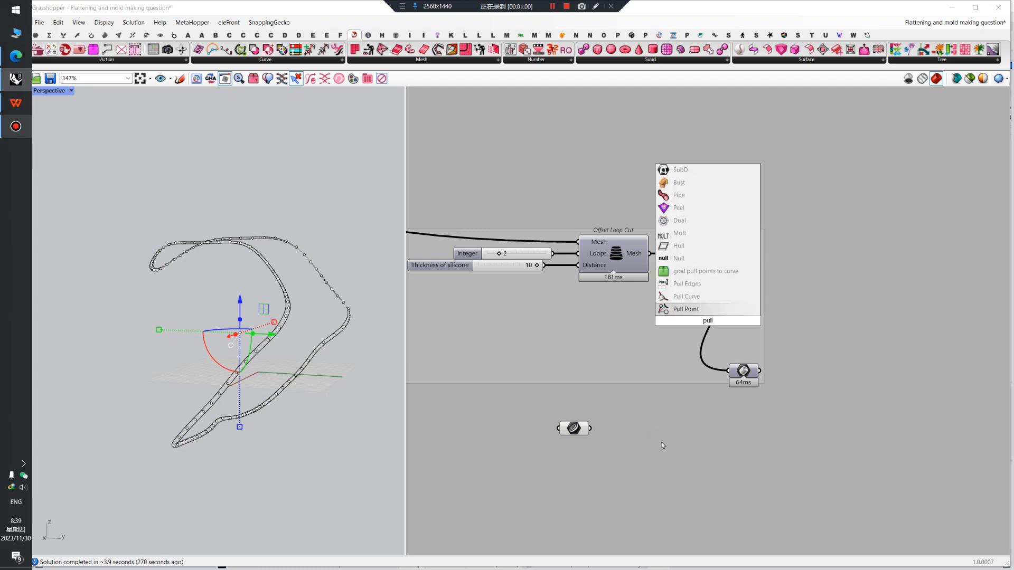
left_click(711, 297)
left_click_drag(617, 448, 665, 469)
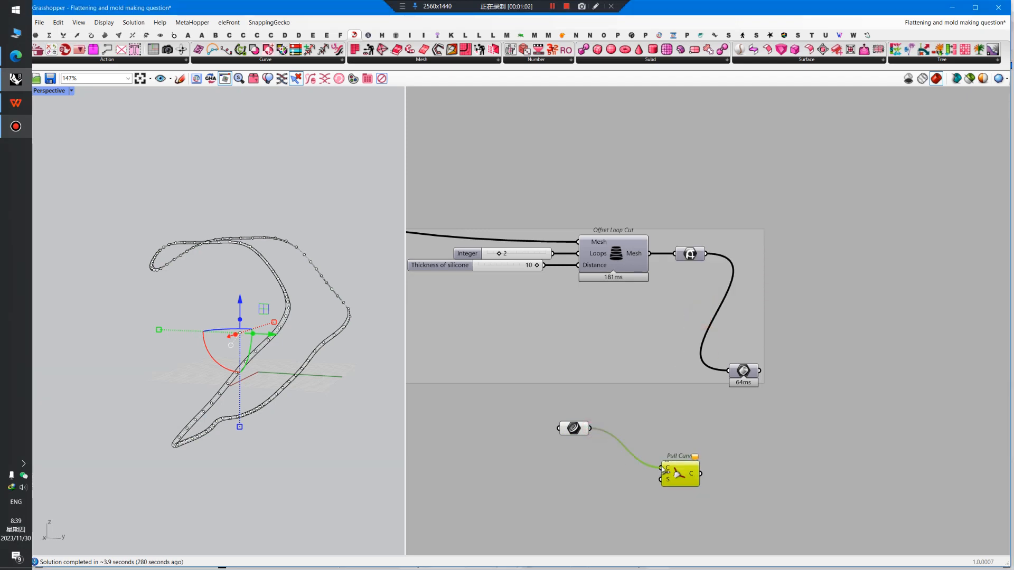
mouse_move(795, 435)
left_mouse_down()
mouse_move(775, 444)
mouse_move(796, 435)
left_mouse_up()
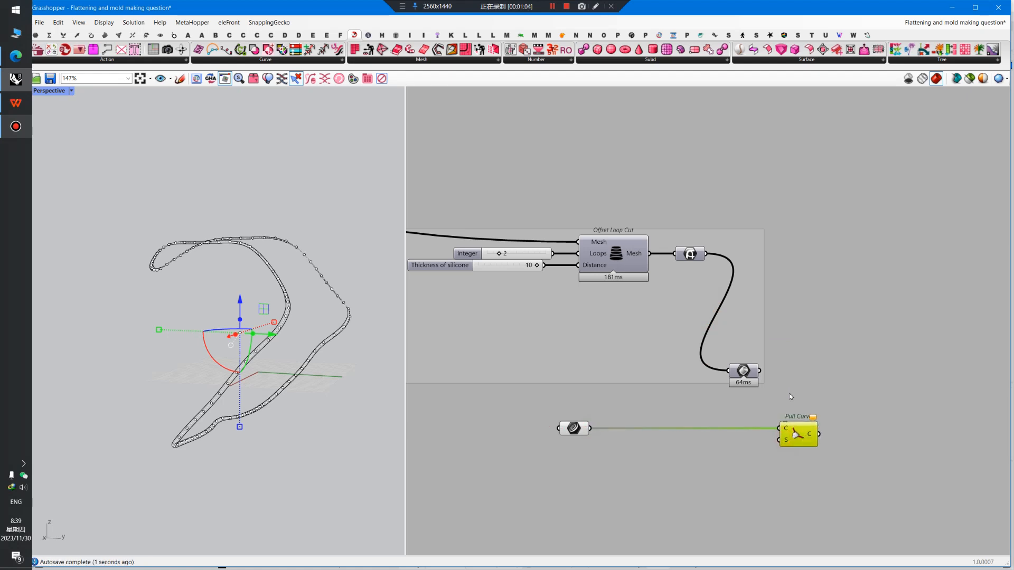
left_click(789, 393)
left_click_drag(759, 371, 780, 440)
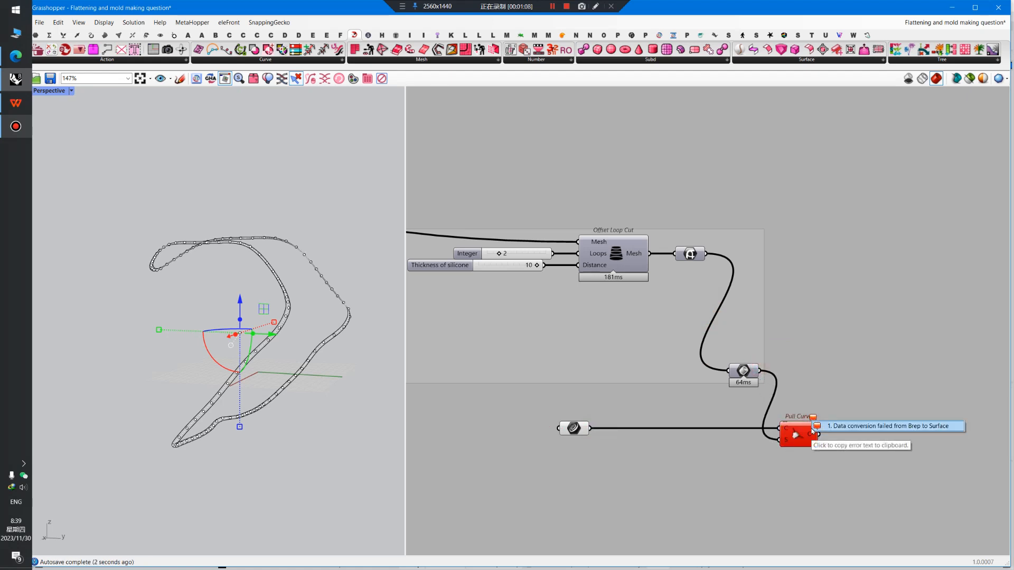
left_click(812, 429)
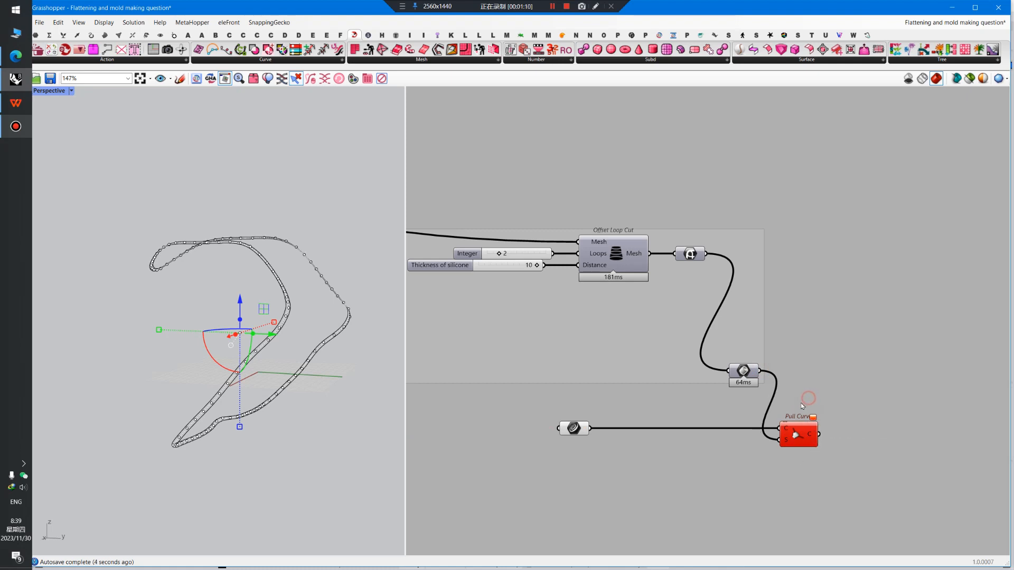
left_click(809, 419)
key("Delete")
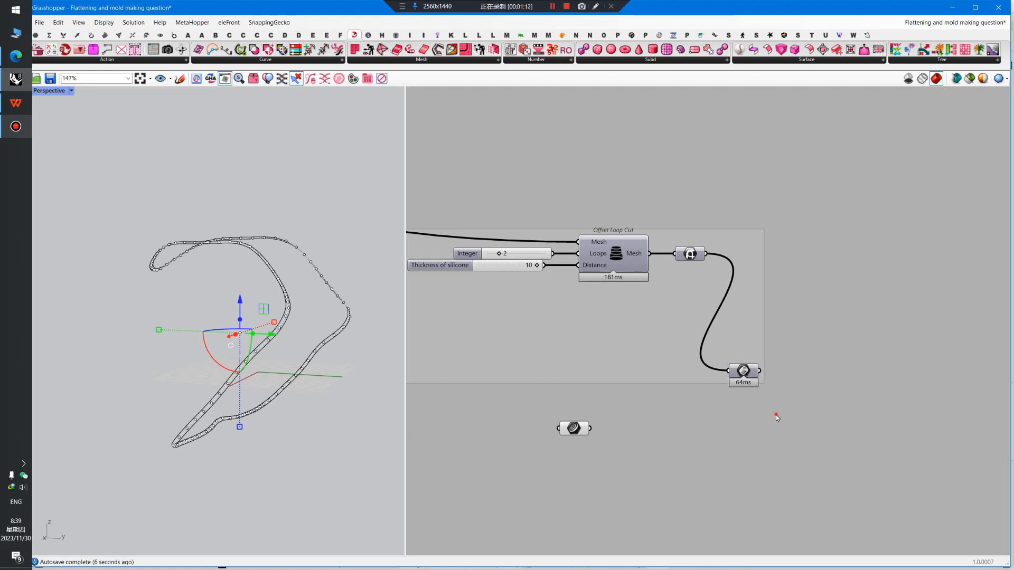
Add a Divide Curve component and feed the Curve parameter into its curve input
double_click(778, 418)
type("d")
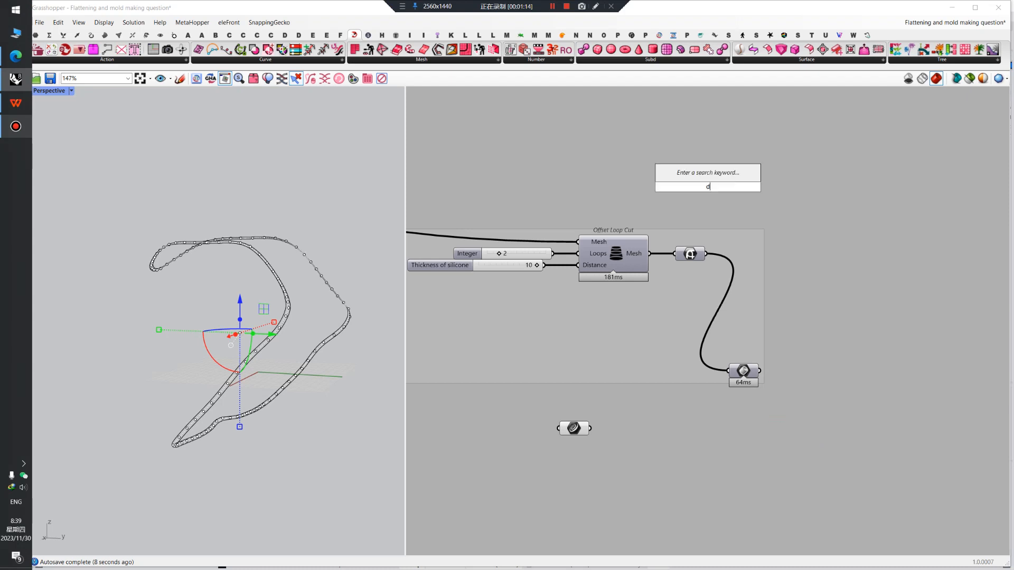
type("ivi curve")
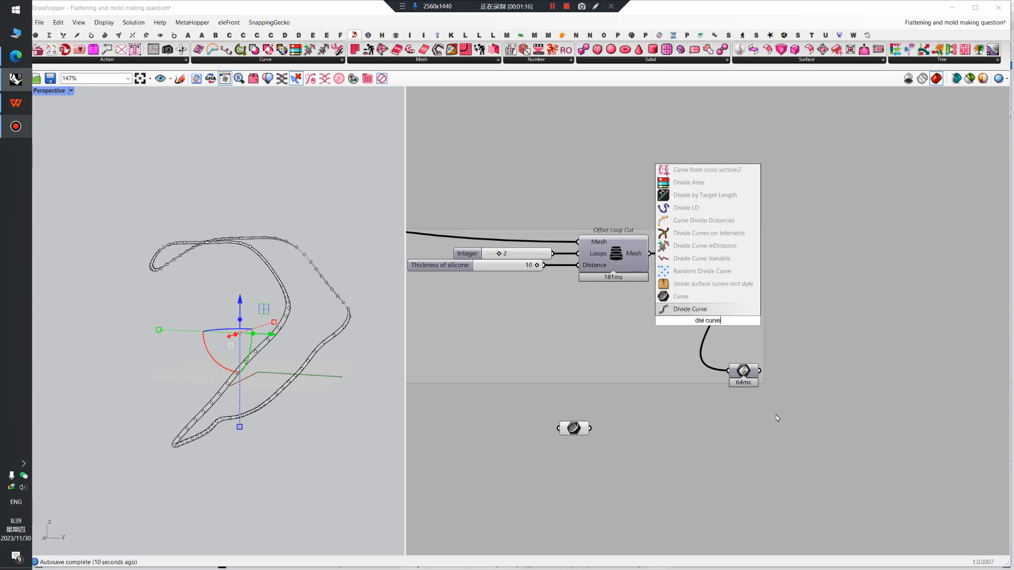
key("Return")
left_click_drag(700, 313, 787, 440)
left_click(819, 434)
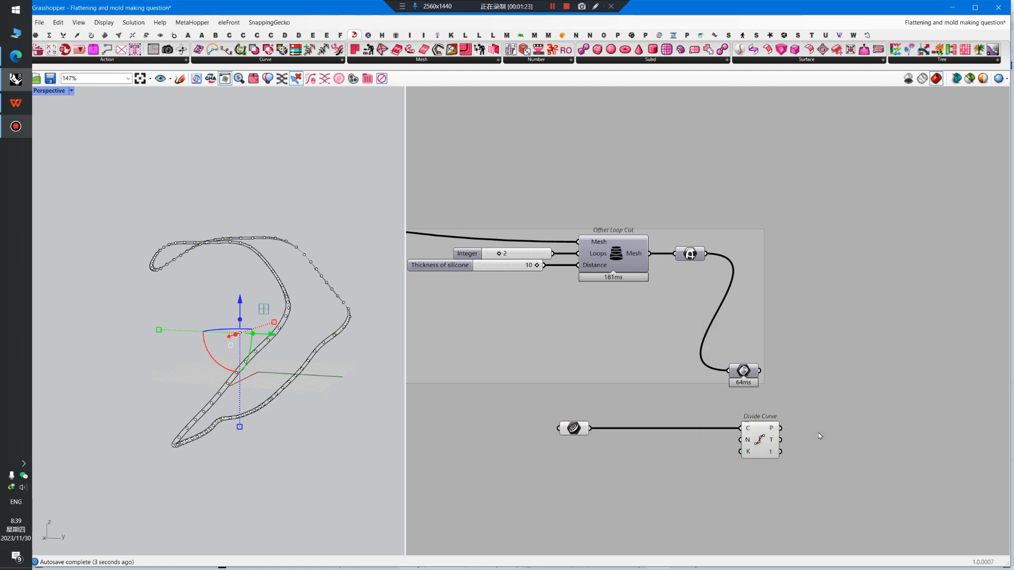
Add a Brep Closest Point component, feeding the division points to its P input and the Brep parameter to its B input
double_click(819, 432)
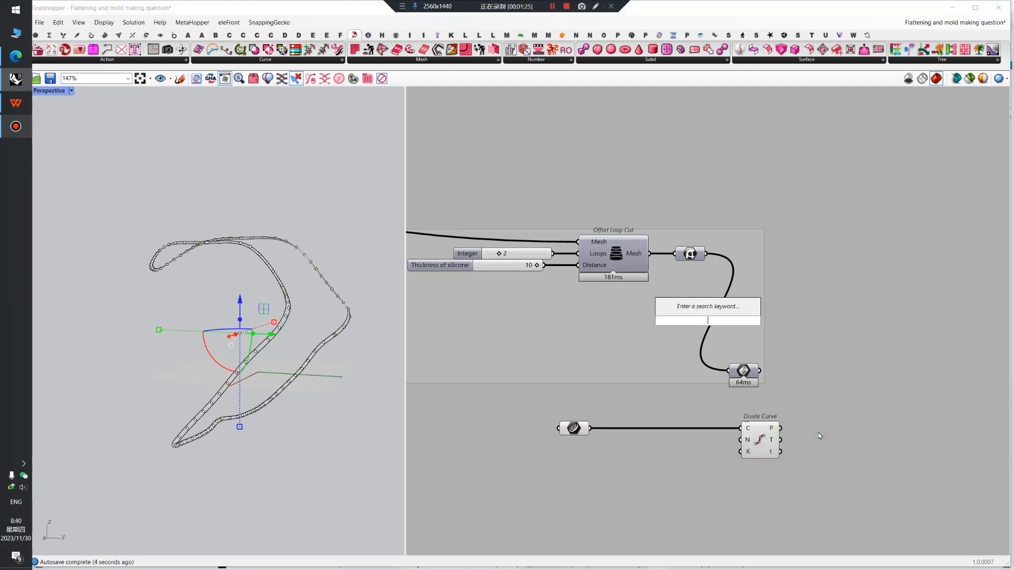
type("brep cp")
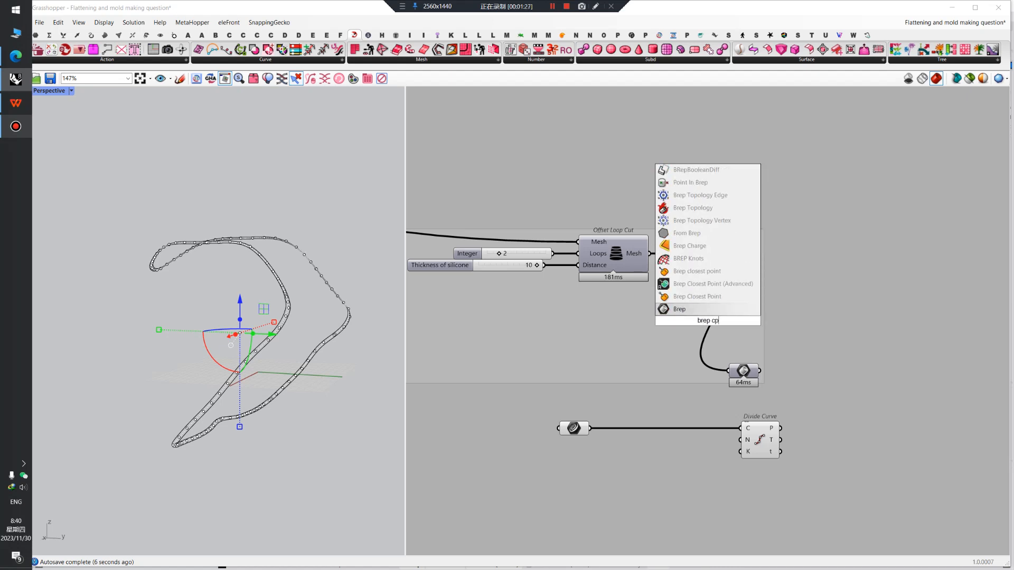
key("Up")
key("Up")
key("Down")
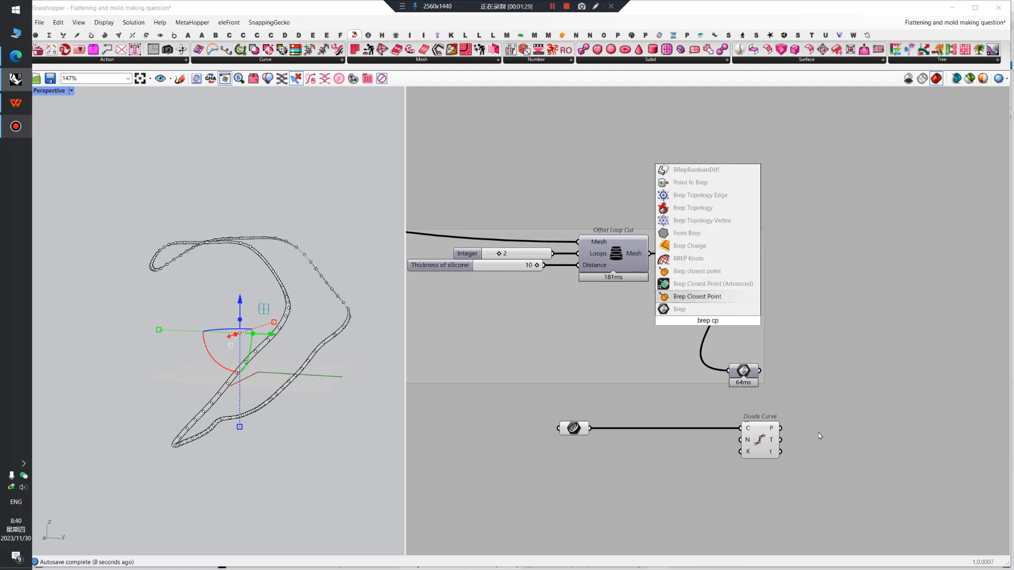
key("Return")
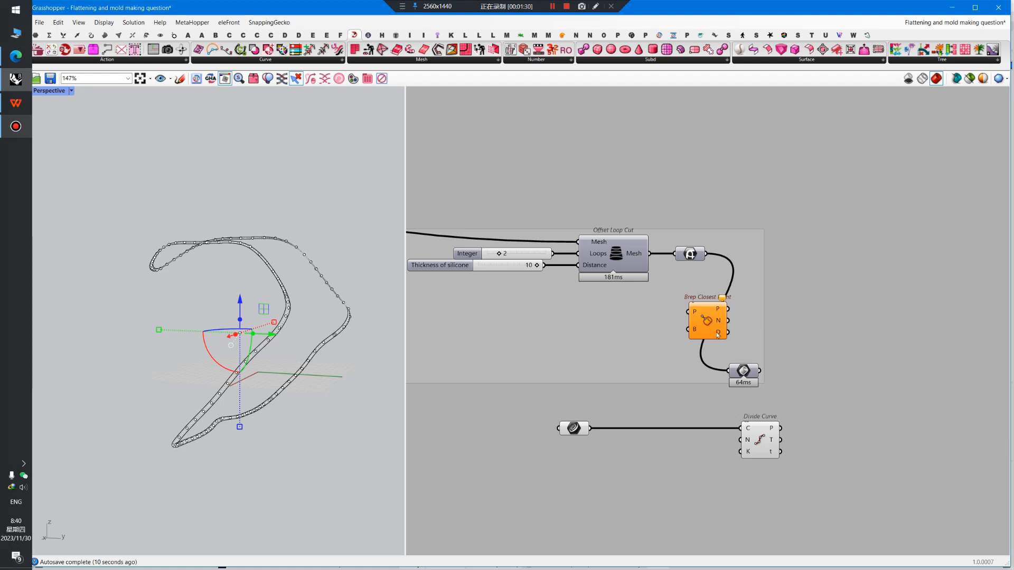
left_click_drag(718, 335, 842, 449)
left_click(813, 404)
left_click_drag(760, 371, 812, 448)
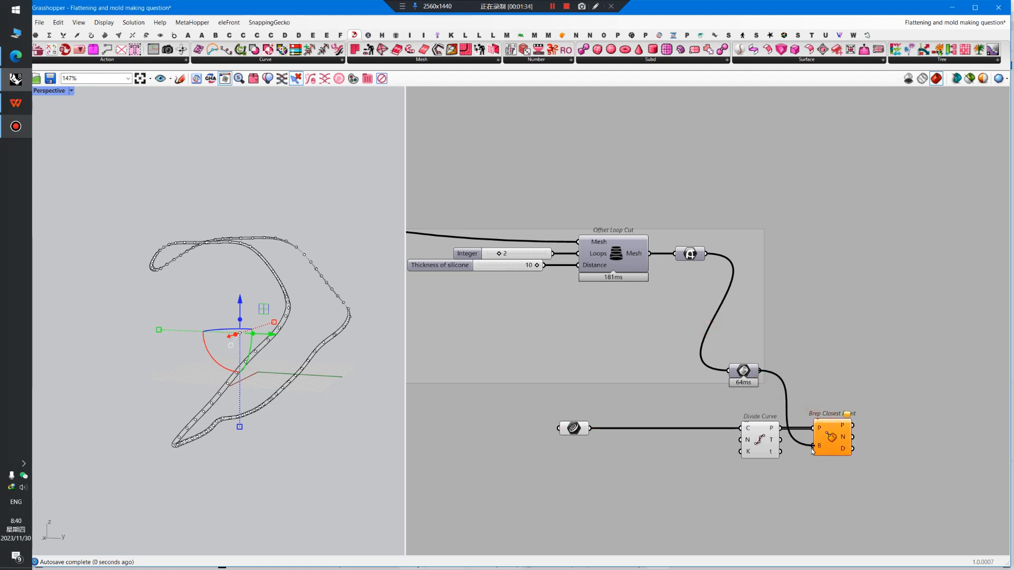
Highlight the Brep parameter's geometry in the viewport to check the target shape
right_click_drag(745, 377, 697, 357)
left_click(696, 355)
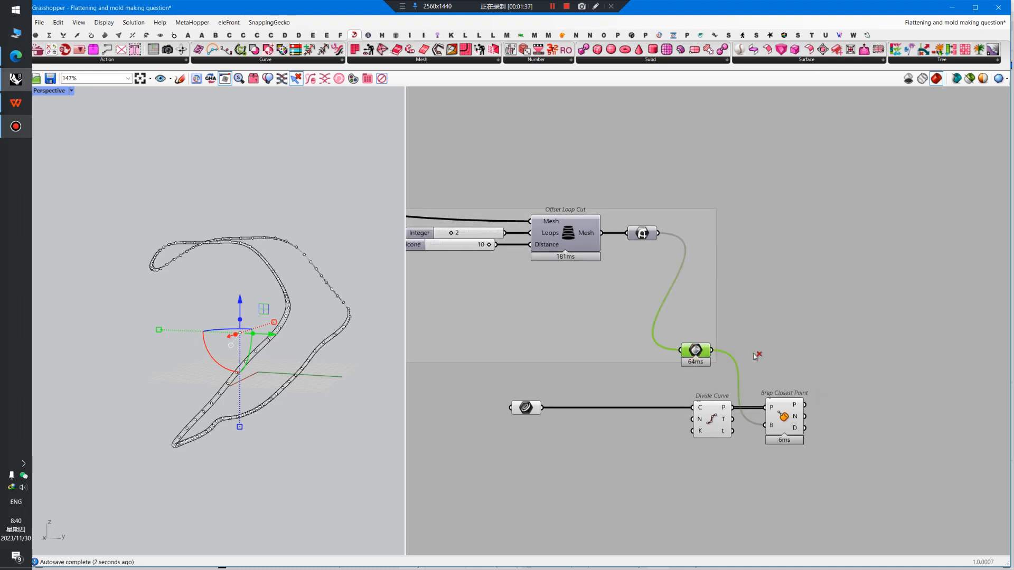
left_click(304, 417)
key("Escape")
left_click(304, 416)
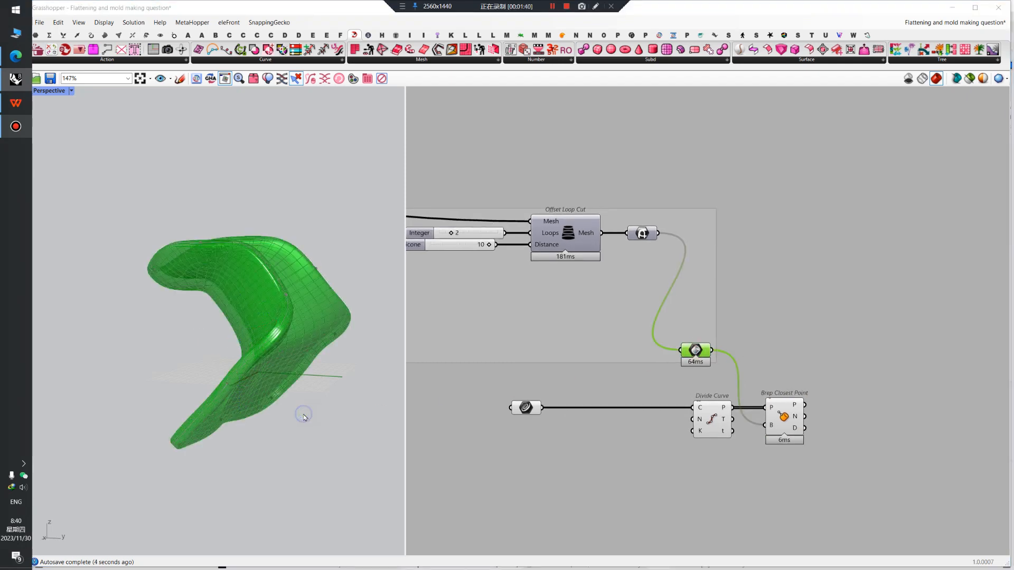
Add a number slider set to 150 and feed it into the Divide Curve component's N input
scroll(276, 356, "up", 7)
left_click(711, 419)
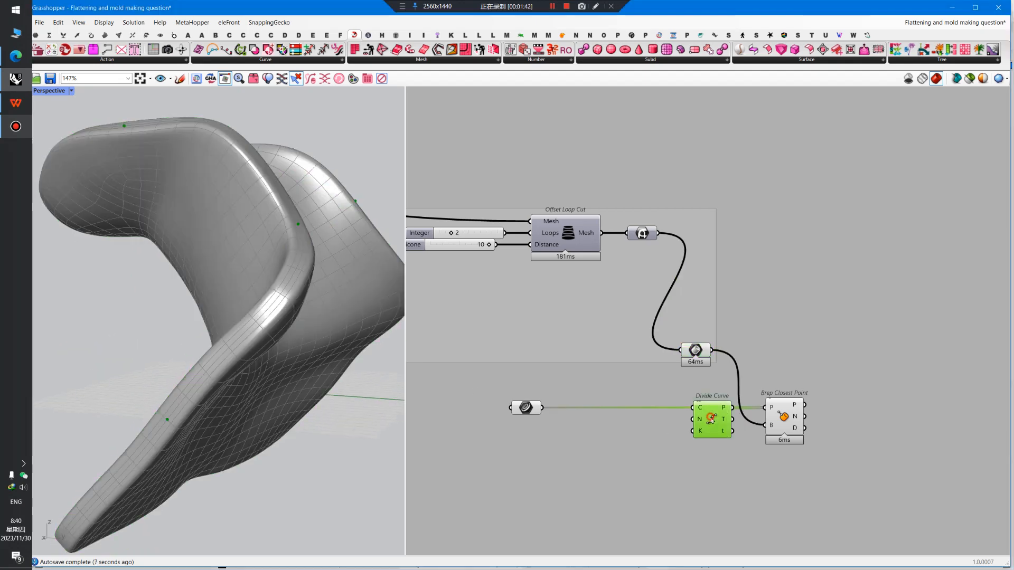
right_click_drag(242, 411, 244, 400)
double_click(662, 468)
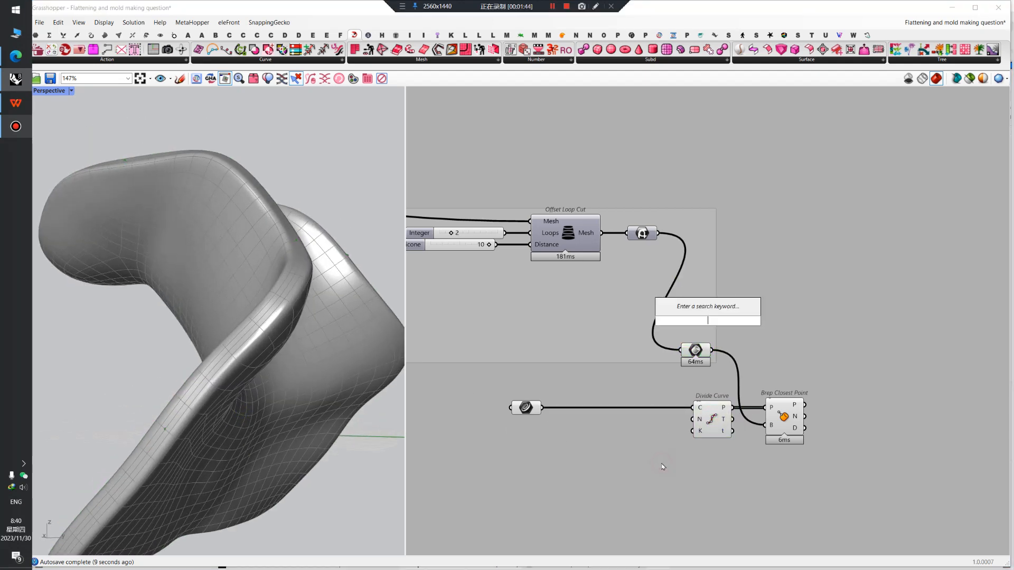
type("111")
key("Return")
left_click_drag(704, 321, 602, 444)
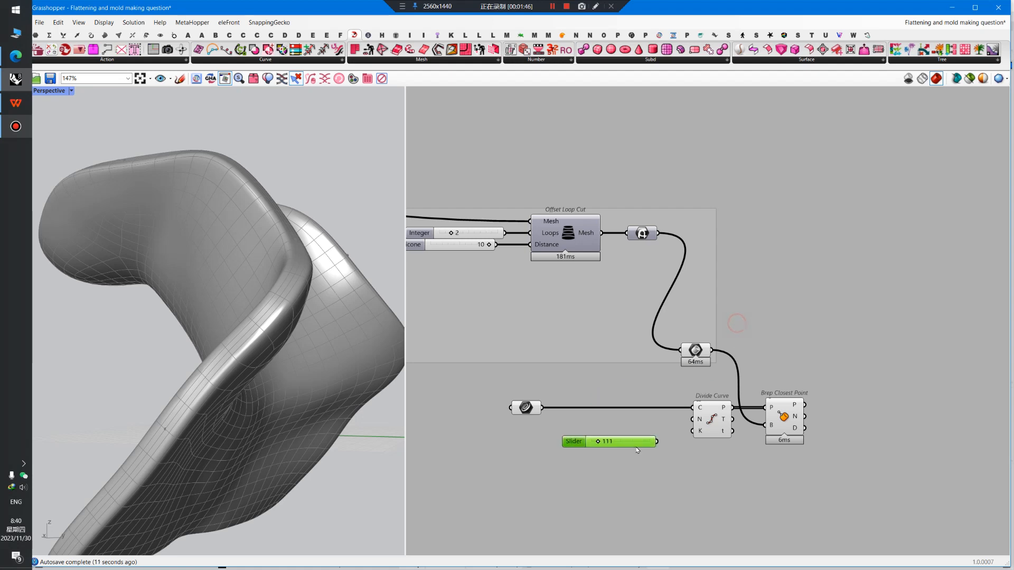
double_click(602, 444)
type("150")
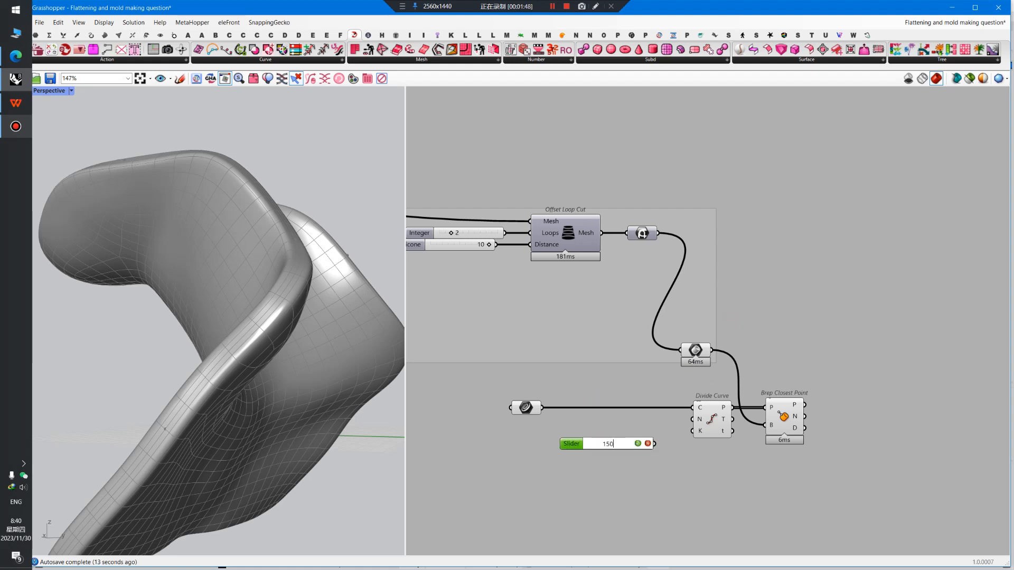
key("Return")
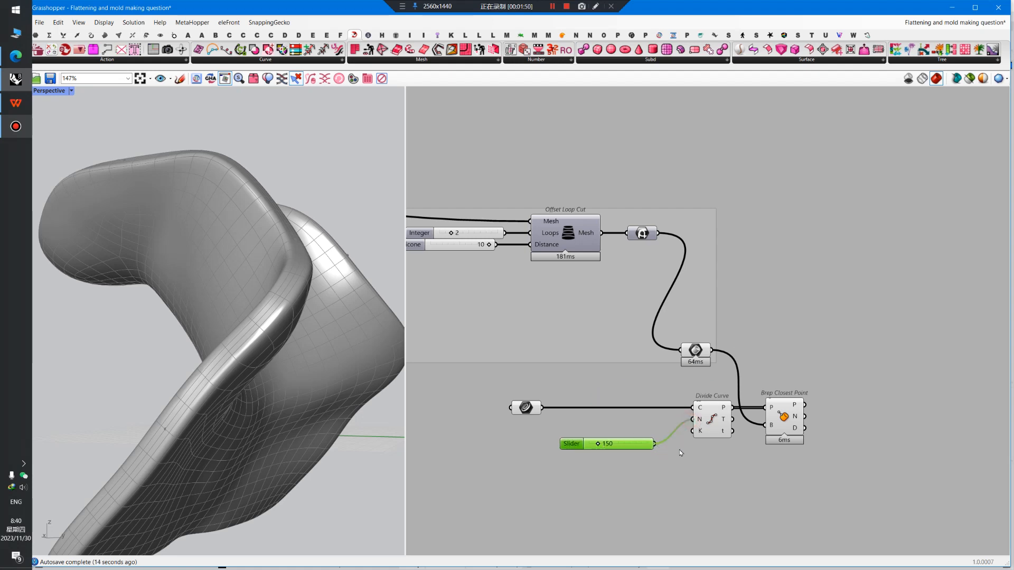
Try feeding the closest points from Brep Closest Point into a new Curve parameter
left_click(789, 421)
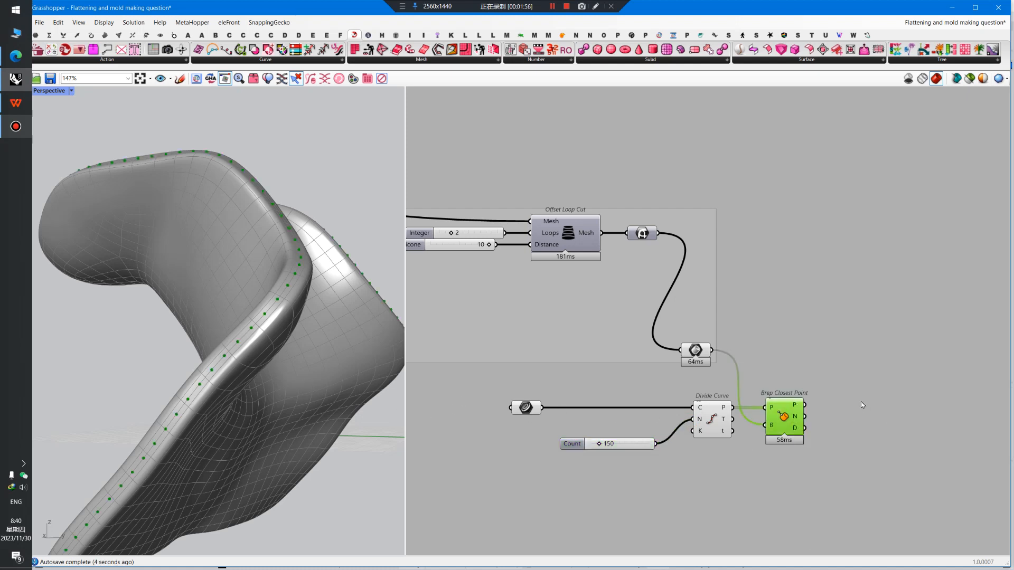
right_click_drag(845, 404, 804, 402)
double_click(804, 402)
type("cur")
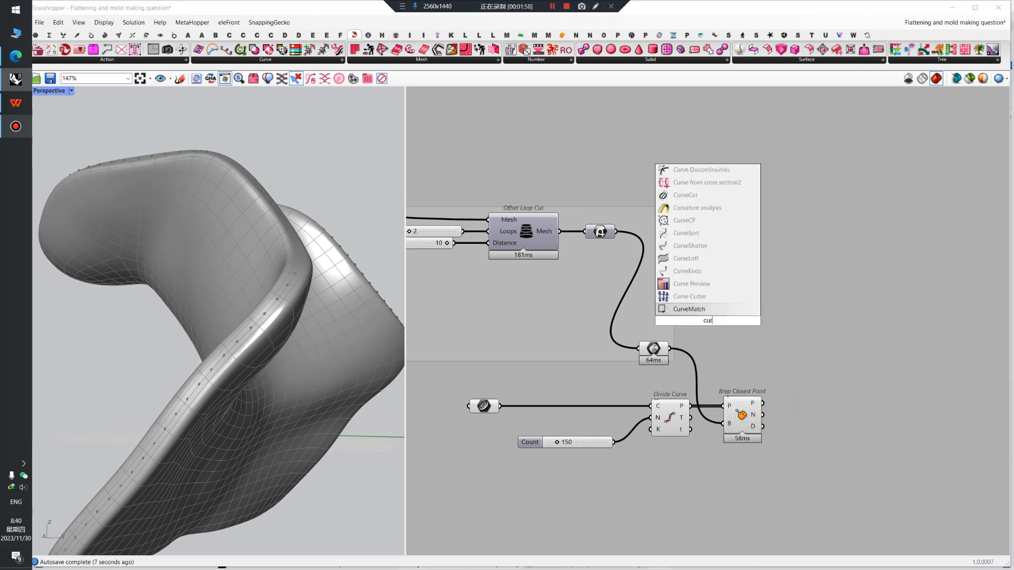
type("ve")
key("Return")
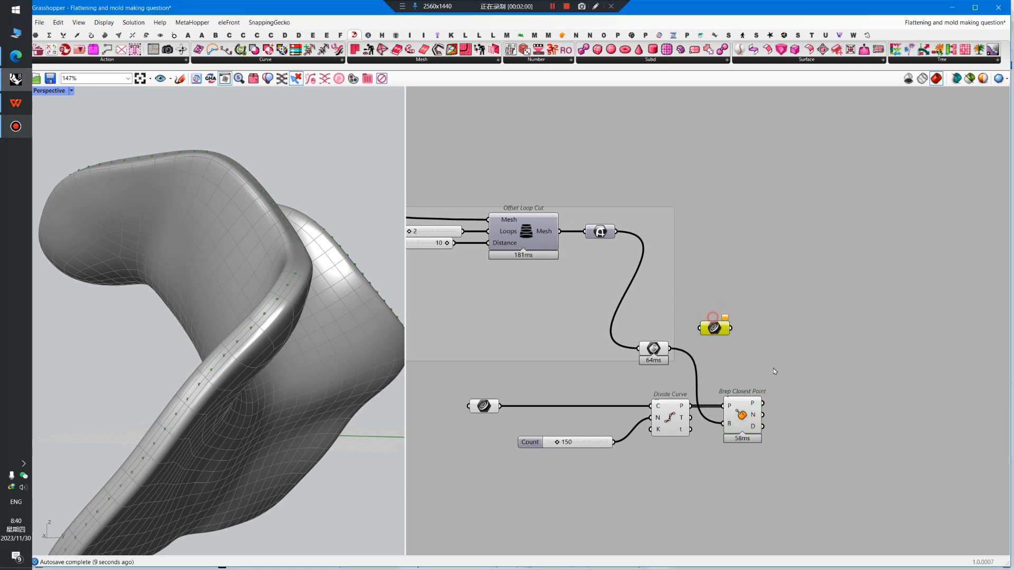
mouse_move(787, 405)
left_mouse_down()
mouse_move(763, 404)
mouse_move(806, 405)
left_mouse_up()
left_click(801, 391)
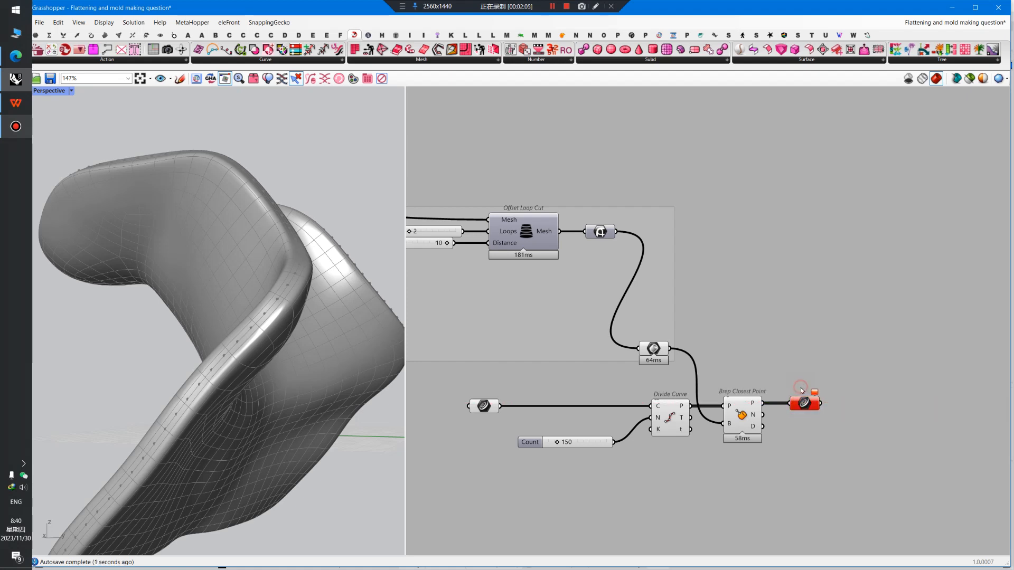
Add a Nurbs Curve component fed by the closest points at its V input, replacing the failed Curve parameter
key("F4")
type("nur curve")
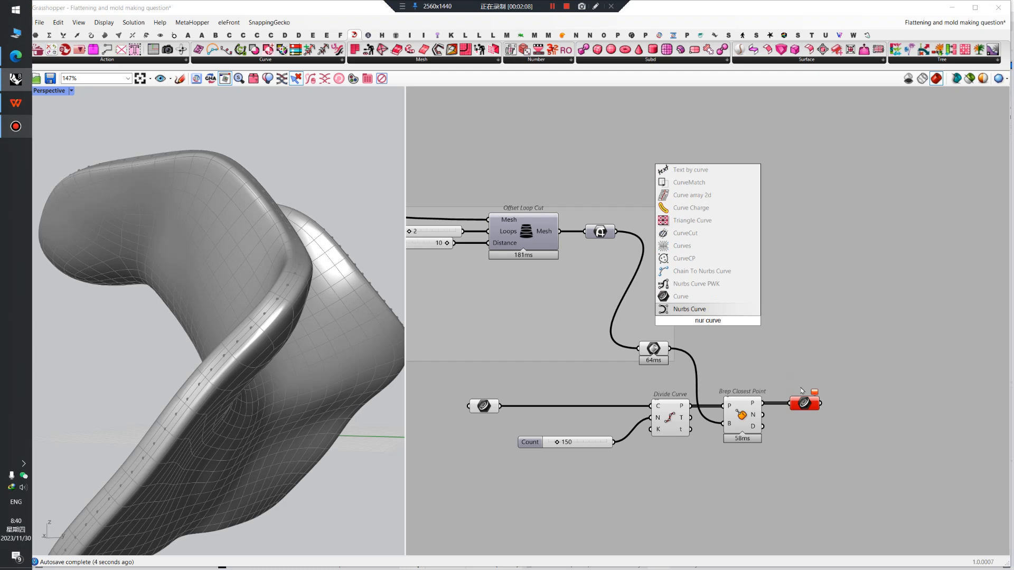
key("Return")
left_click_drag(702, 310, 790, 344)
left_click_drag(763, 403, 787, 342)
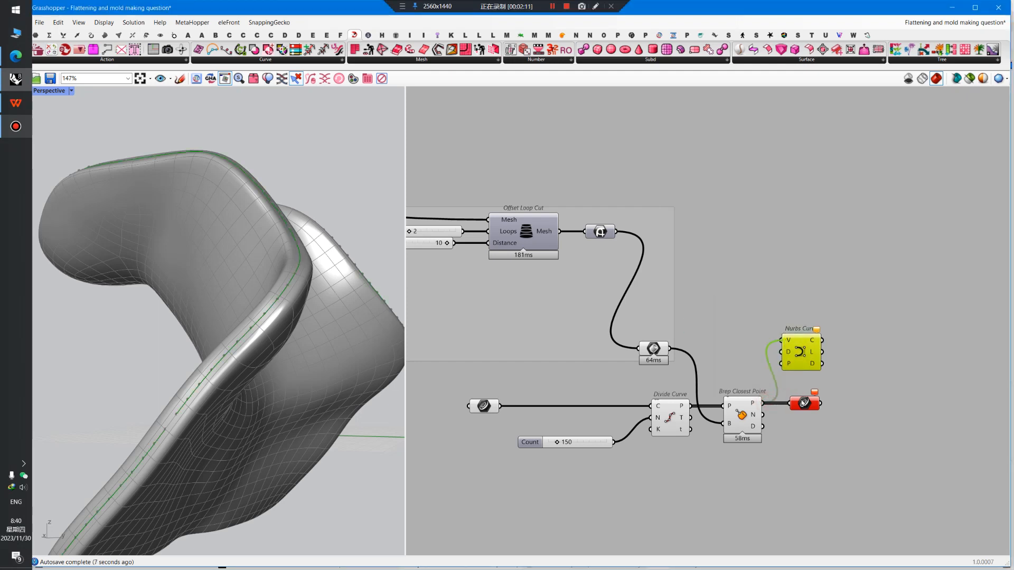
left_click(803, 403)
left_click_drag(808, 356, 813, 418)
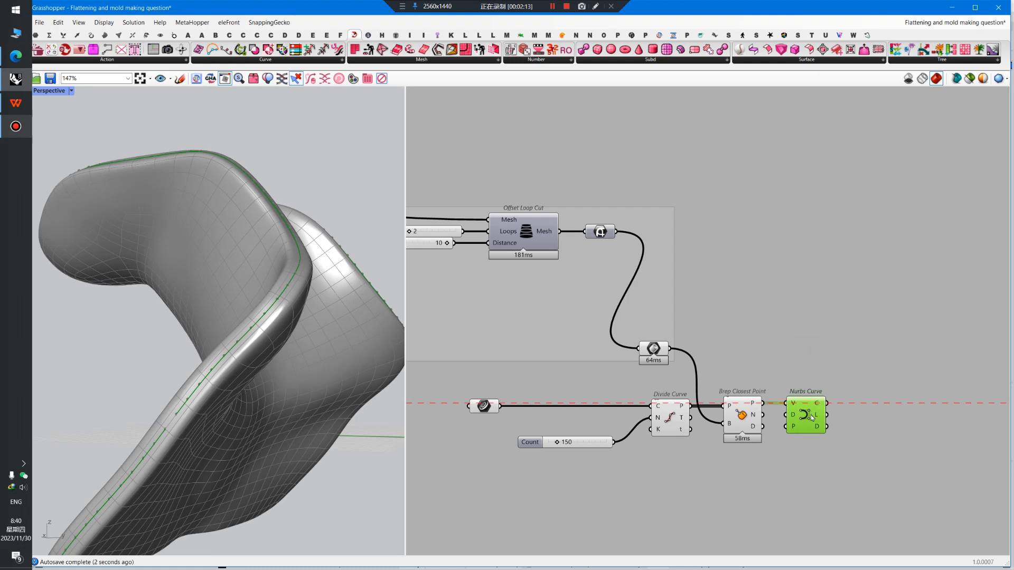
Set the Count slider to 300 and invert the Nurbs Curve component's P input
double_click(570, 447)
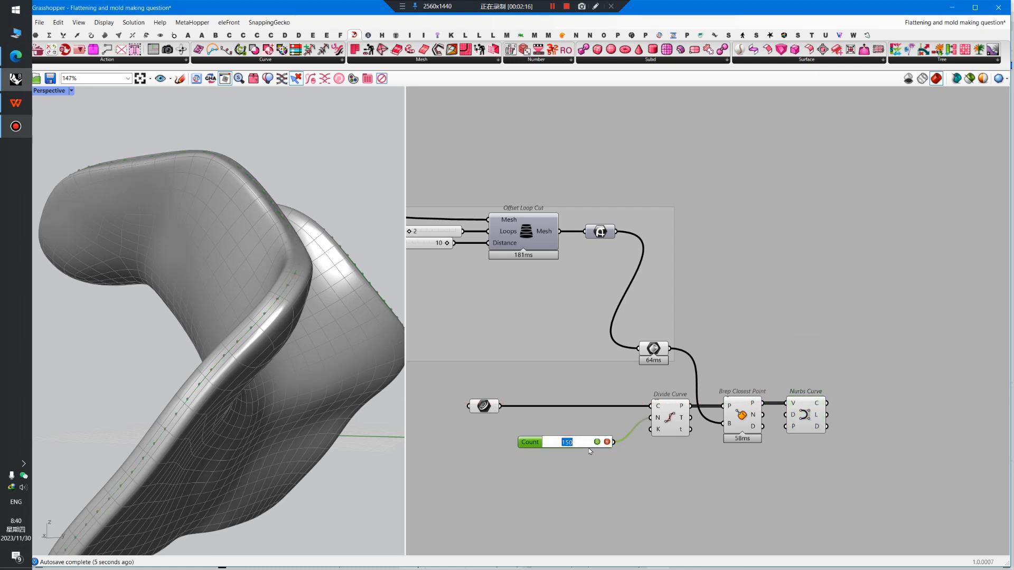
type("300")
key("Return")
right_click(793, 426)
left_click(817, 484)
left_click(803, 420)
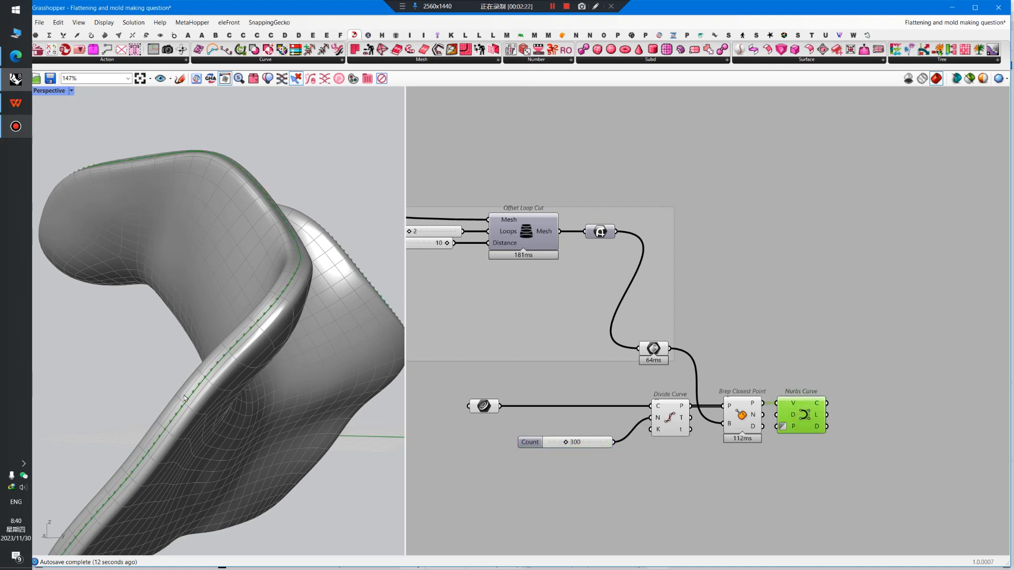
scroll(184, 398, "down", 1)
right_click_drag(184, 397, 215, 399)
Add a Move component beside Nurbs Curve and feed the closest points into its G input
right_click_drag(751, 439, 622, 426)
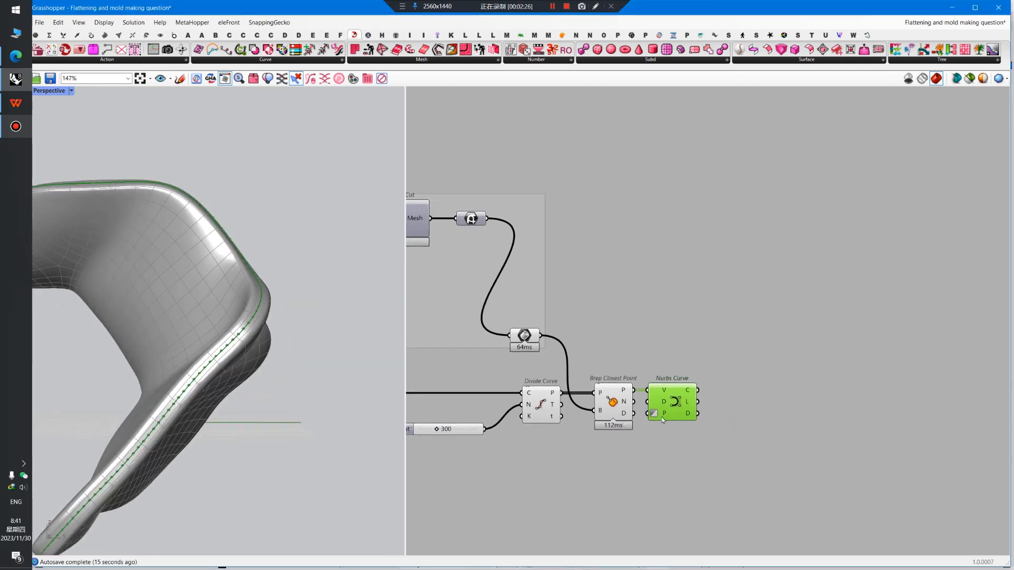
left_click_drag(682, 406, 690, 407)
double_click(744, 386)
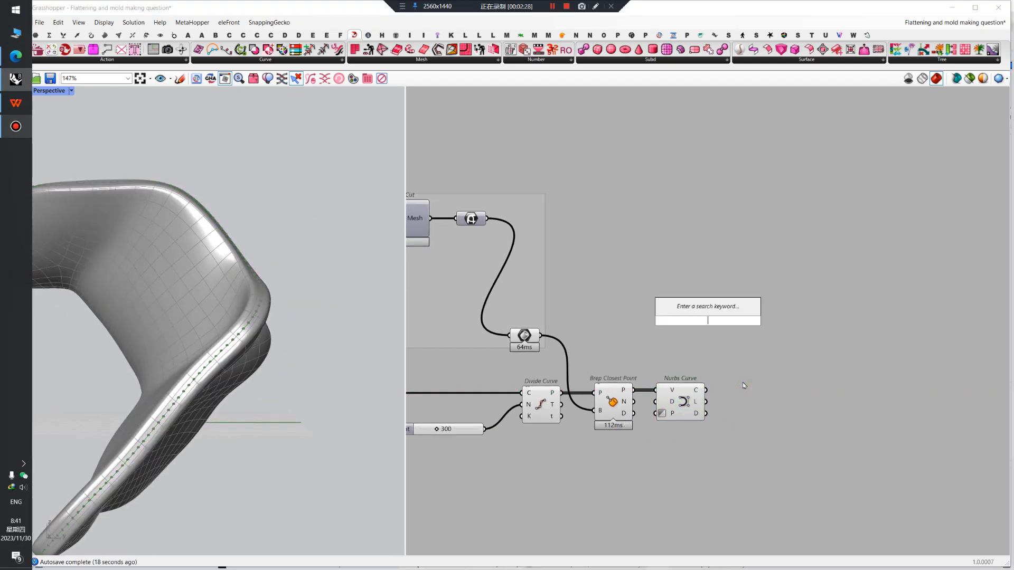
type("move")
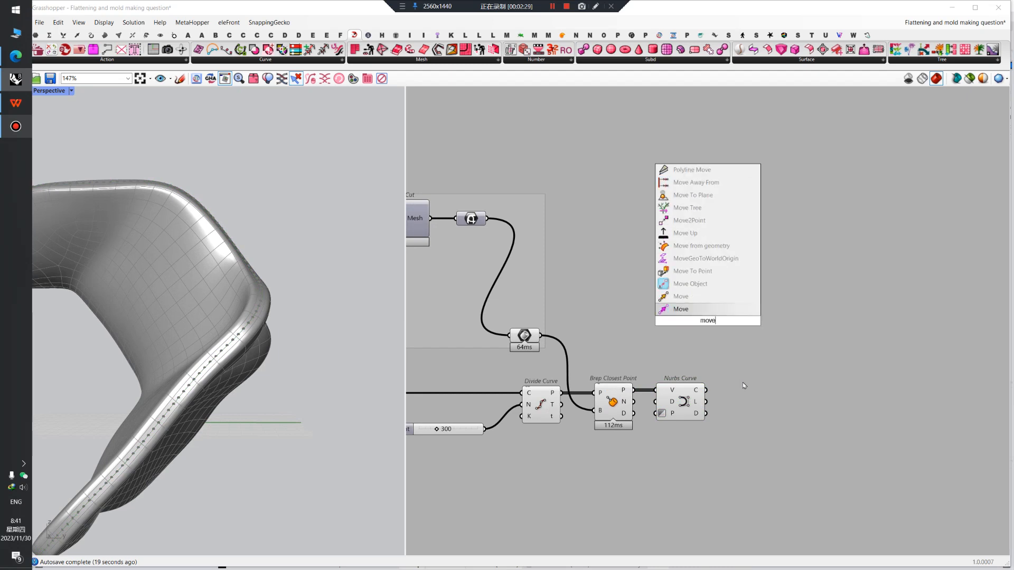
left_click(715, 311)
left_click_drag(704, 317, 747, 364)
left_click_drag(634, 390, 743, 358)
Add an Amplitude component and feed the N output of Brep Closest Point into its V input
left_click(703, 370)
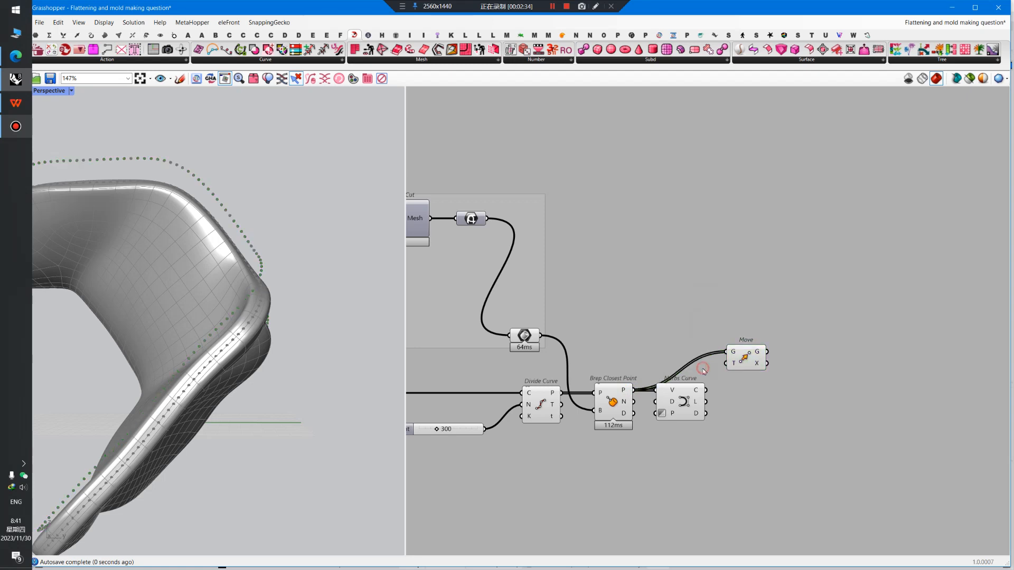
double_click(703, 371)
type("amp")
key("Return")
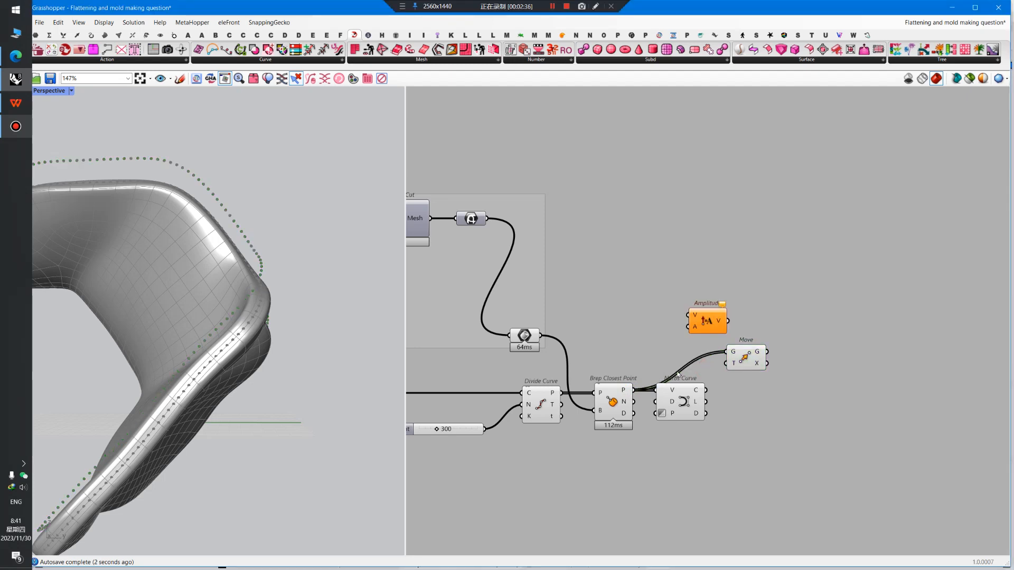
left_click_drag(633, 401, 689, 310)
left_click_drag(633, 402, 692, 315)
Internalise the SubD parameter's data to detach it from the Offset Loop Cut component
scroll(645, 327, "down", 2)
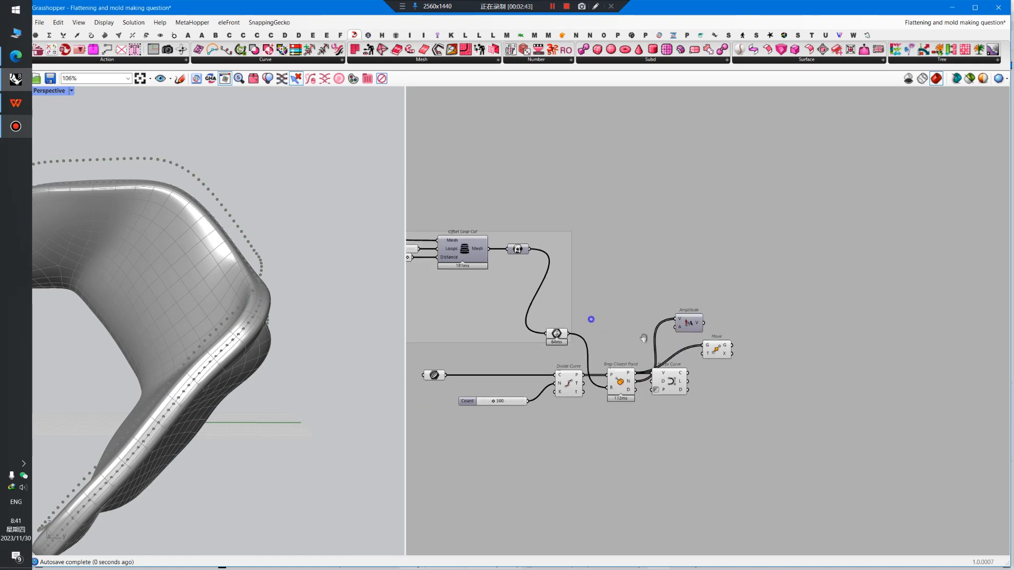
right_click_drag(591, 319, 784, 372)
right_click(711, 304)
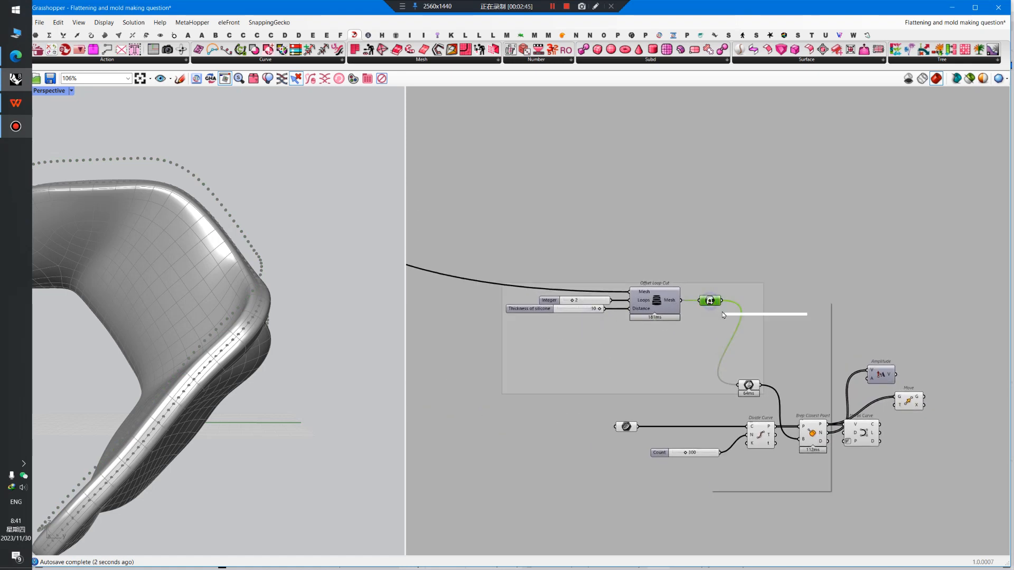
left_click(761, 462)
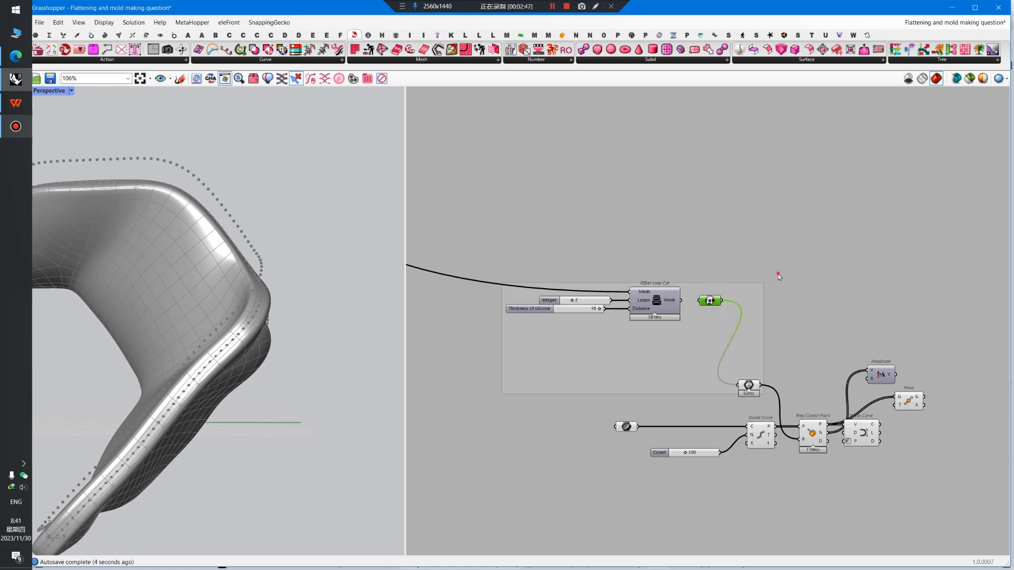
Select the whole definition, deselect the SubD, Brep and Curve parameters and the new curve-projection components, and disable the rest
left_click(782, 292)
key("ctrl+a")
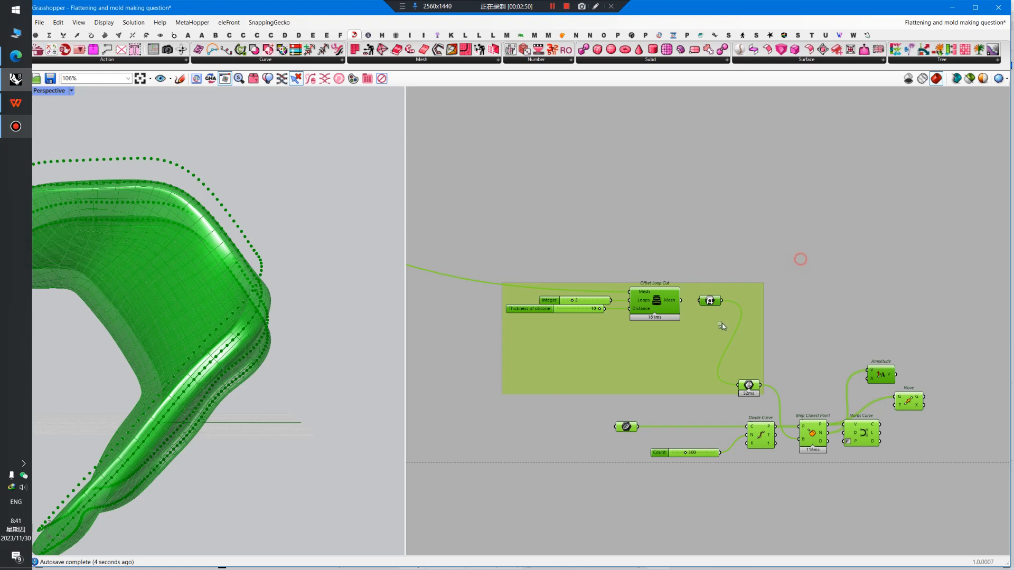
left_click(970, 360)
left_click_drag(970, 360, 764, 480)
left_click(885, 376, "ctrl")
left_click(908, 401, "ctrl")
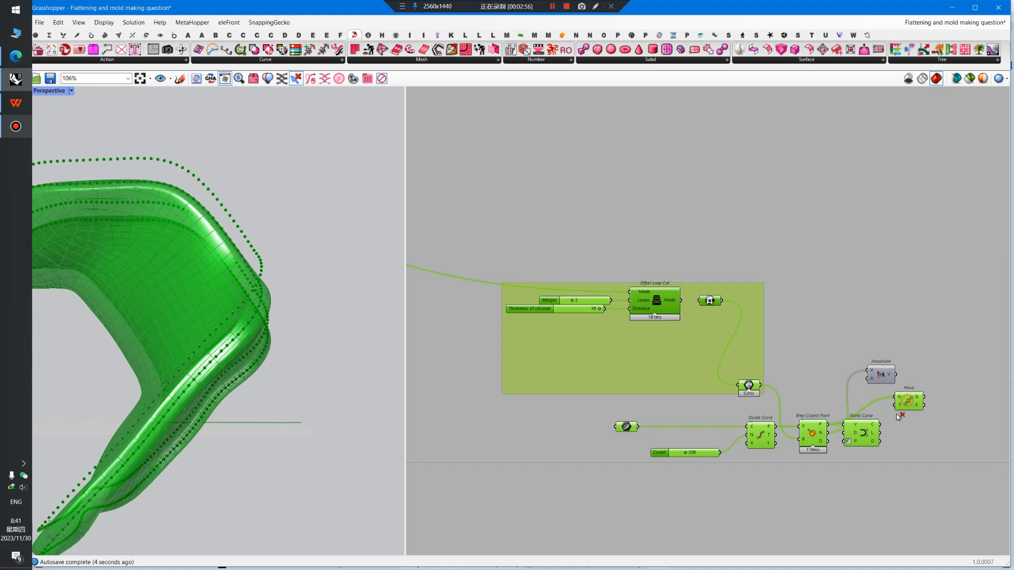
left_click(863, 434, "ctrl")
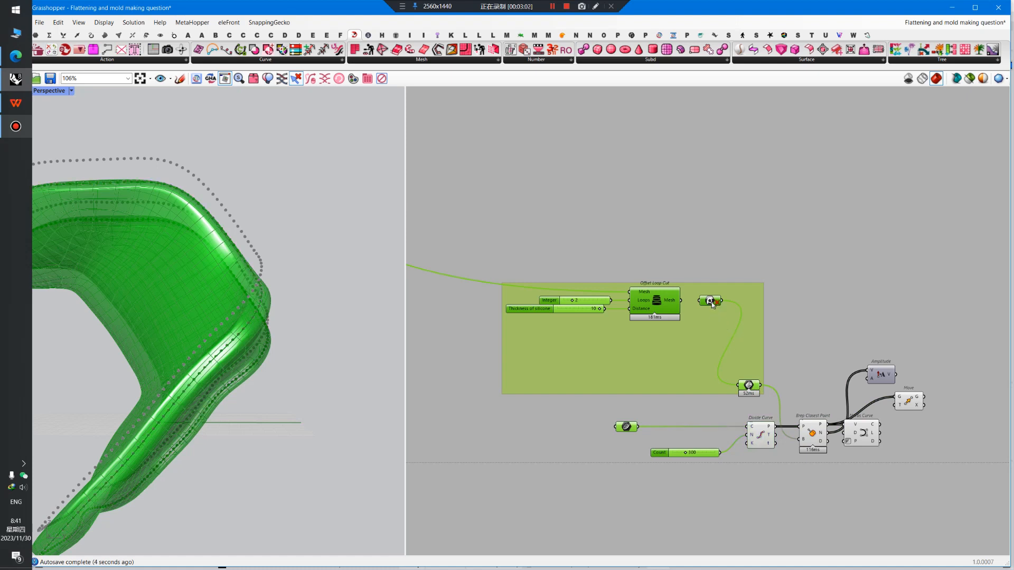
left_click(632, 427, "ctrl")
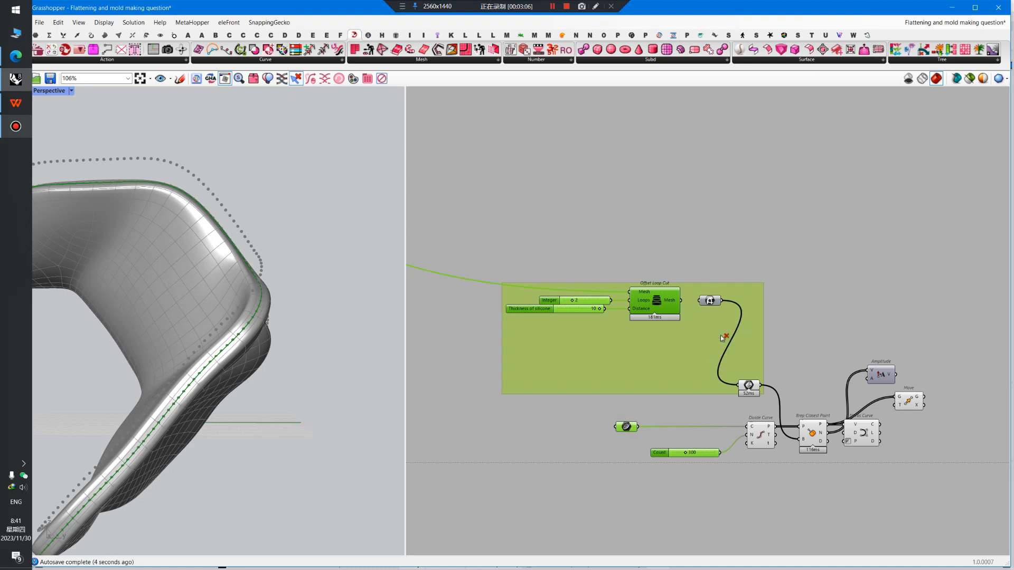
middle_click(707, 429)
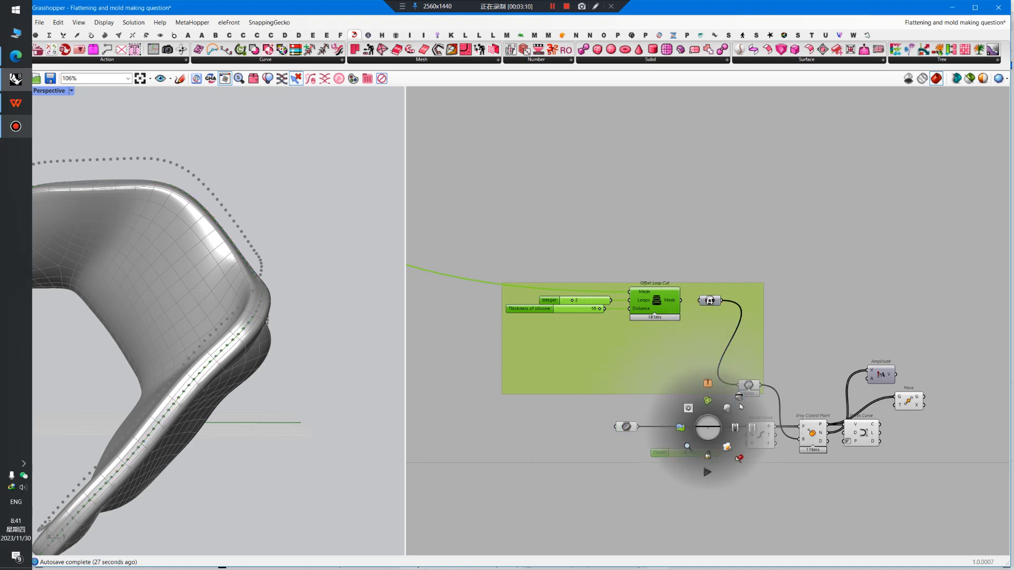
left_click(750, 431)
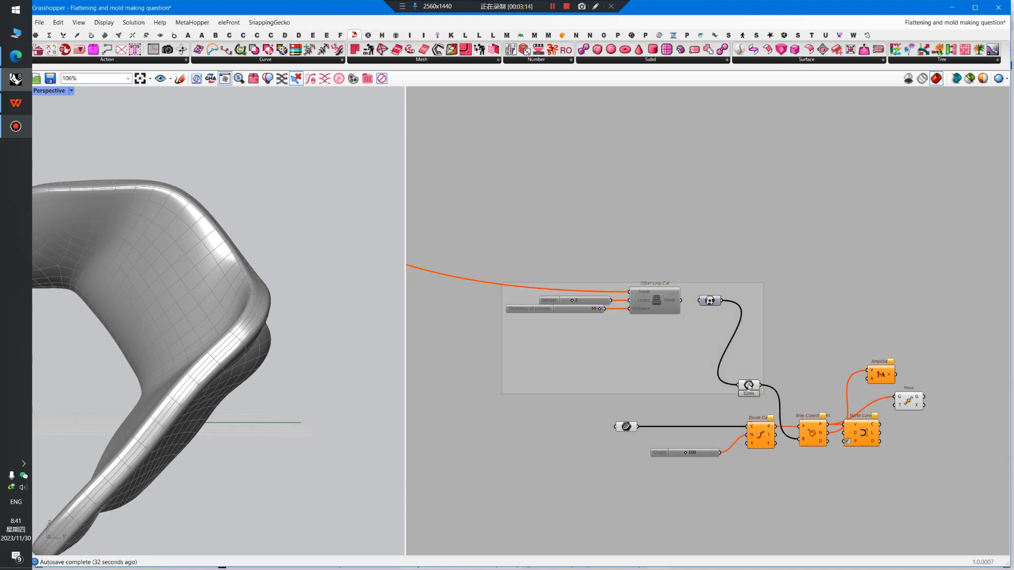
Check the inputs of the projection chain and re-enable the Count slider feeding Divide Curve
left_click(750, 387)
left_click(797, 380)
left_click(625, 426)
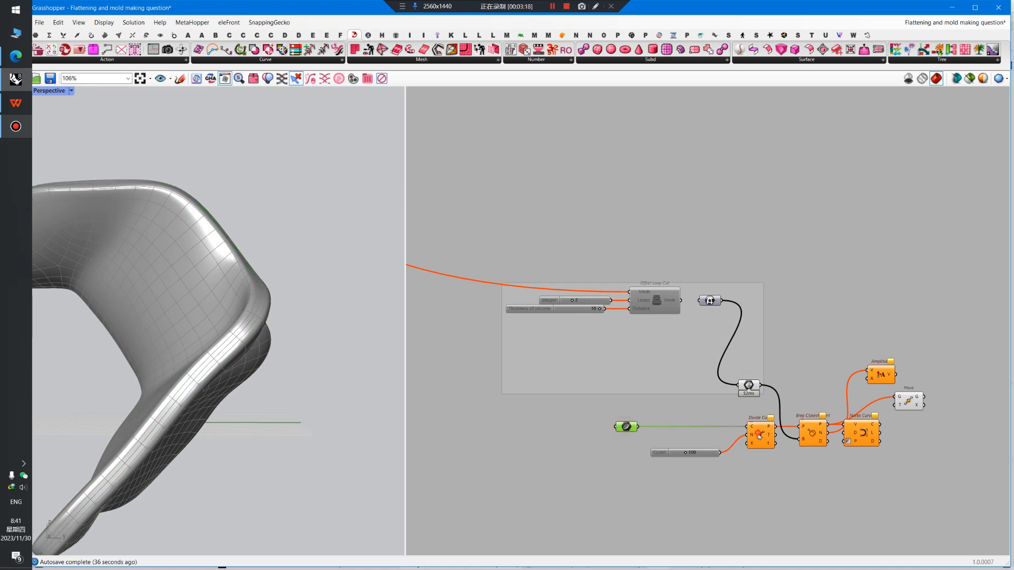
left_click(760, 434)
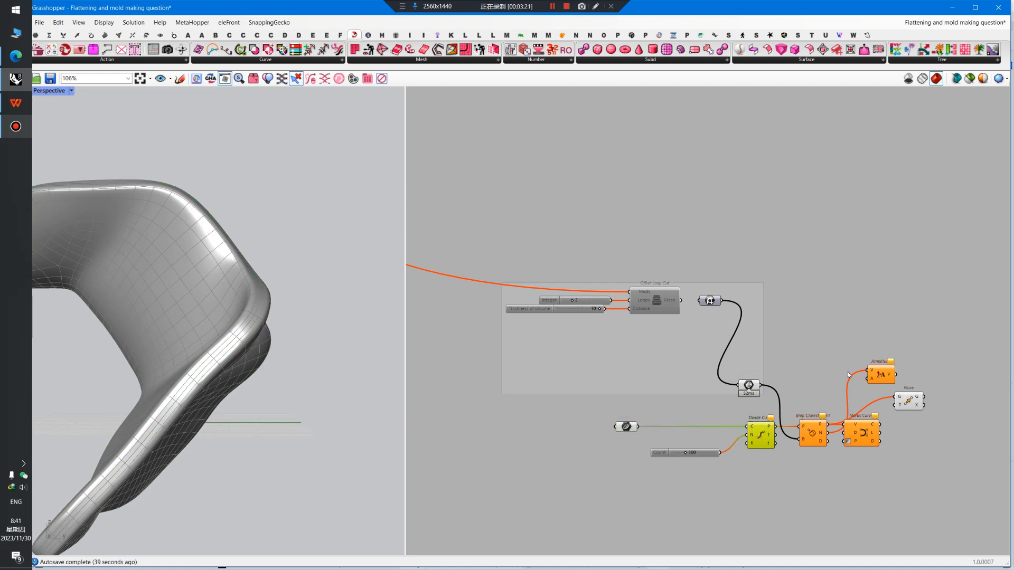
right_click_drag(848, 375, 843, 353)
left_click(704, 278)
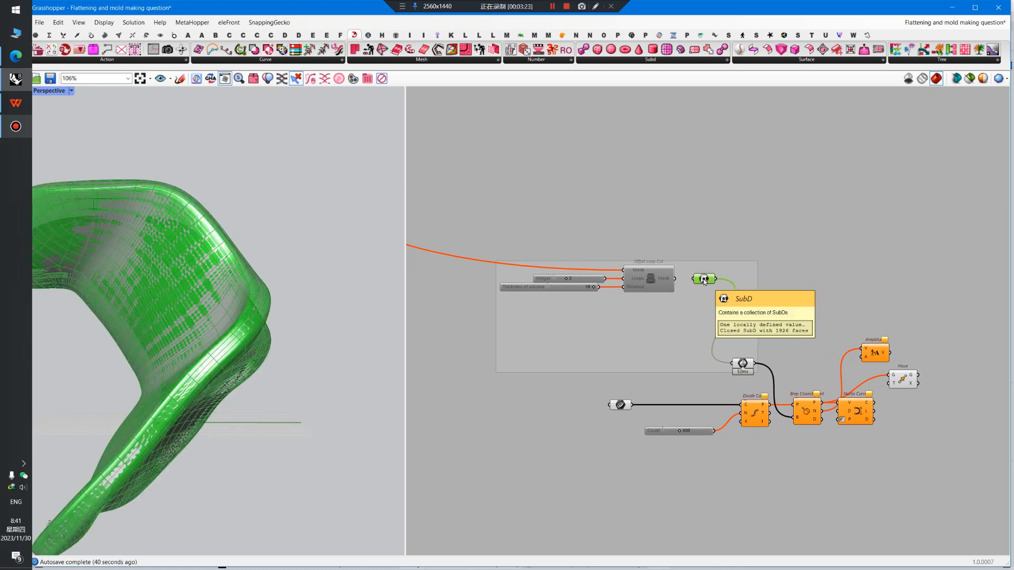
left_click(743, 364)
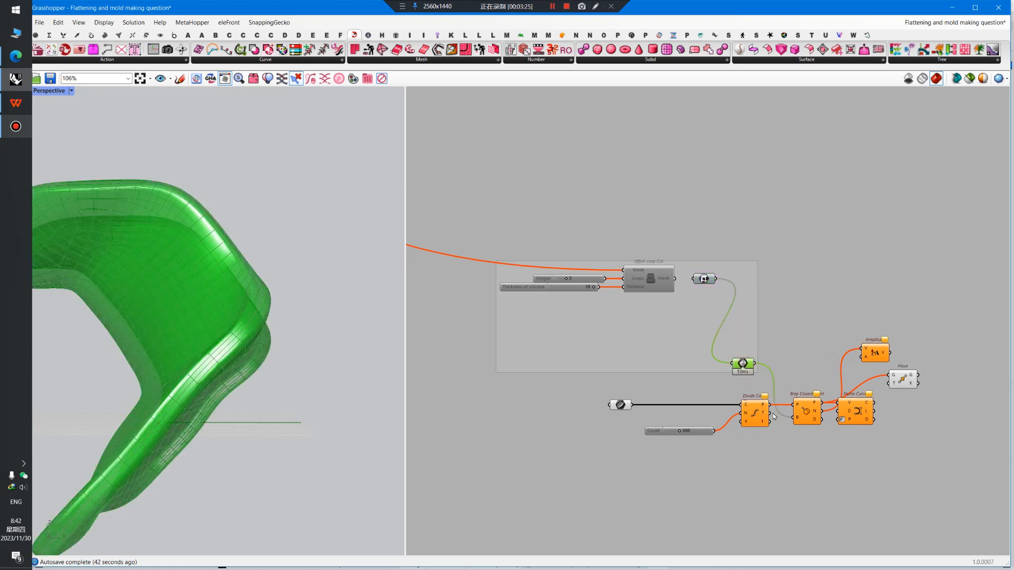
middle_click(692, 431)
left_click(732, 432)
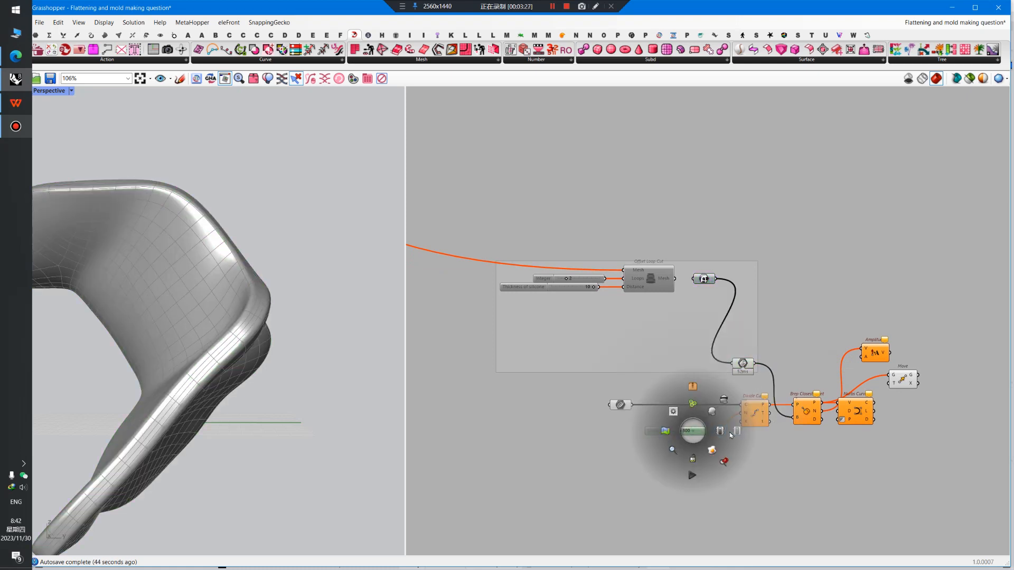
scroll(747, 472, "down", 10)
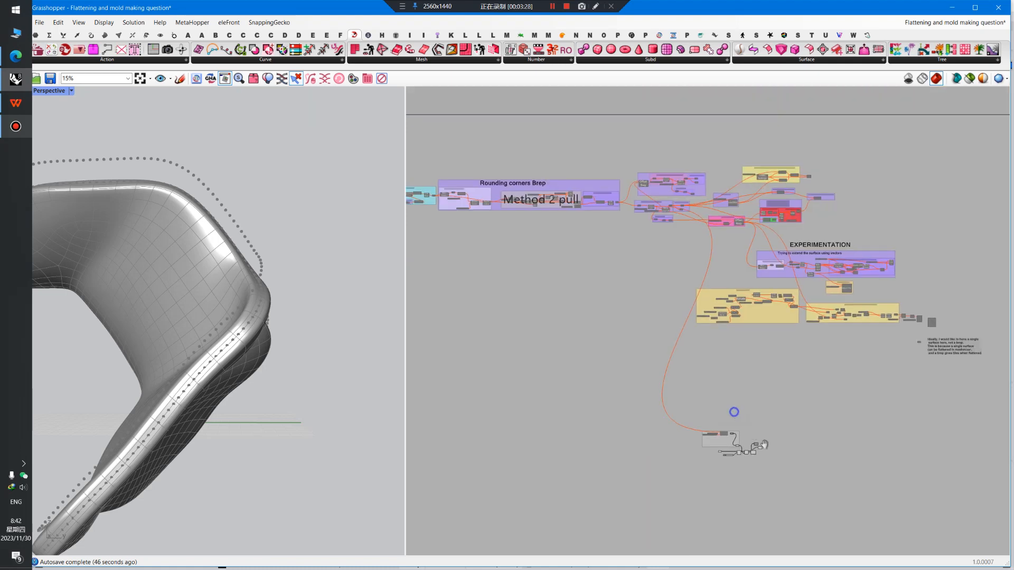
right_click_drag(680, 294, 689, 282)
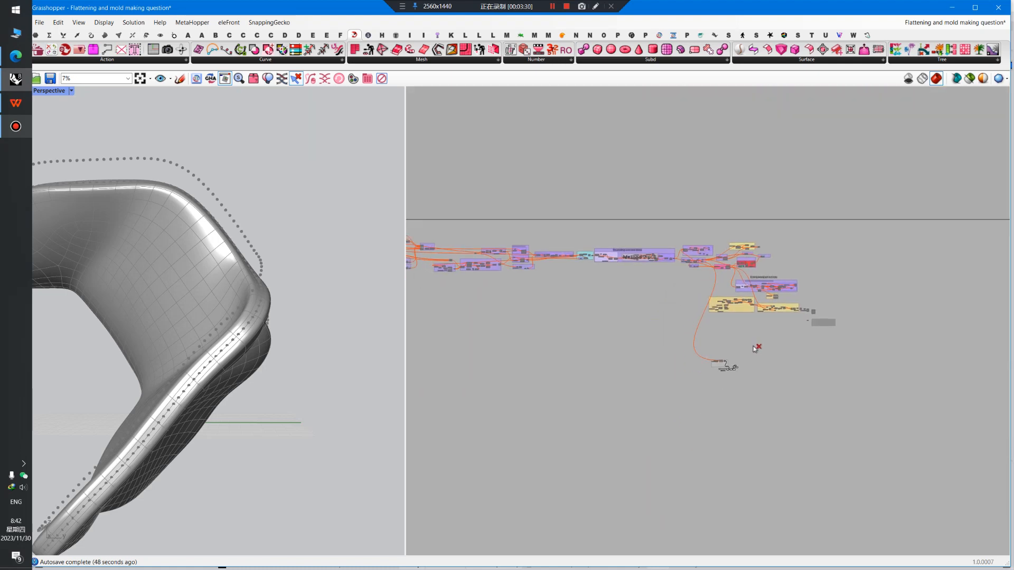
Select the new curve-projection components and move them together into the empty canvas area, away from the main definition
key("ctrl+a")
right_click_drag(721, 363, 845, 277)
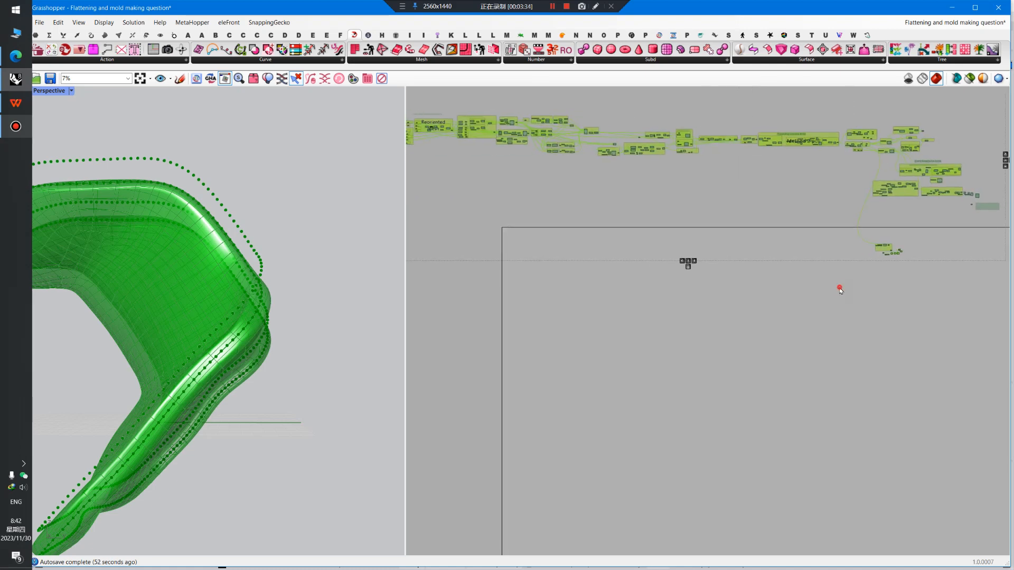
left_click(840, 289)
left_click_drag(922, 233, 815, 284)
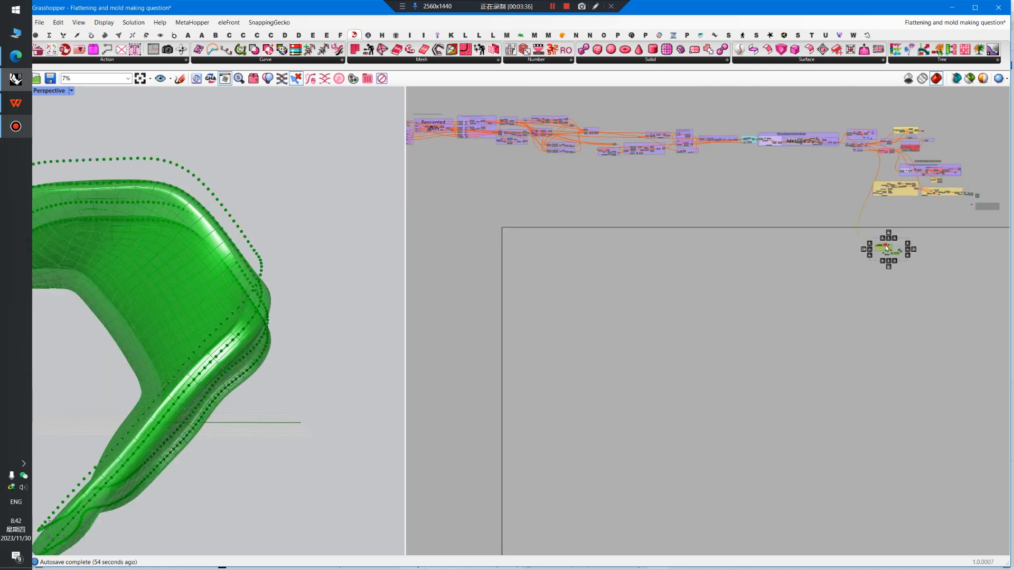
left_click_drag(887, 248, 547, 246)
scroll(548, 247, "up", 10)
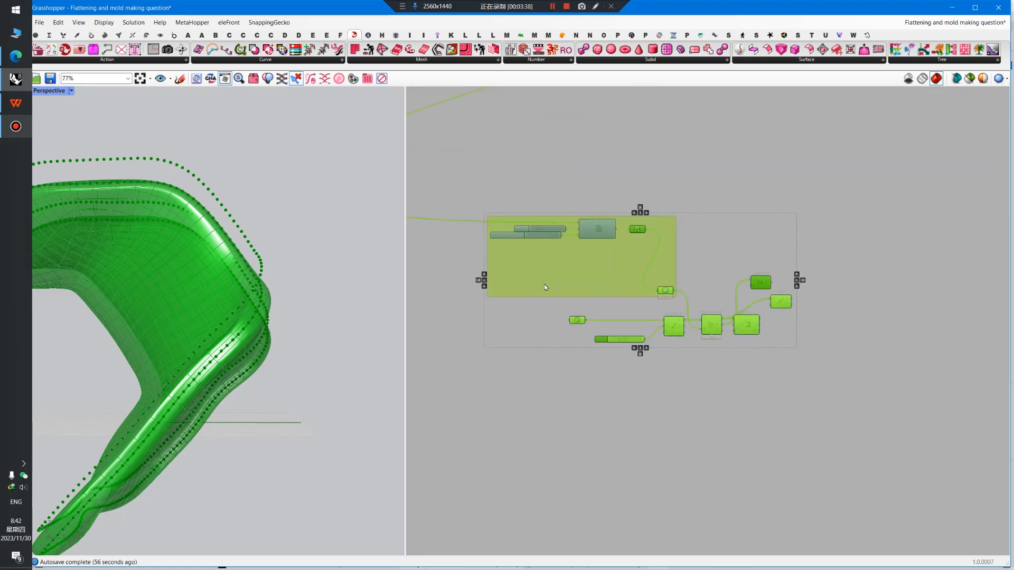
left_click(552, 385)
scroll(557, 259, "up", 5)
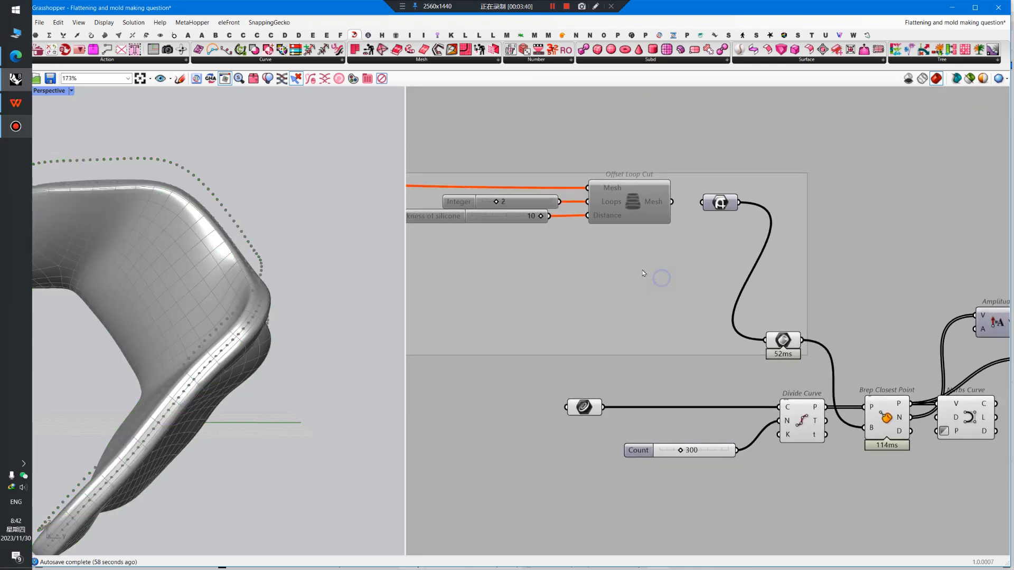
Reposition the Nurbs Curve component below the Move component to clear the Brep Closest Point outputs
right_click_drag(643, 273, 596, 240)
scroll(633, 279, "down", 2)
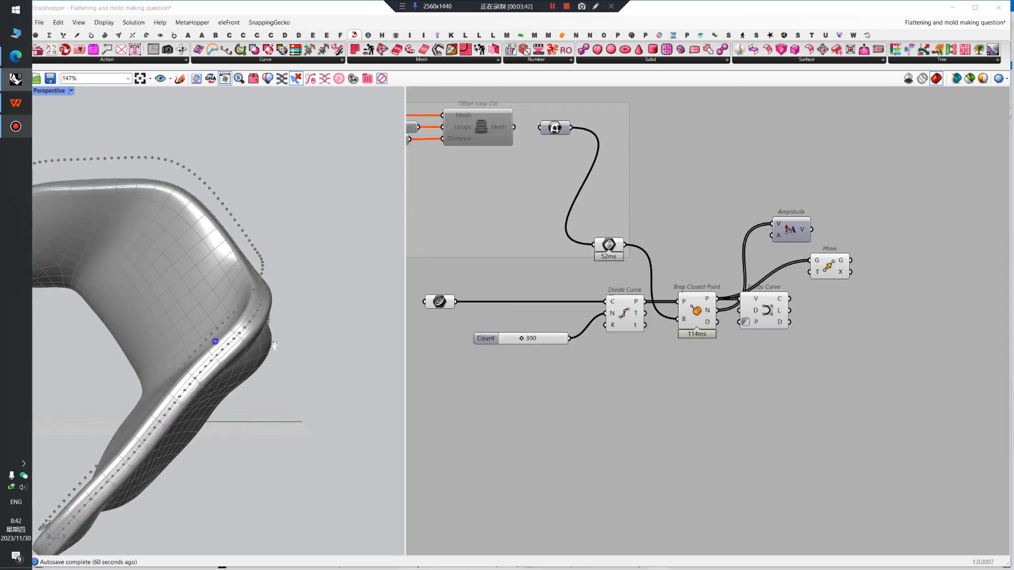
scroll(246, 351, "down", 4)
right_click_drag(247, 351, 522, 347)
scroll(297, 351, "up", 5)
scroll(332, 352, "down", 3)
left_click(828, 272)
left_click_drag(763, 312, 805, 344)
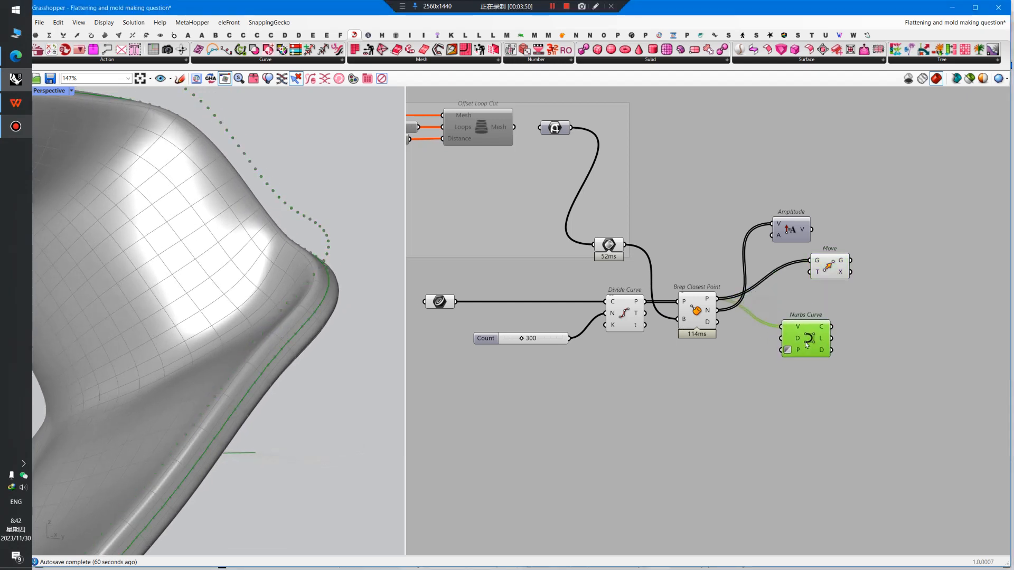
left_click(746, 301)
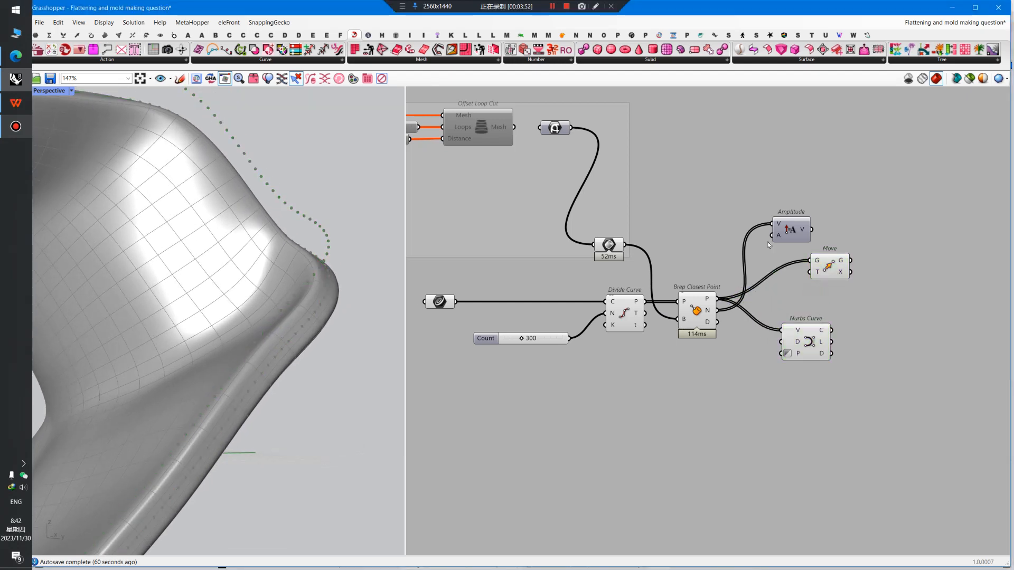
Feed a number slider set to 10 into Amplitude's A input and connect Amplitude's V output to Move's T input
left_click_drag(780, 236, 739, 233)
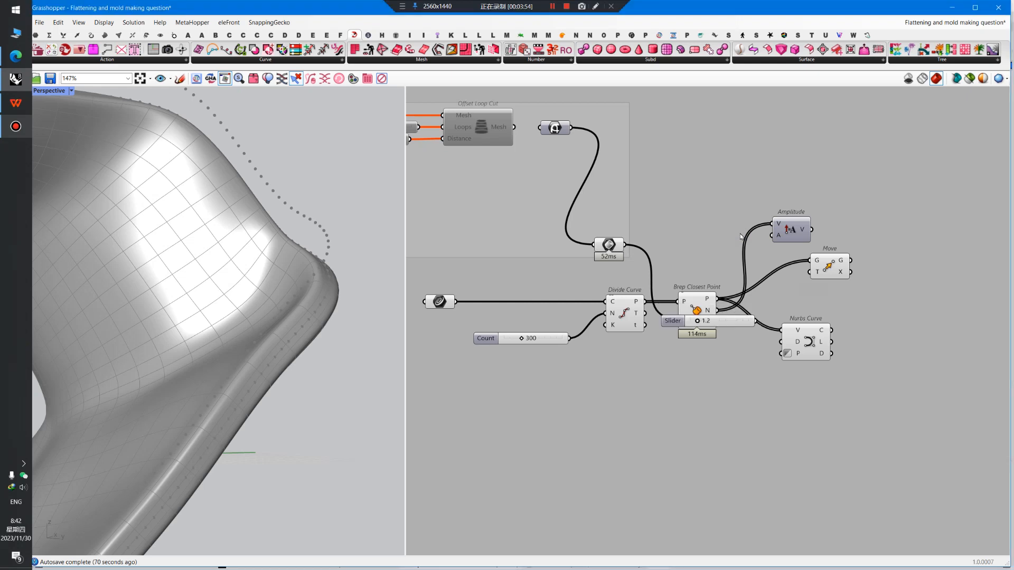
left_click_drag(730, 325, 811, 272)
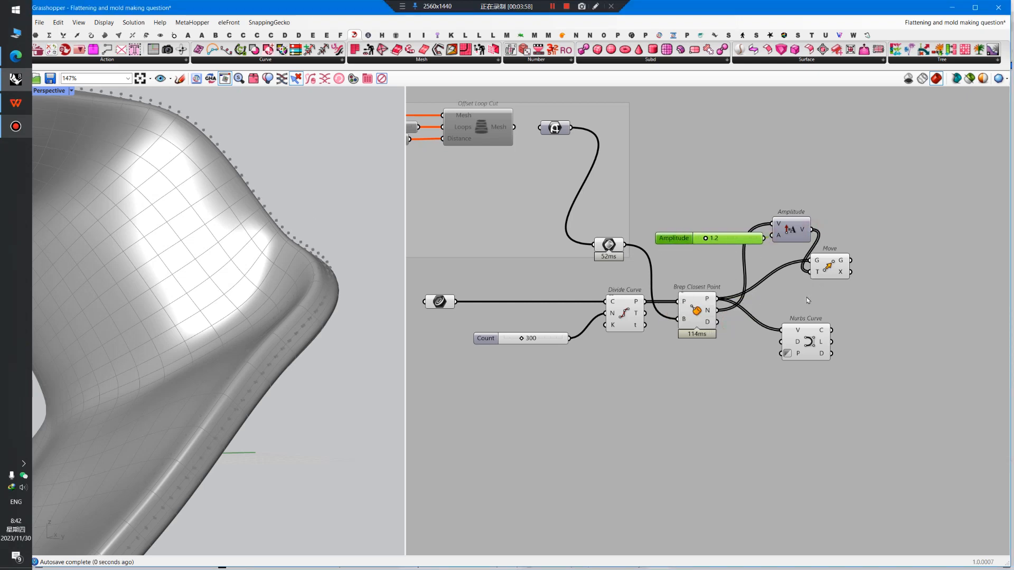
right_click_drag(331, 292, 296, 317)
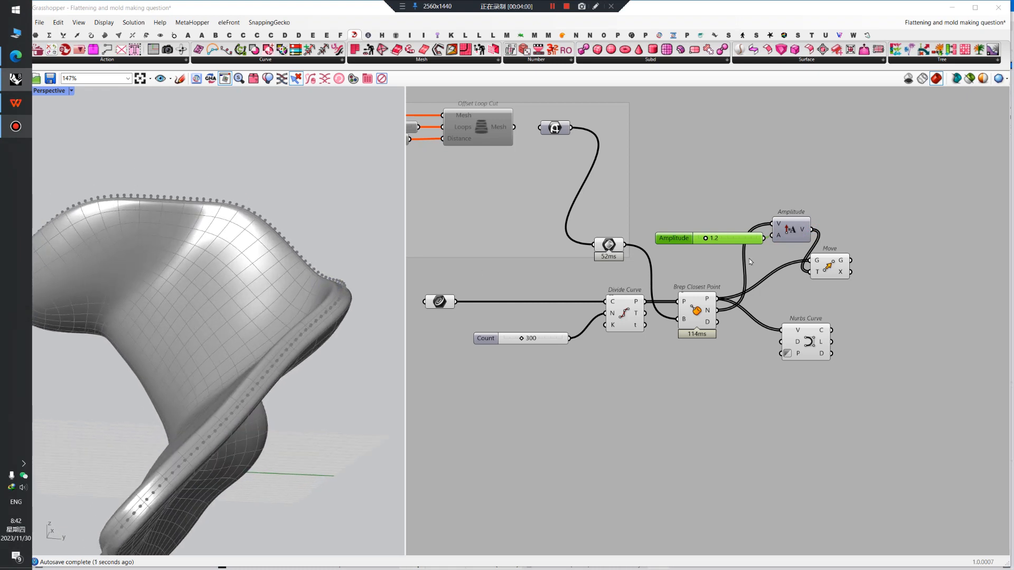
double_click(725, 239)
type("10")
key("Return")
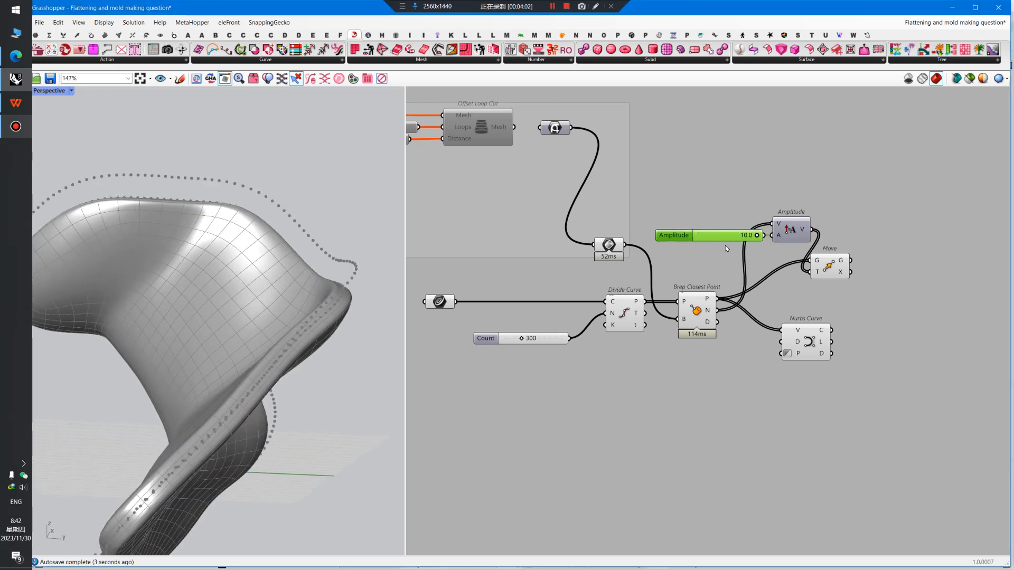
Raise the Amplitude slider's maximum and its current value to 30
double_click(677, 228)
left_click_drag(676, 234, 678, 237)
left_click_drag(749, 280, 753, 258)
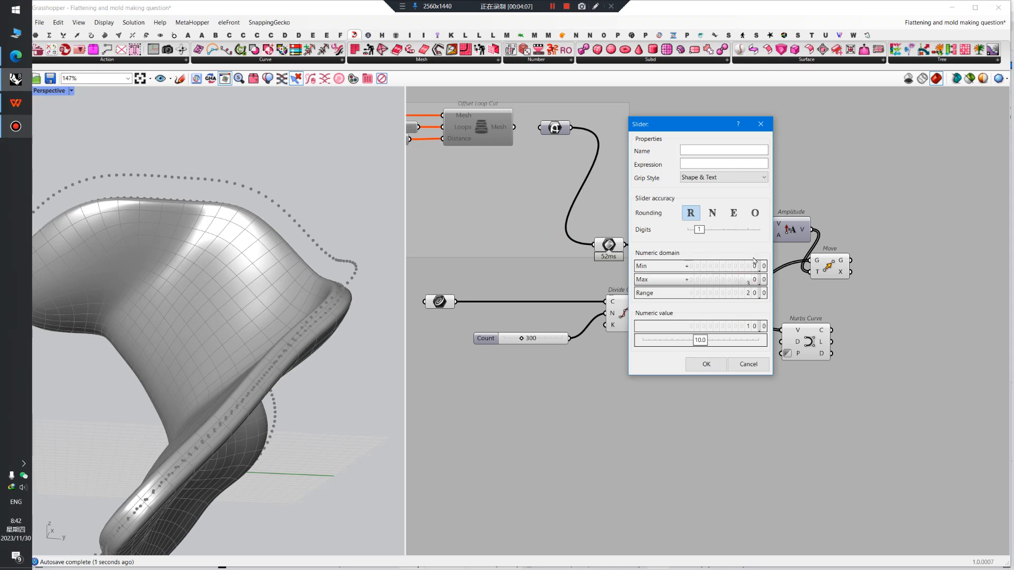
left_click_drag(700, 340, 760, 340)
left_click(706, 364)
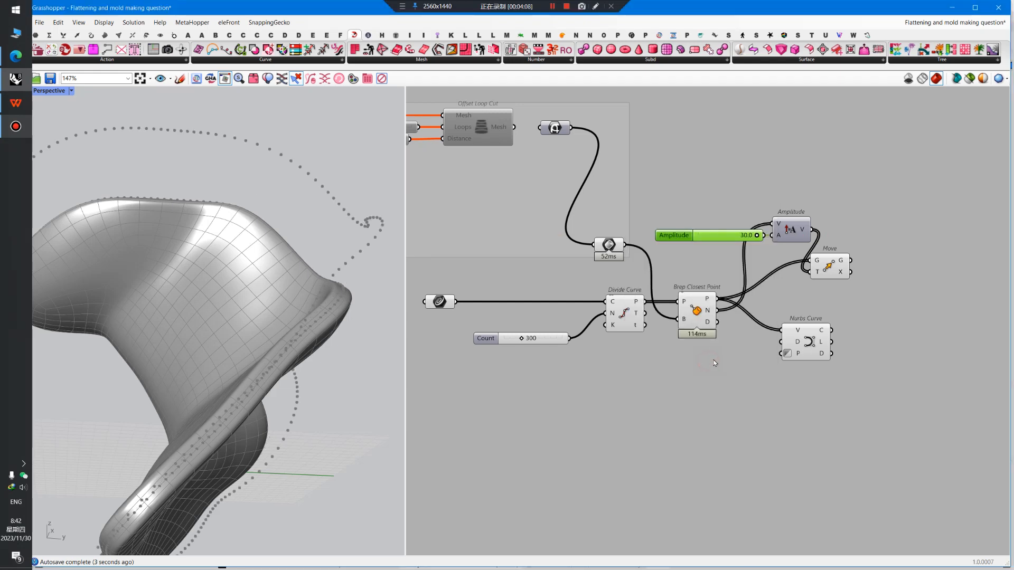
right_click_drag(307, 295, 290, 306)
Set the Amplitude slider to 20 and check the offset points around the rim
double_click(742, 237)
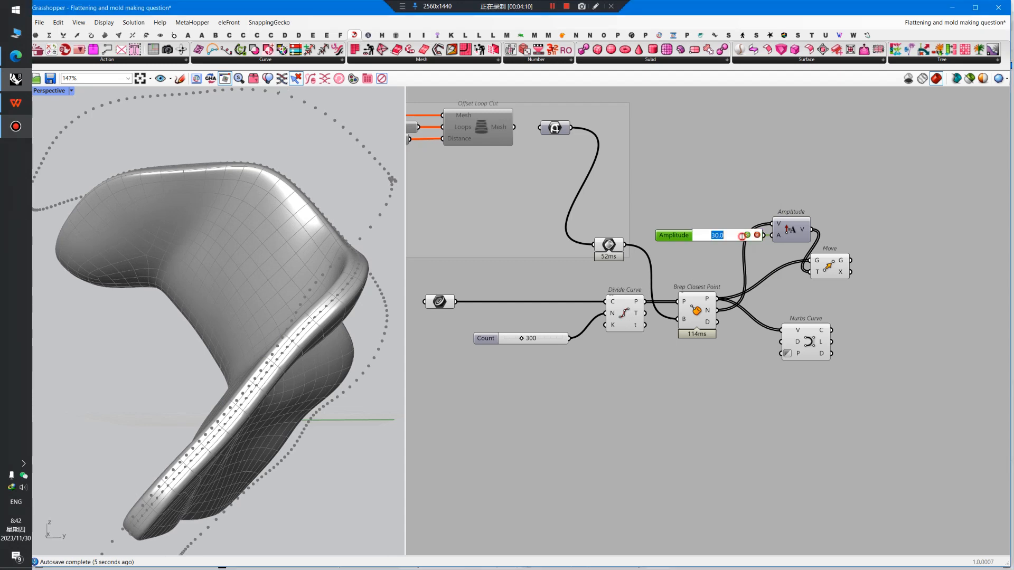
type("20")
key("Return")
right_click_drag(226, 279, 310, 299)
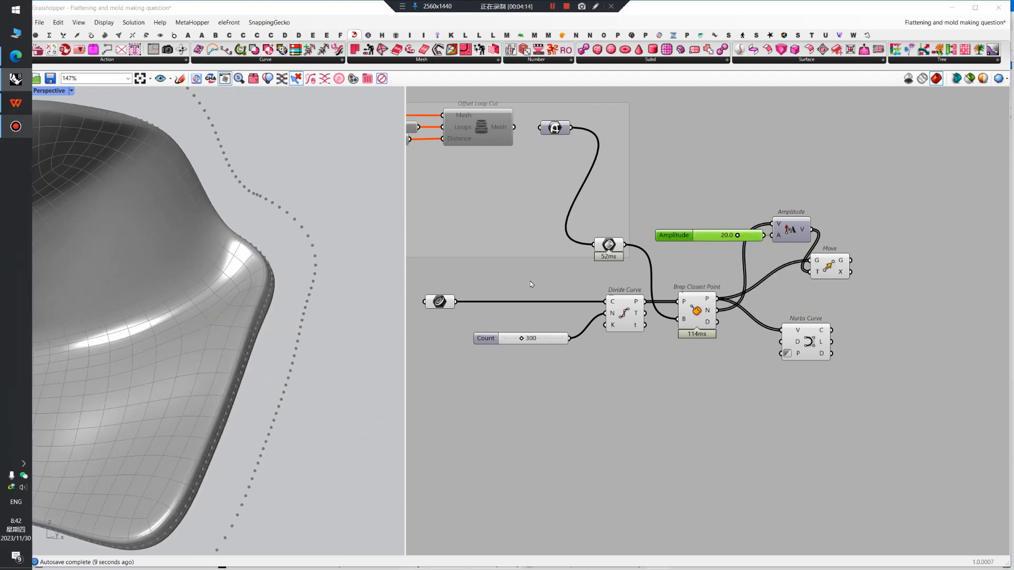
scroll(256, 319, "down", 4)
right_click_drag(260, 330, 257, 322)
Duplicate the Nurbs Curve component for Move's G output and hide the preview of Move
right_click_drag(839, 309, 742, 315)
left_click_drag(739, 276, 717, 297)
left_click_drag(709, 346, 783, 314, "alt")
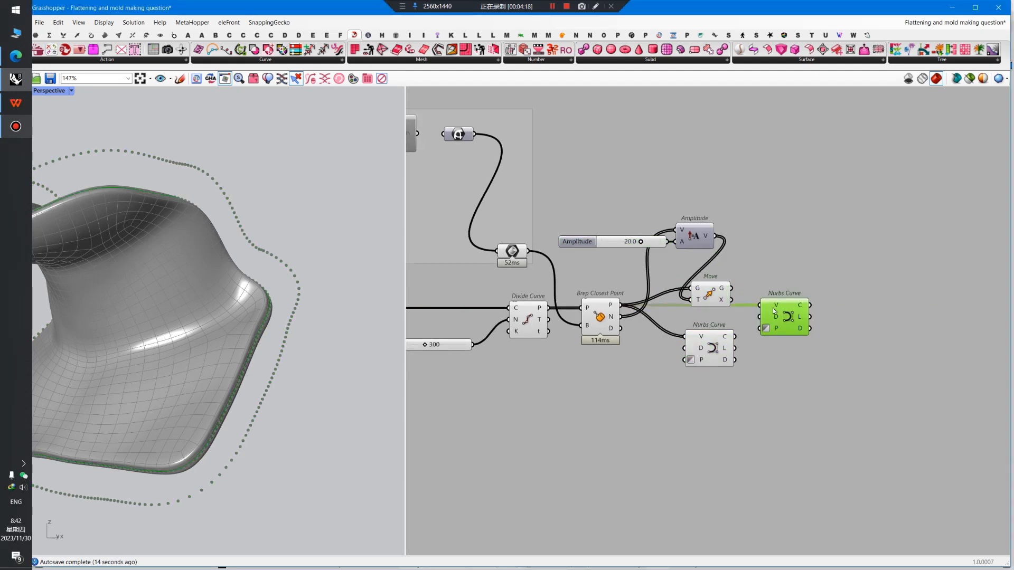
left_click_drag(731, 289, 782, 299)
left_click(754, 334)
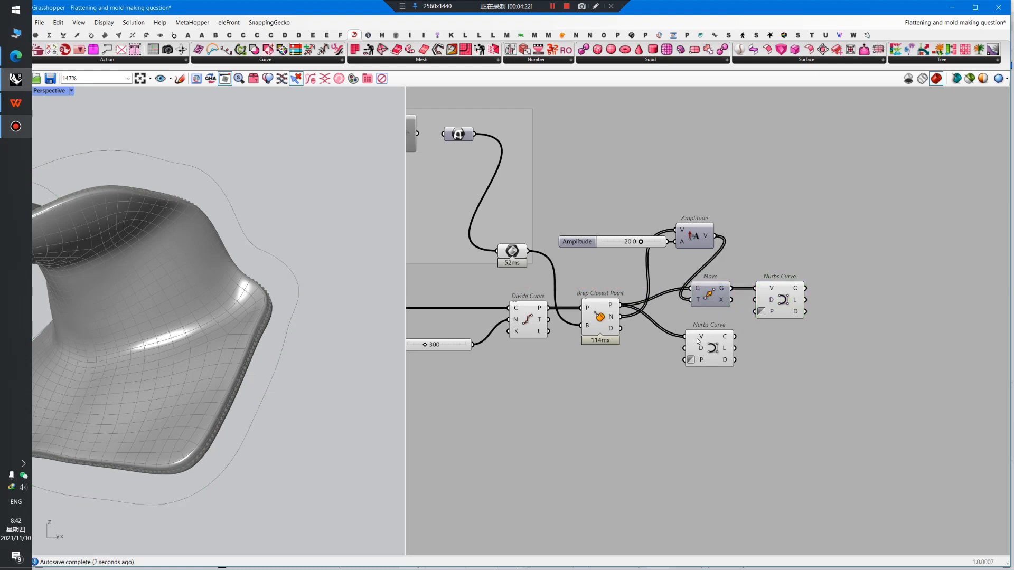
Add a Loft component and connect the C outputs of both Nurbs Curve components to its C input
left_click_drag(698, 341, 772, 349)
double_click(841, 340)
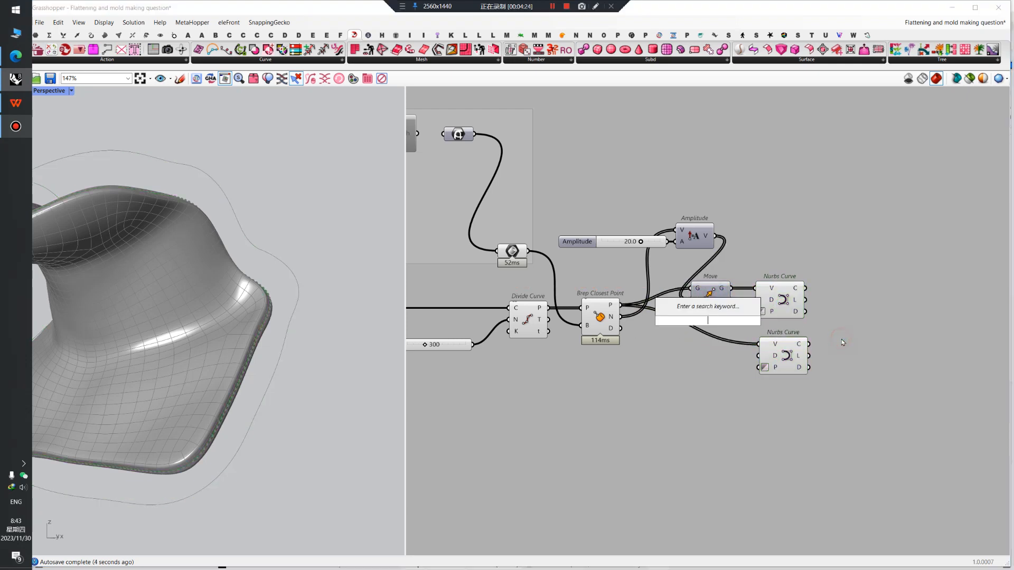
type("loft")
key("Return")
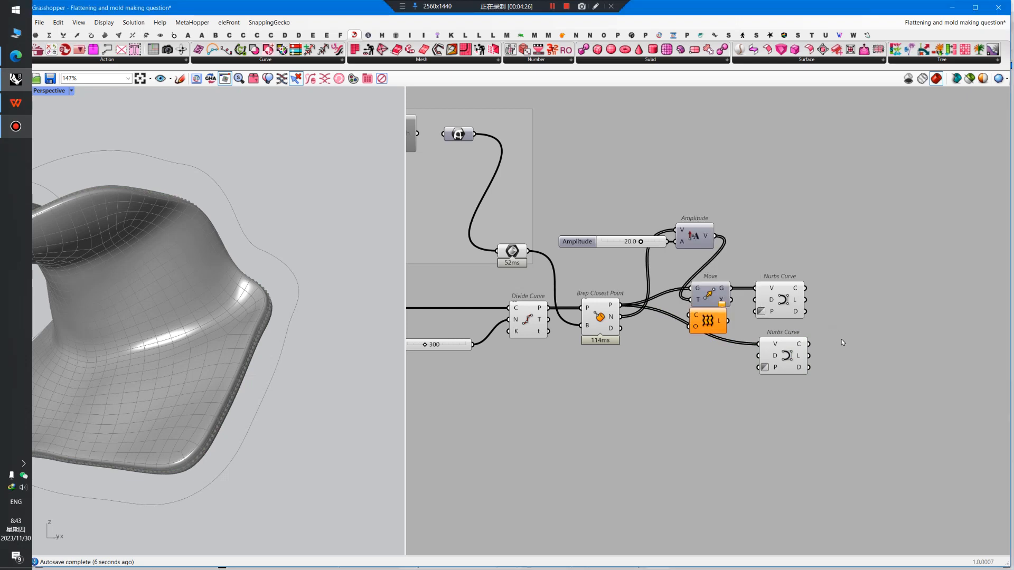
left_click_drag(707, 320, 858, 329)
mouse_move(805, 288)
left_mouse_down()
mouse_move(839, 324)
mouse_move(832, 333)
mouse_move(840, 324)
left_mouse_up()
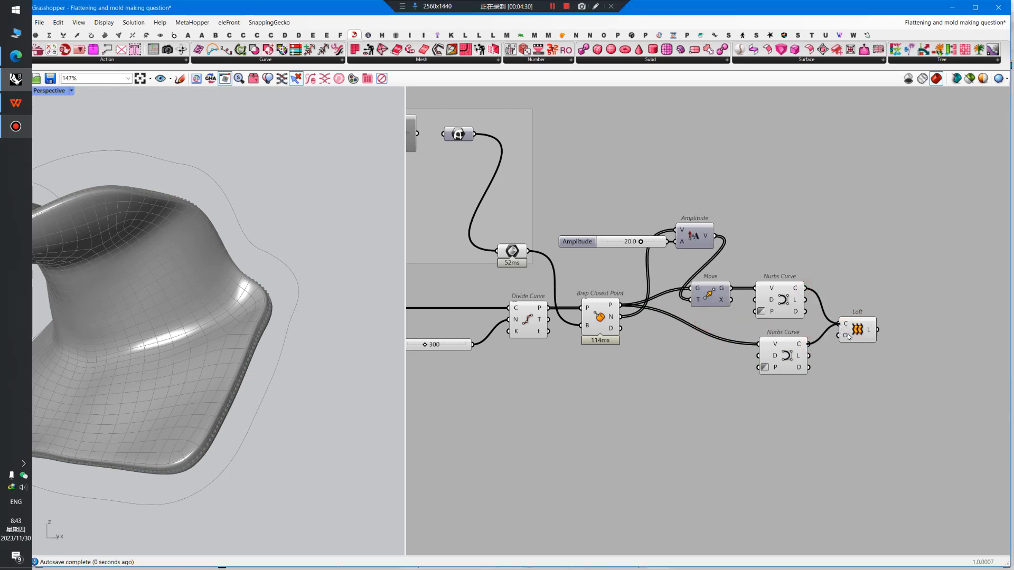
scroll(229, 347, "down", 4)
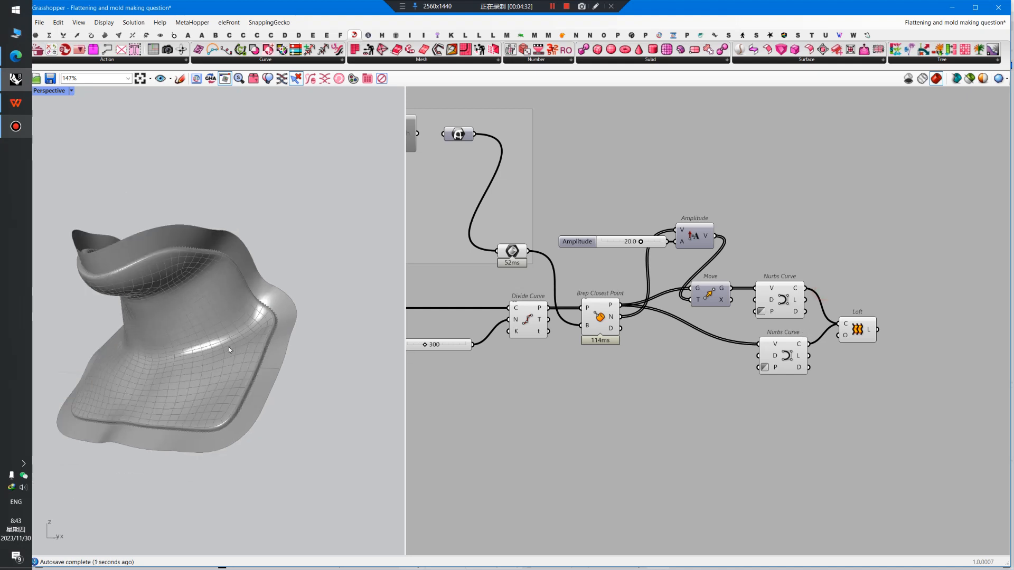
right_click_drag(230, 347, 298, 365)
Bake the Loft component's flange surface into the Rhino document
left_click(859, 331)
middle_click(859, 331)
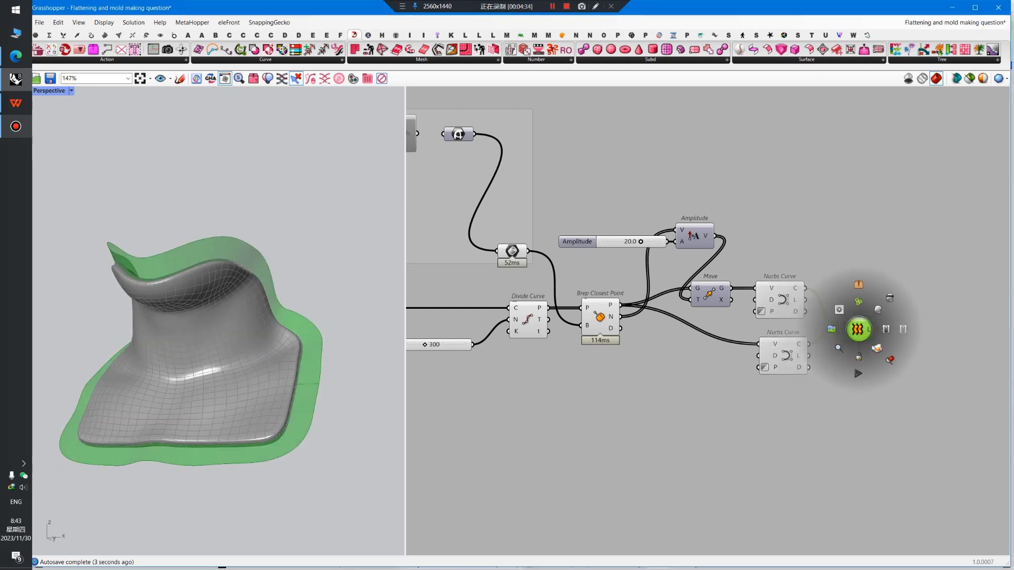
left_click(880, 351)
left_click(875, 373)
right_click_drag(311, 403, 327, 376)
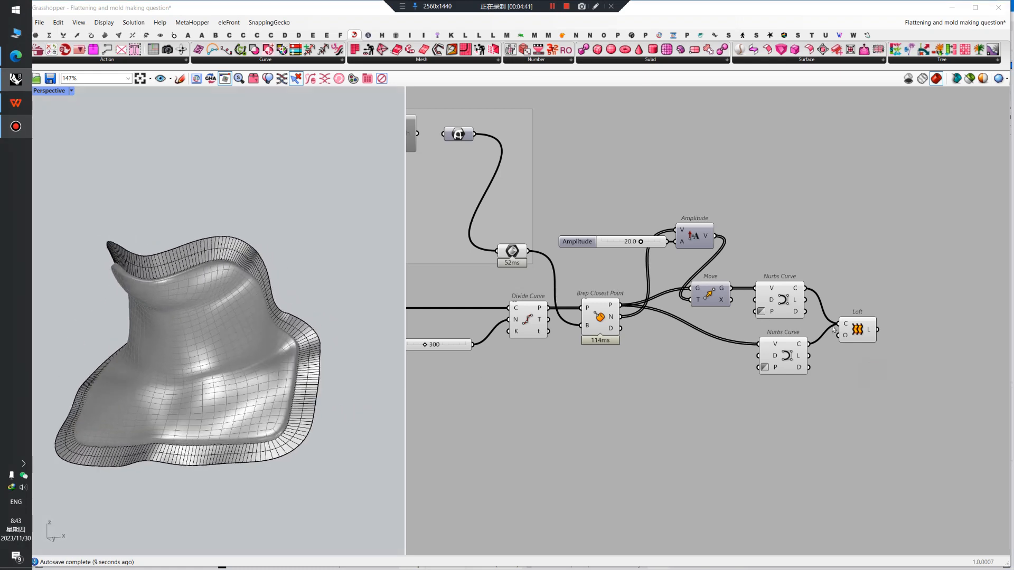
Bake the Loft component once more and inspect the baked surfaces along the rim
left_click(856, 330)
middle_click(856, 332)
left_click(875, 355)
left_click(869, 385)
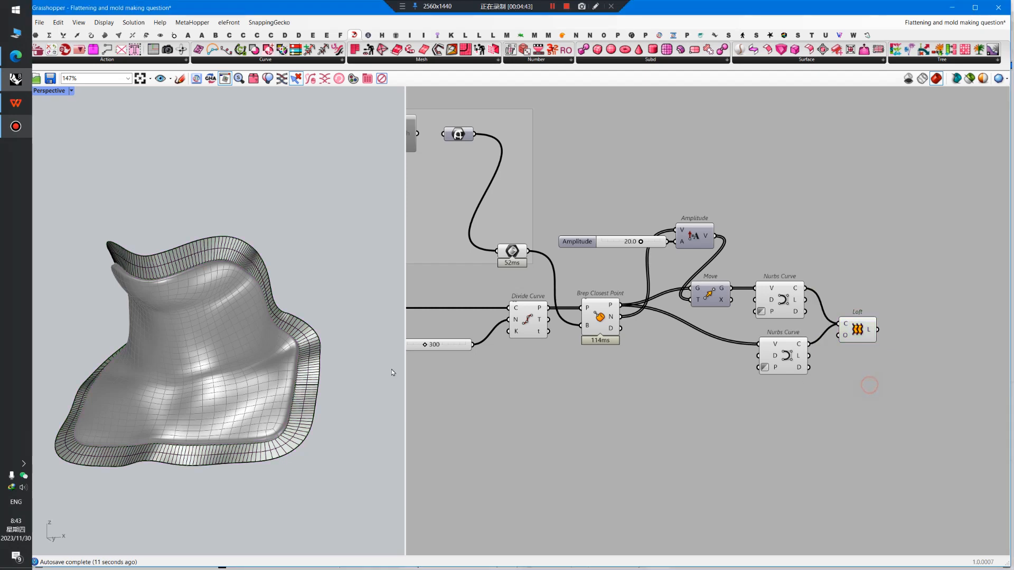
scroll(333, 359, "up", 6)
left_click(308, 381)
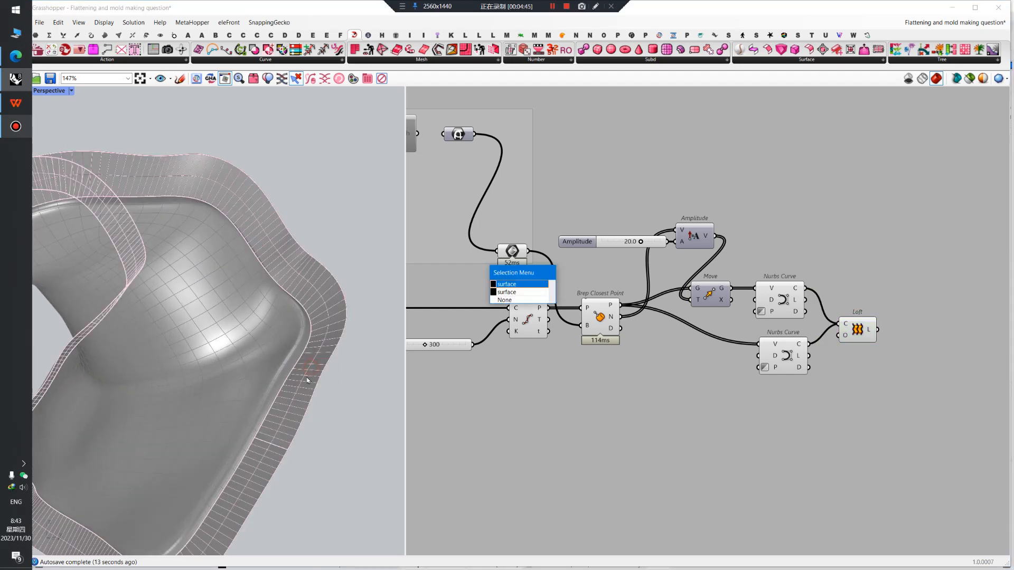
left_click(247, 360)
Bake the silicone Brep parameter into the Rhino document
right_click_drag(484, 284, 553, 288)
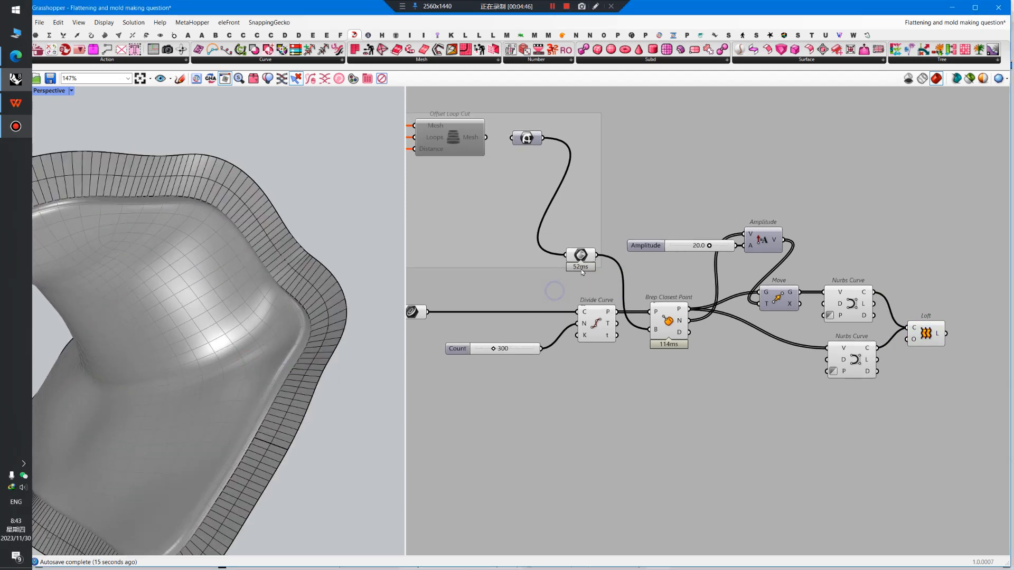
left_click(581, 255)
middle_click(581, 255)
left_click(601, 276)
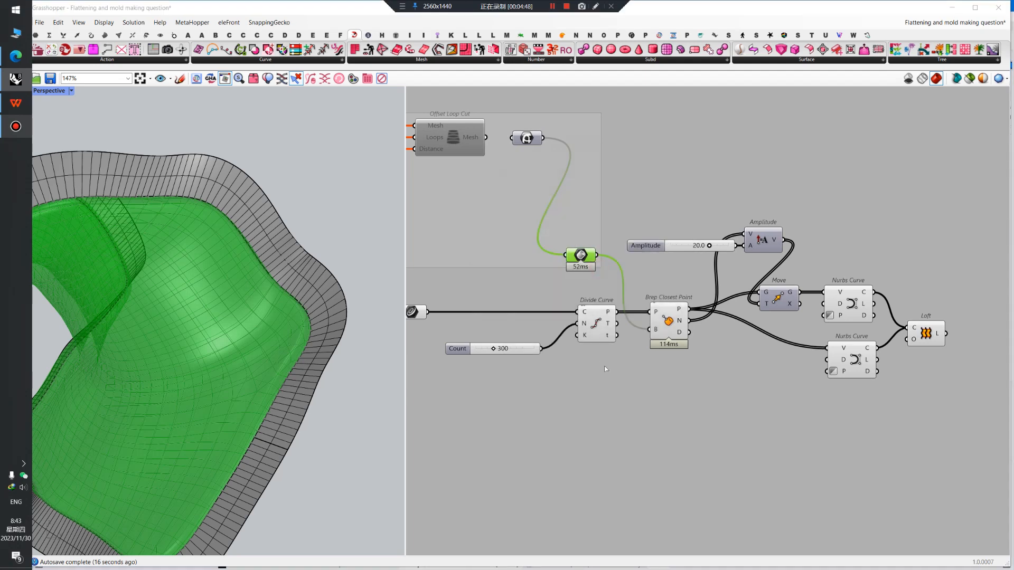
left_click(605, 368)
Disable the preview of every component in the Grasshopper definition
key("ctrl+a")
middle_click(605, 366)
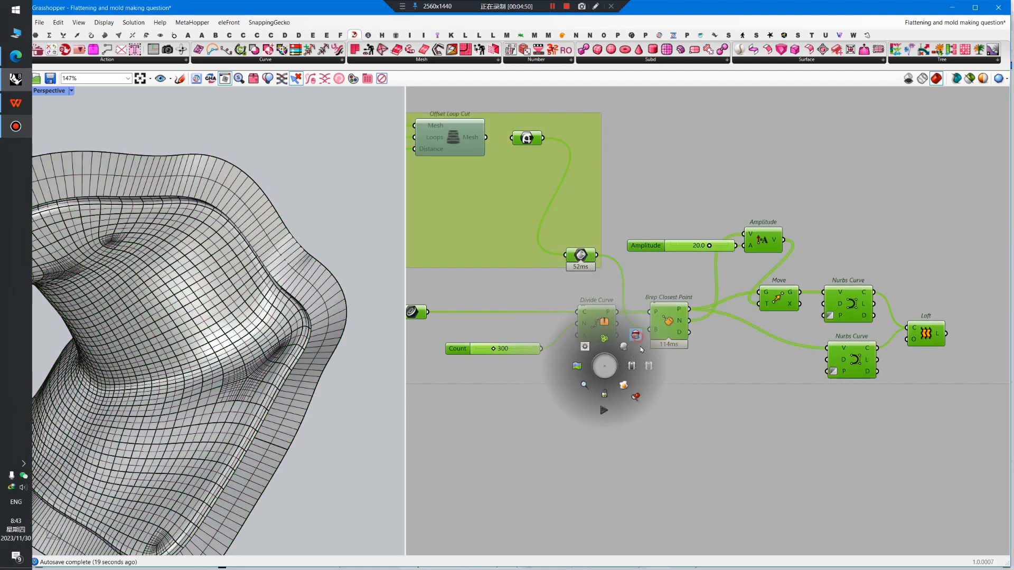
left_click(636, 337)
left_click(461, 399)
right_click_drag(364, 399, 337, 410)
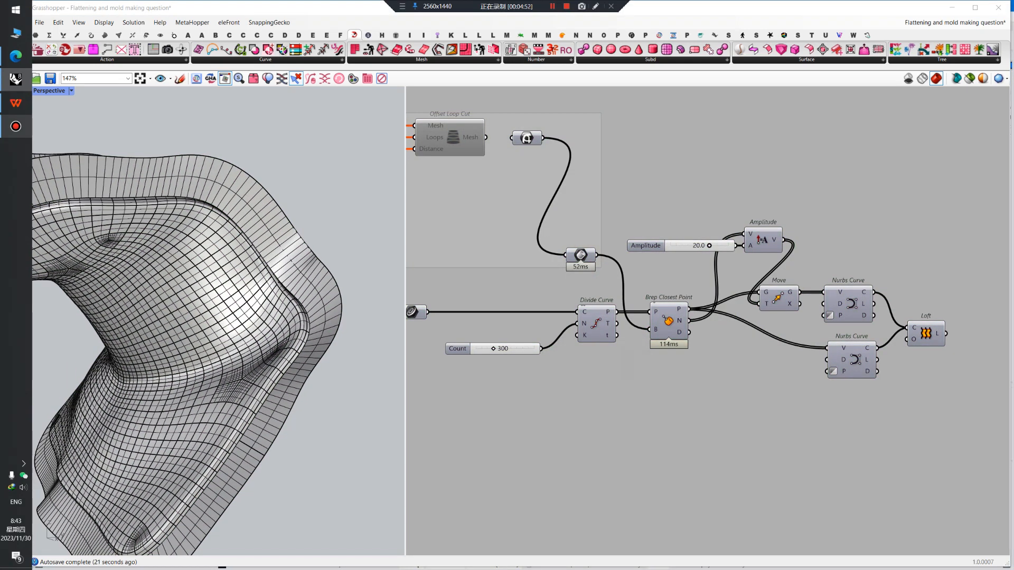
Try to split the baked silicone Brep with the baked loft surface
left_click(299, 378)
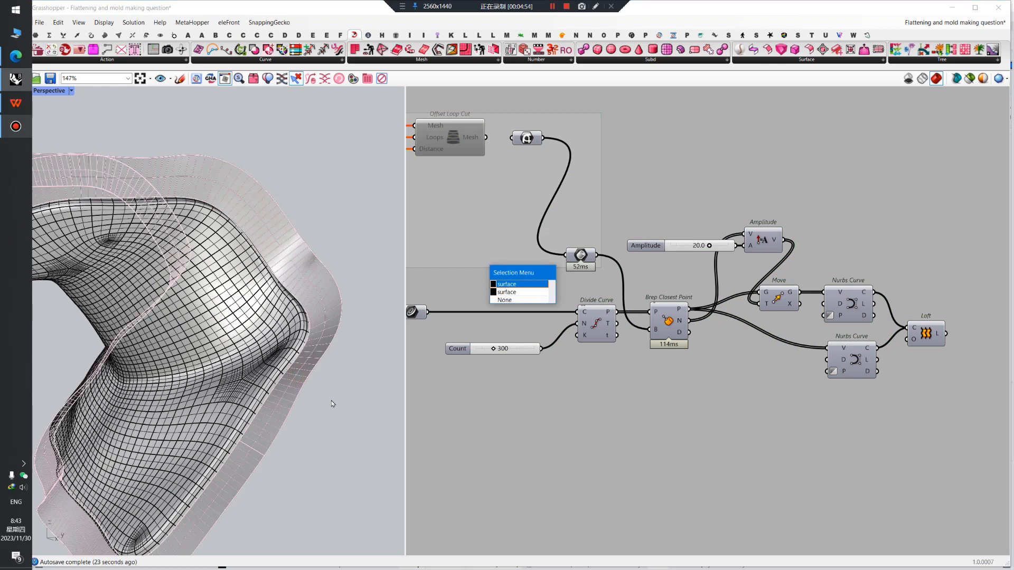
left_click(523, 284)
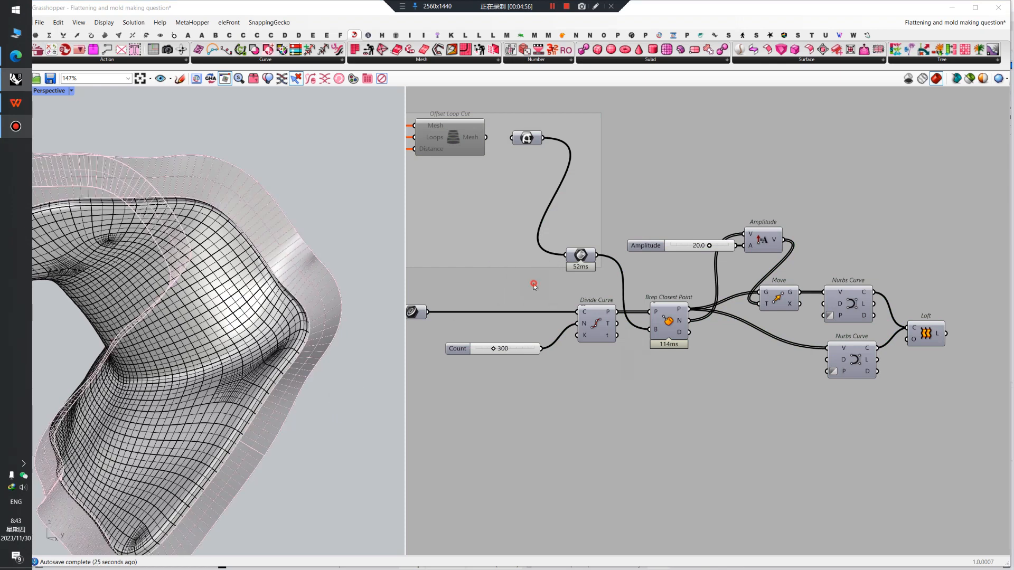
left_click(283, 368)
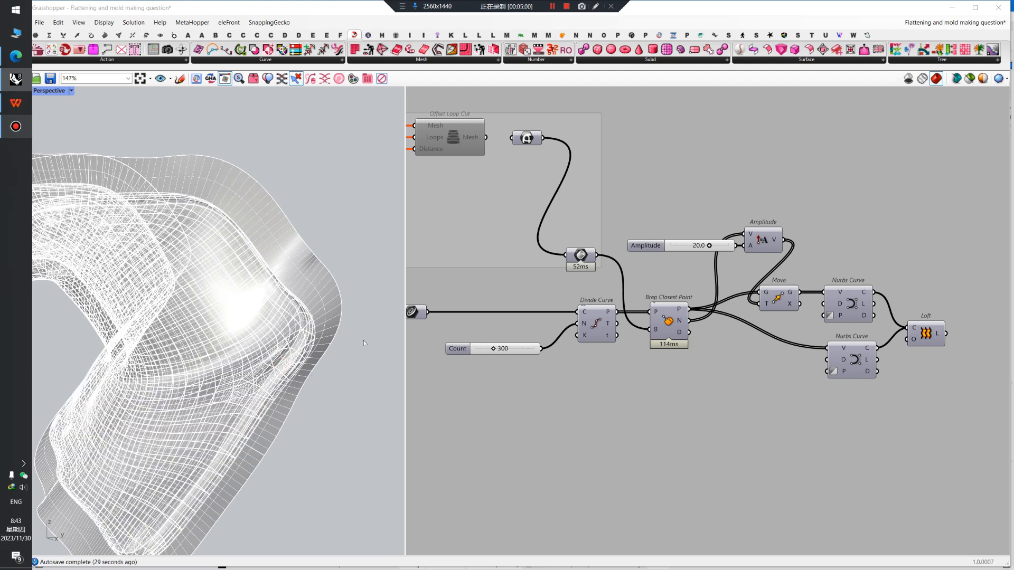
Close the Grasshopper window, zoom to the selected objects in Rhino and cancel the Split command
left_click(998, 7)
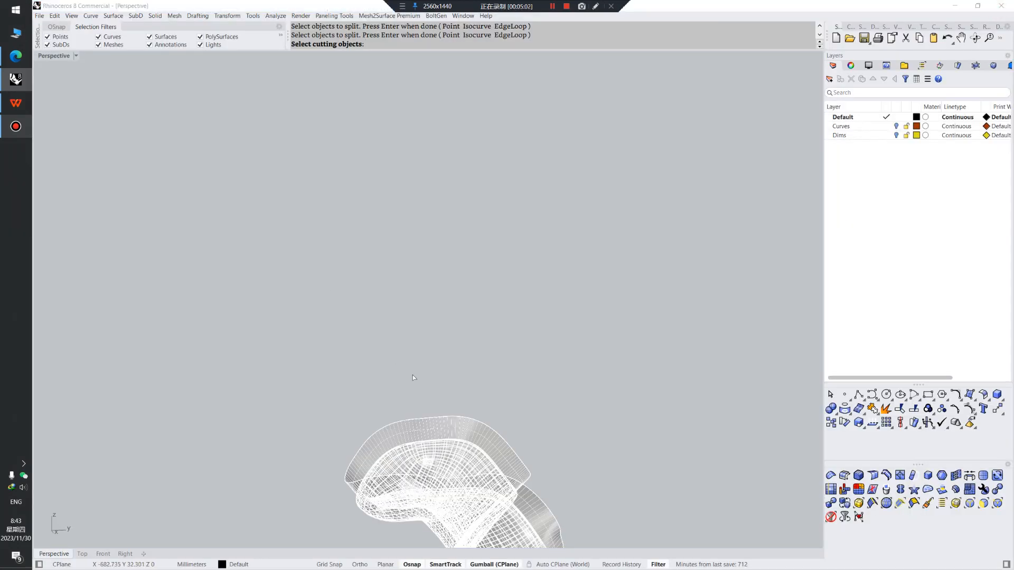
middle_click(413, 375)
right_click_drag(481, 363, 690, 342)
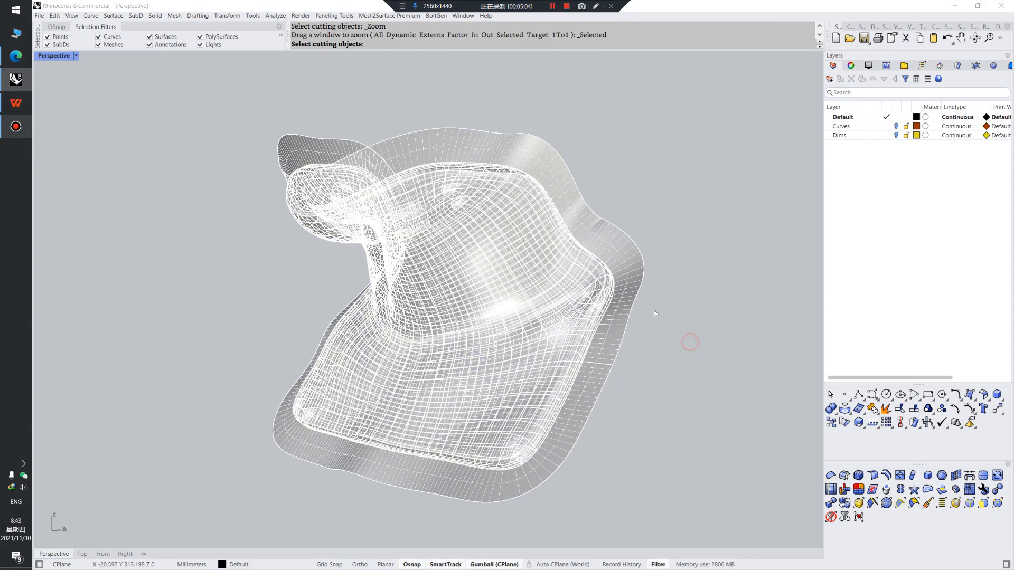
key("Escape")
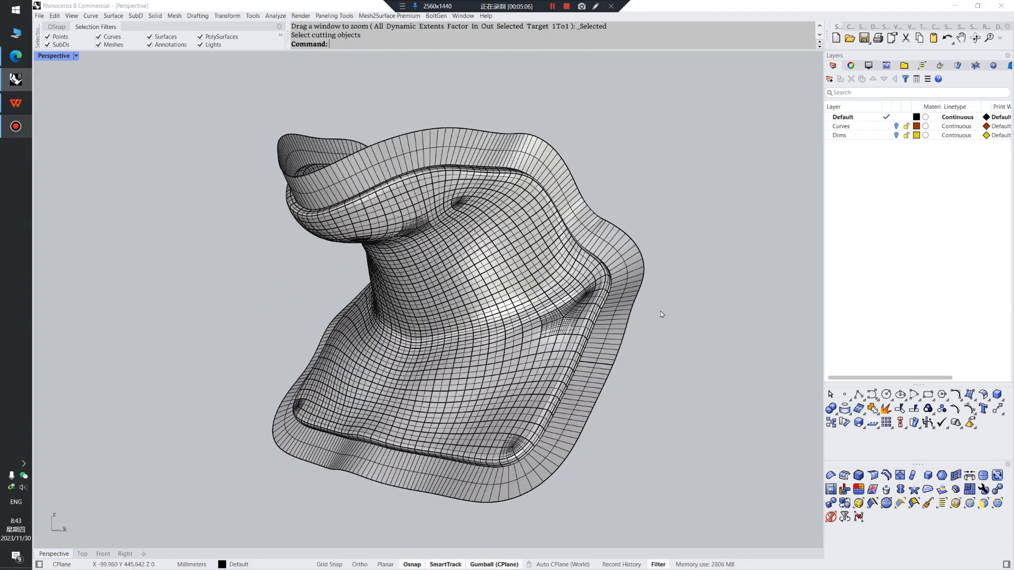
type("x")
key("Return")
scroll(648, 306, "up", 6)
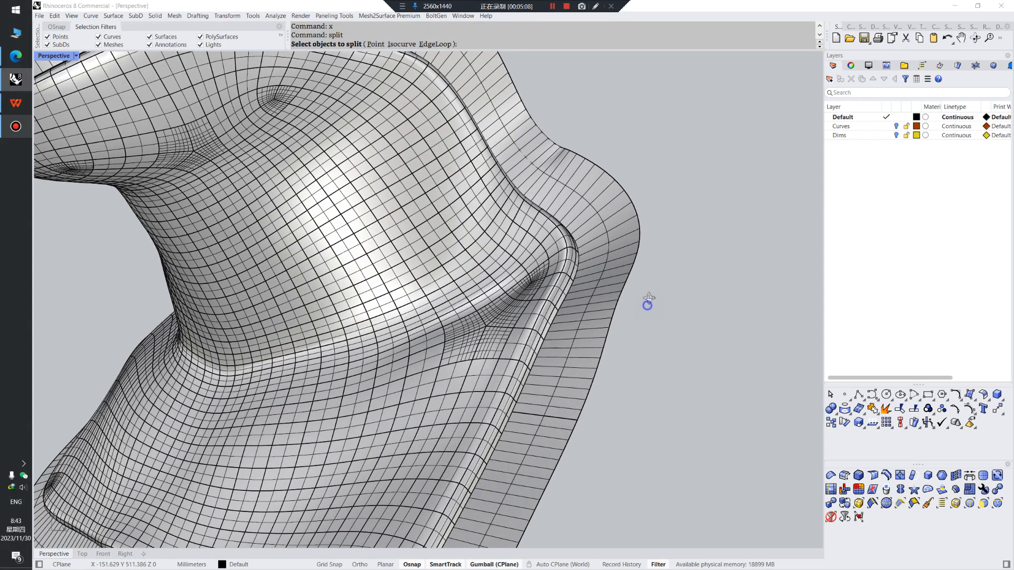
left_click(541, 310)
key("Return")
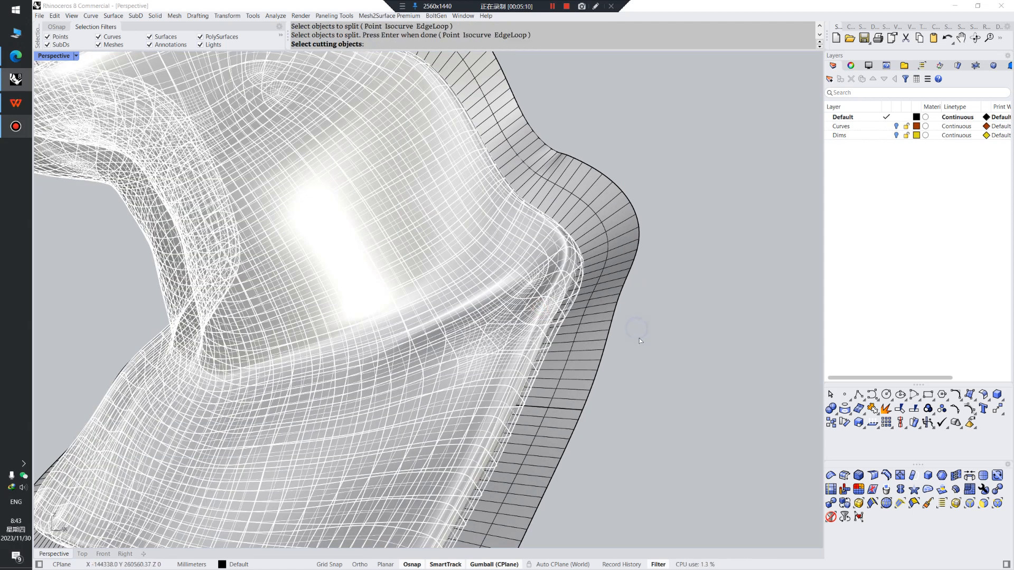
left_click(584, 317)
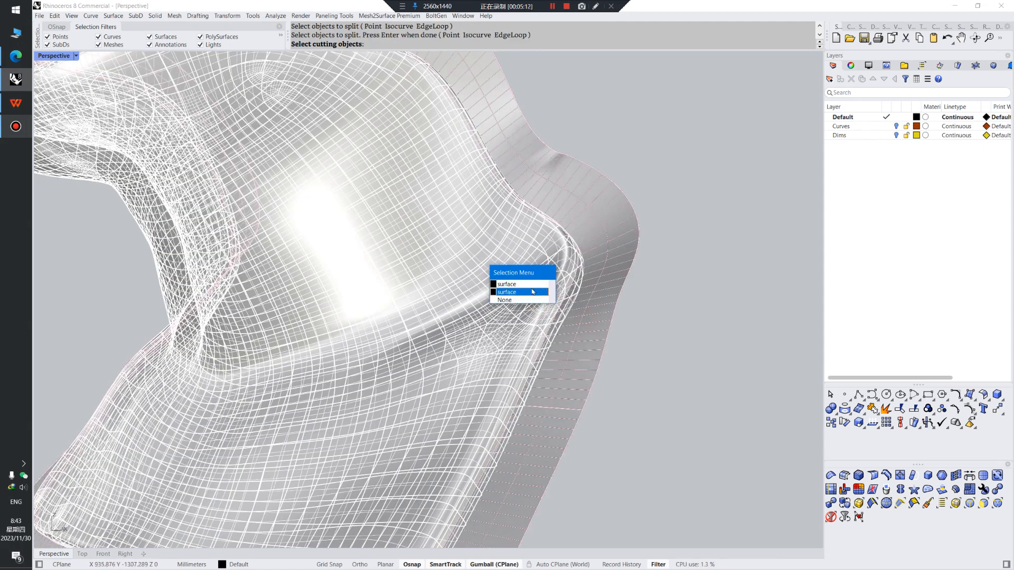
key("Escape")
Delete one of the two overlapping baked flange surfaces
left_click(647, 327)
left_click(611, 332)
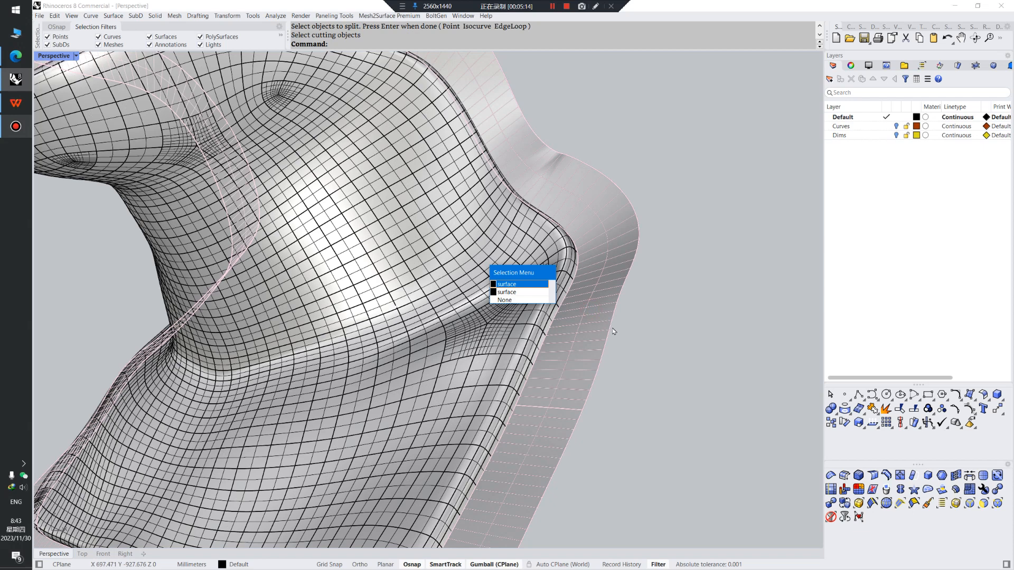
left_click(528, 293)
key("Delete")
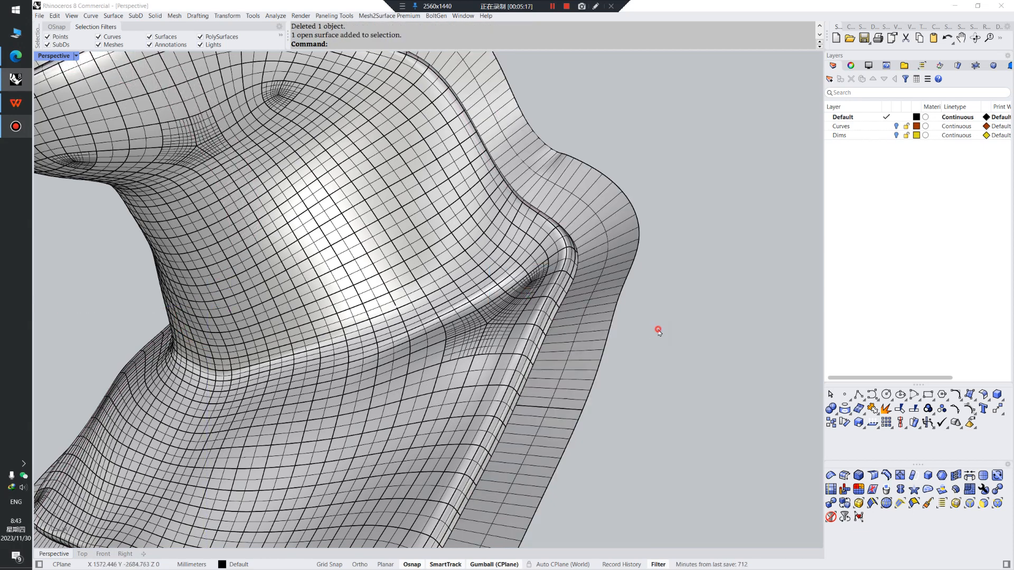
Try to split the silicone Brep with the single remaining flange surface as the cutting object
key("Return")
left_click(542, 317)
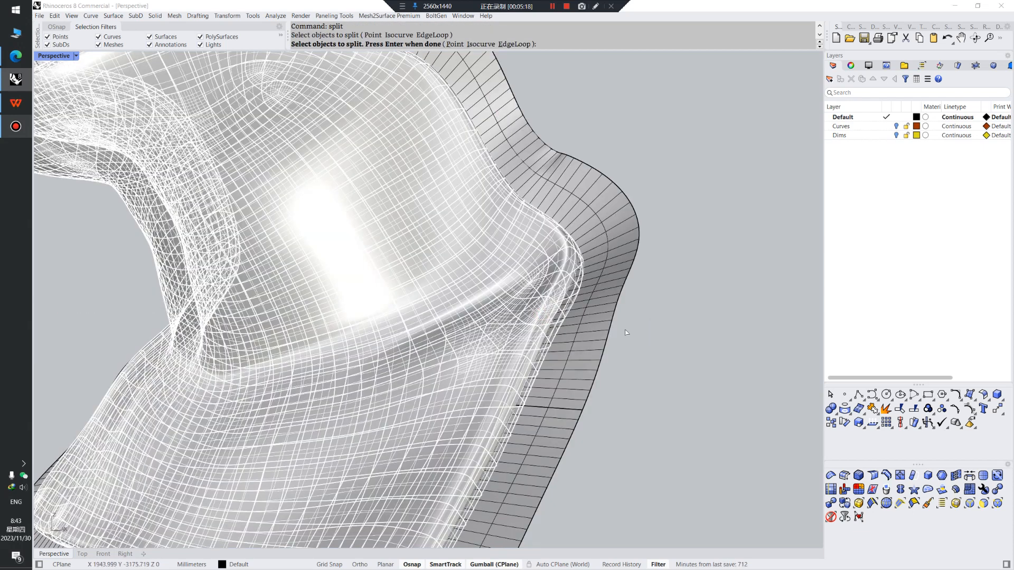
key("Return")
left_click(592, 317)
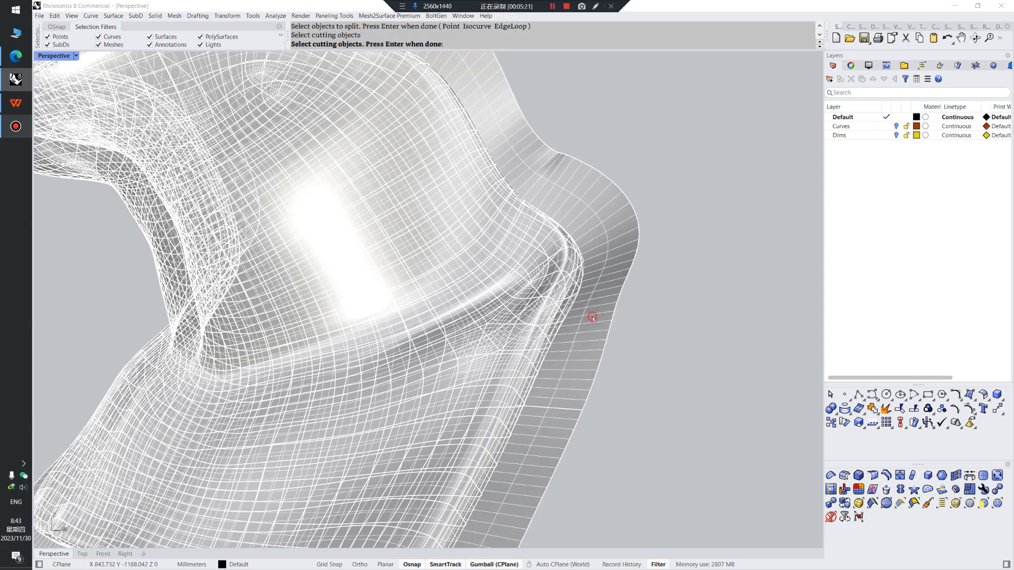
key("Return")
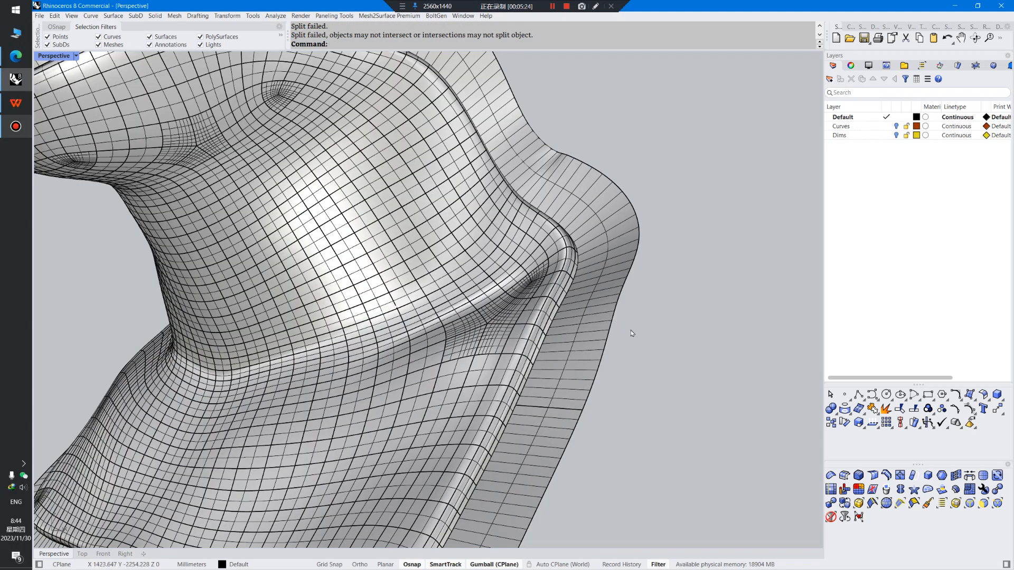
Hide the flange surface to examine the silicone Brep's rim, and undo the hiding
left_click(565, 336)
type("ff")
key("space")
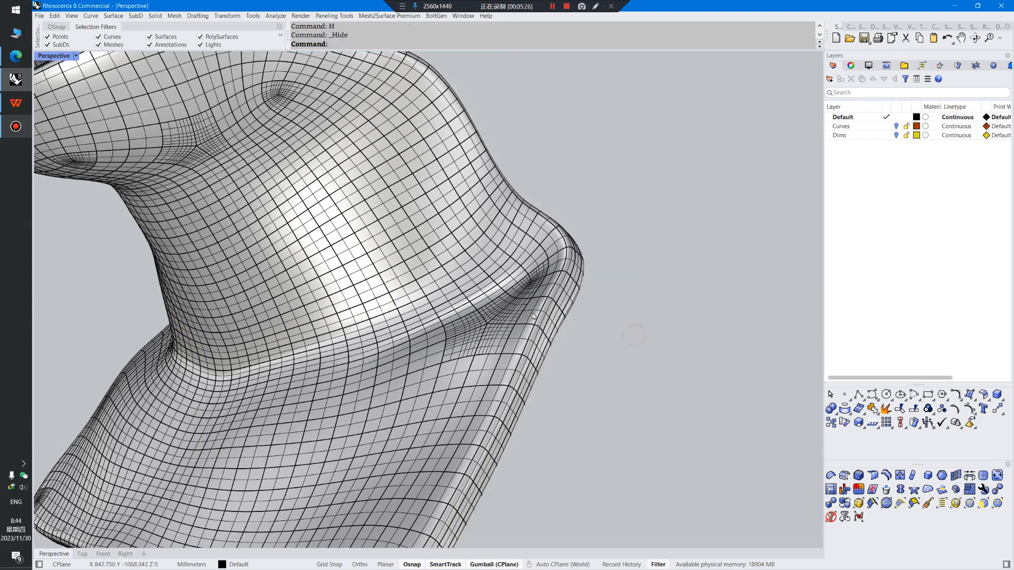
left_click(531, 330)
scroll(532, 330, "down", 2)
scroll(531, 331, "down", 4)
right_click_drag(531, 330, 548, 363)
left_click(595, 347)
scroll(510, 304, "up", 5)
left_click(513, 303)
right_click_drag(516, 305, 574, 311)
left_click(672, 307)
key("ctrl+z")
Hide the silicone Brep so that only the flange surface is displayed
left_click(635, 312)
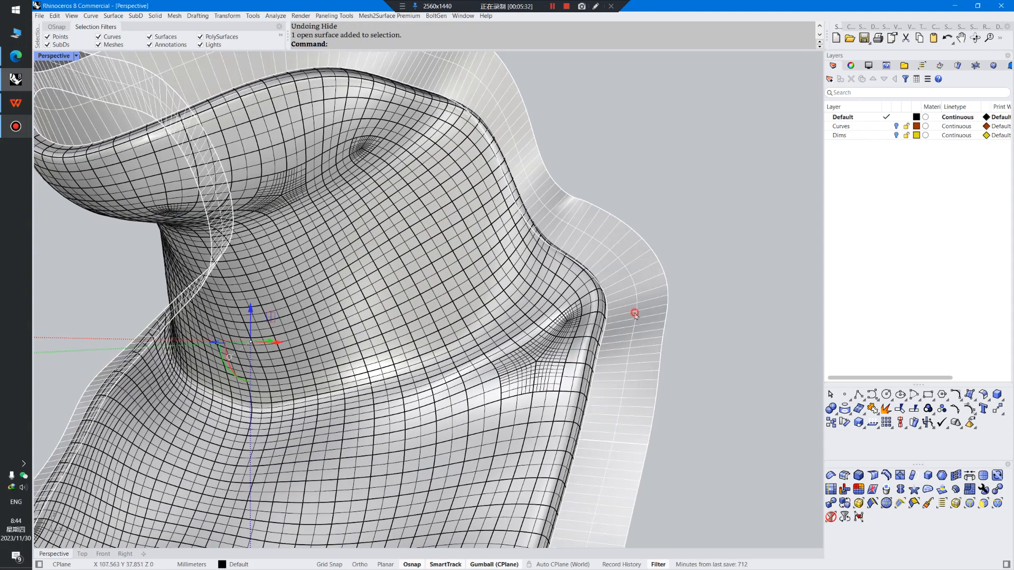
left_click(536, 316)
type("H")
key("Return")
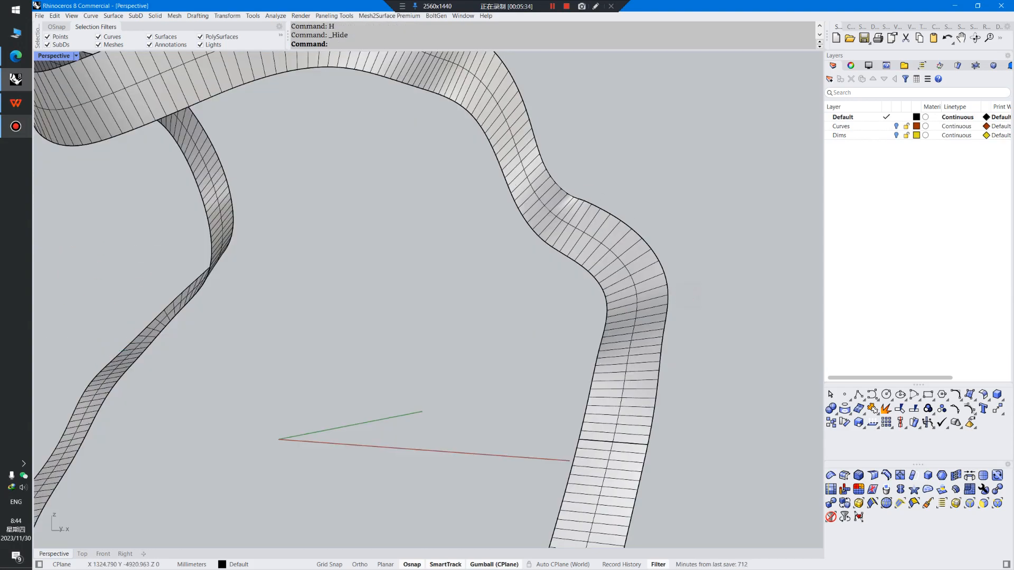
Extend the flange surface a short distance inward from its inner edge with ExtendSrf, using Type=Smooth and Merge=Yes
type("ext")
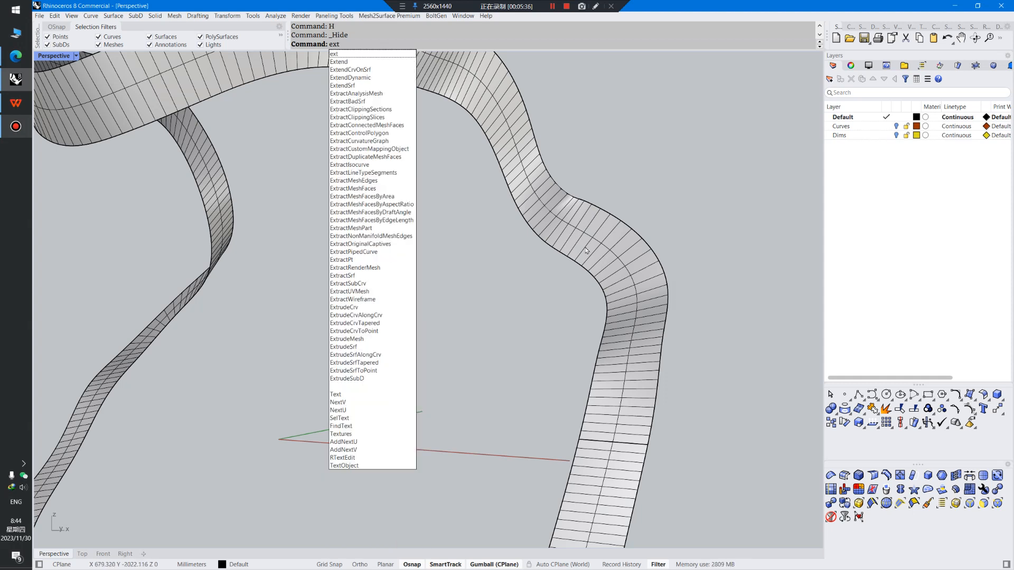
key("Down")
key("Down")
key("Down")
key("Down")
key("Down")
key("Down")
key("Up")
key("Up")
key("Return")
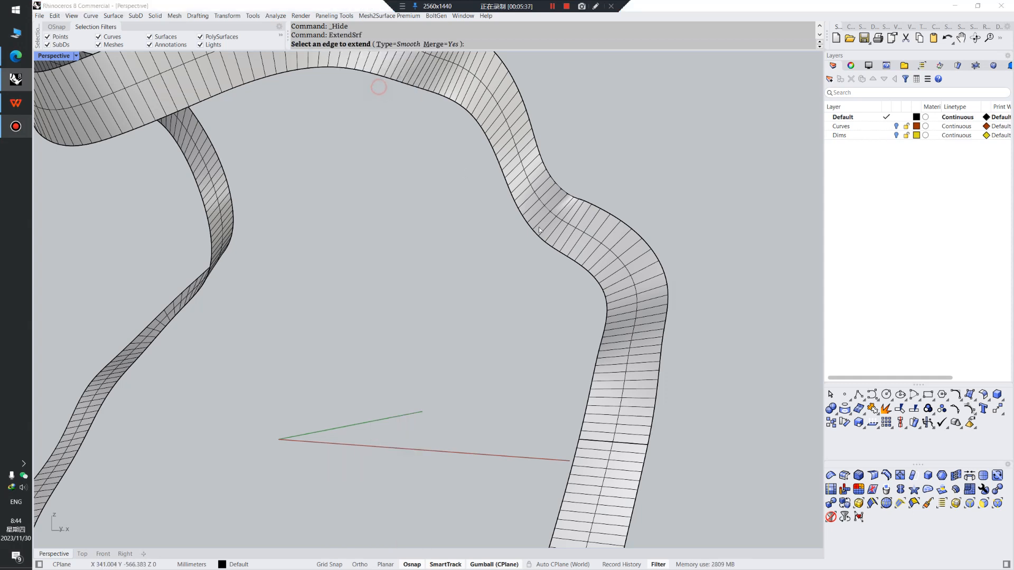
left_click(600, 284)
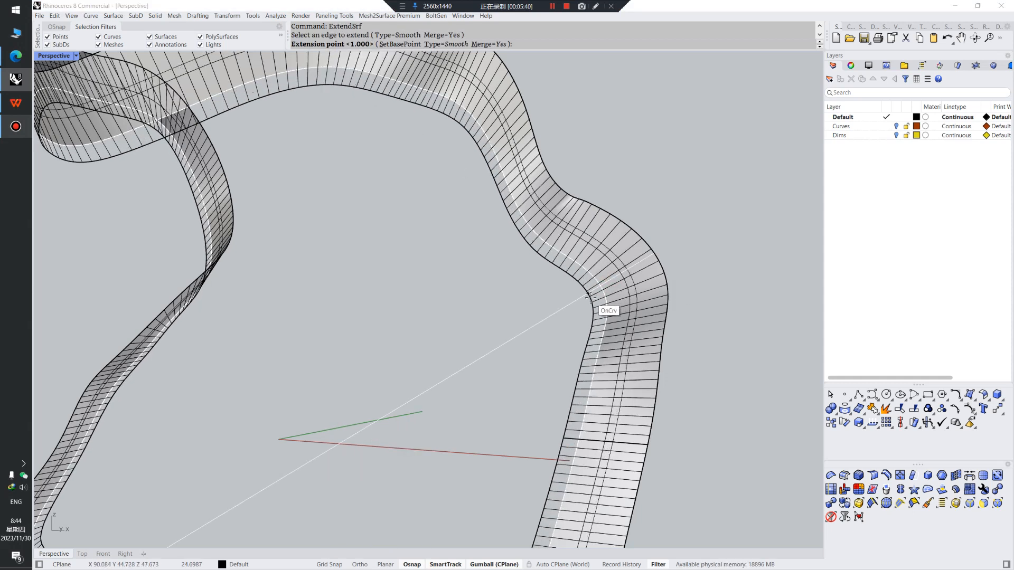
left_click(588, 296)
scroll(540, 313, "down", 5)
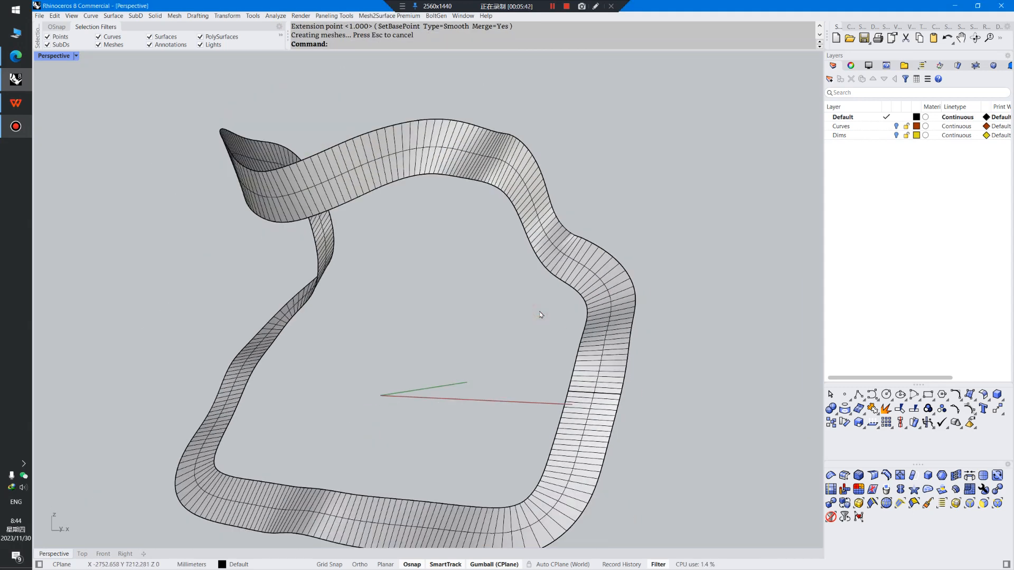
Show only the silicone Brep again from among the hidden objects
key("ctrl+shift+h")
left_click(502, 298)
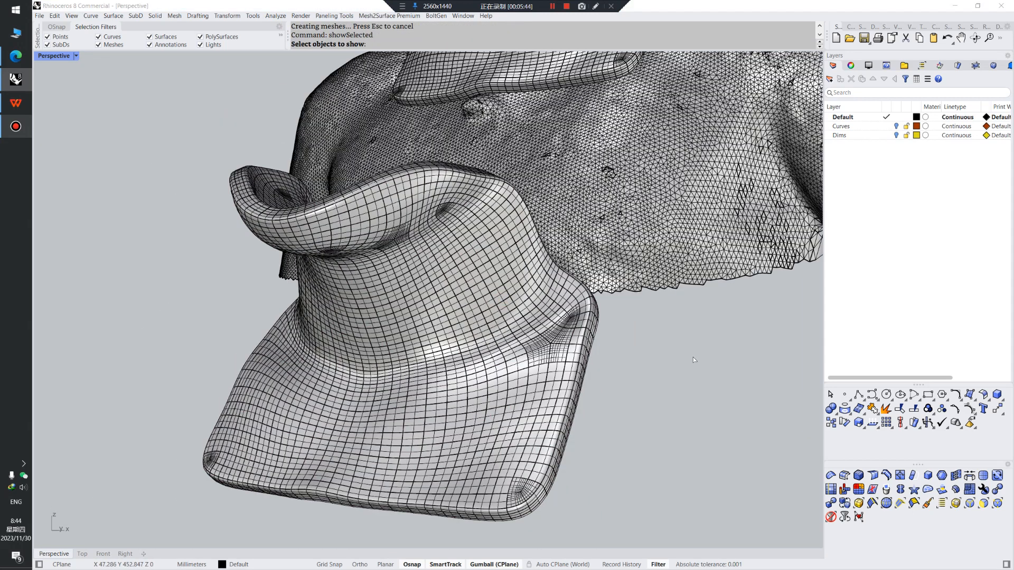
left_click(500, 313)
right_click(692, 356)
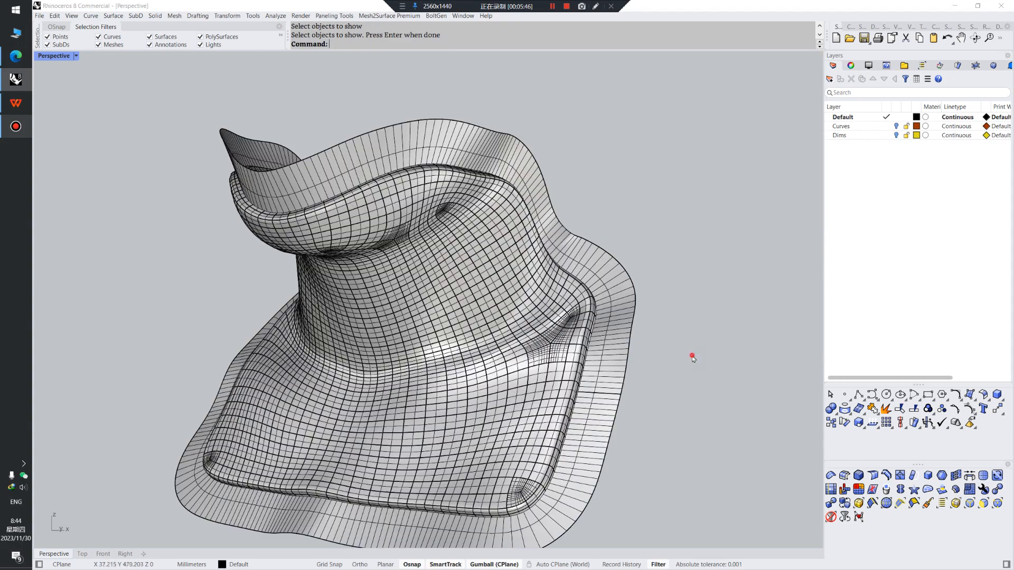
Split the silicone Brep with the extended flange surface as the cutting object
left_click(549, 324)
left_click(688, 371)
right_click_drag(659, 349, 684, 348)
type("s")
right_click(685, 348)
left_click(501, 321)
right_click(708, 344)
left_click(606, 342)
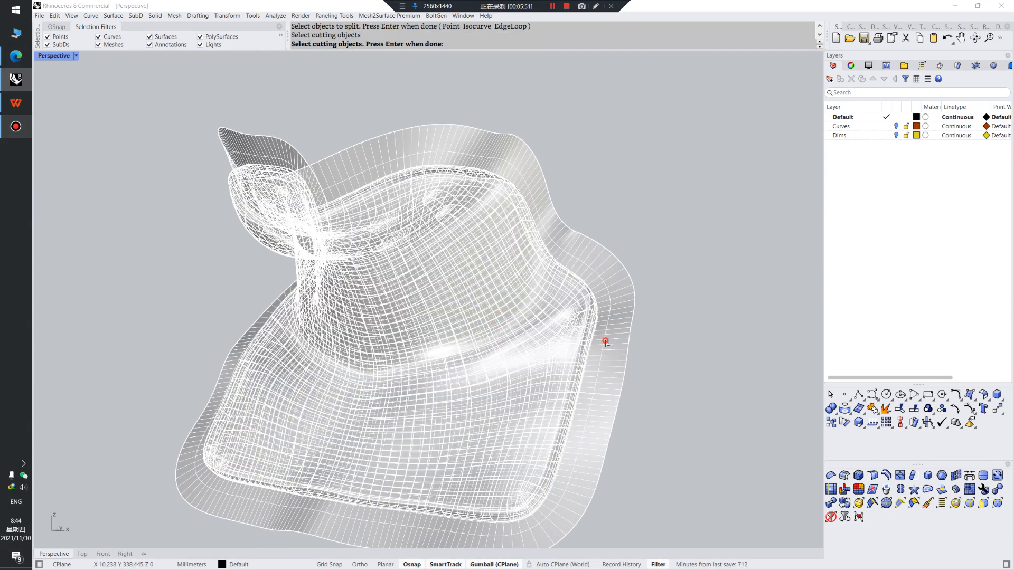
right_click(697, 354)
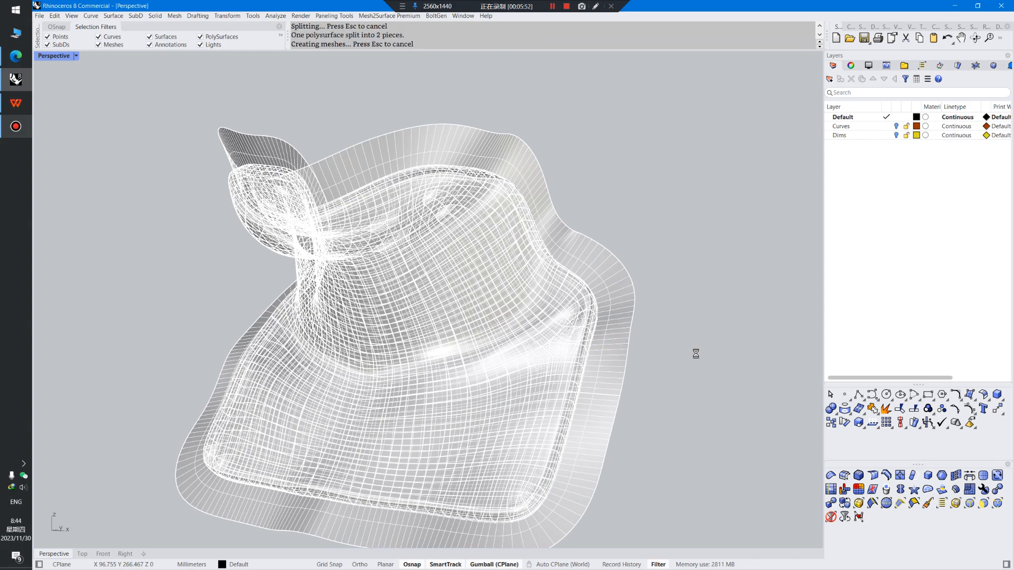
Hide the flange, move one half of the split Brep aside to check the separation, and undo the move
left_click(609, 346)
key("ctrl+h")
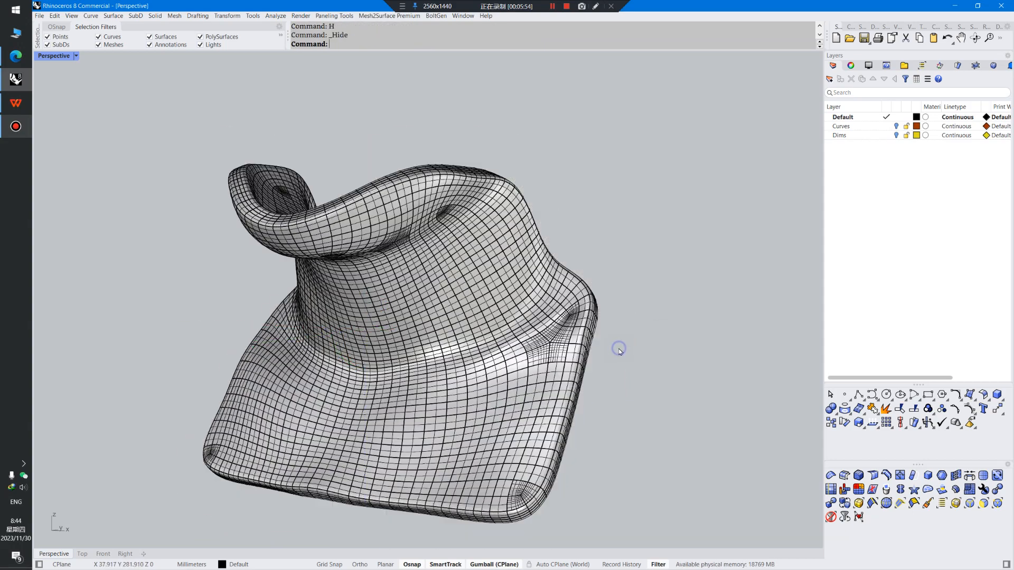
left_click(561, 346)
right_click_drag(562, 346, 538, 346)
right_click_drag(378, 331, 327, 333)
left_click_drag(390, 331, 255, 331)
left_click(567, 376)
right_click_drag(566, 376, 602, 360)
key("ctrl+z")
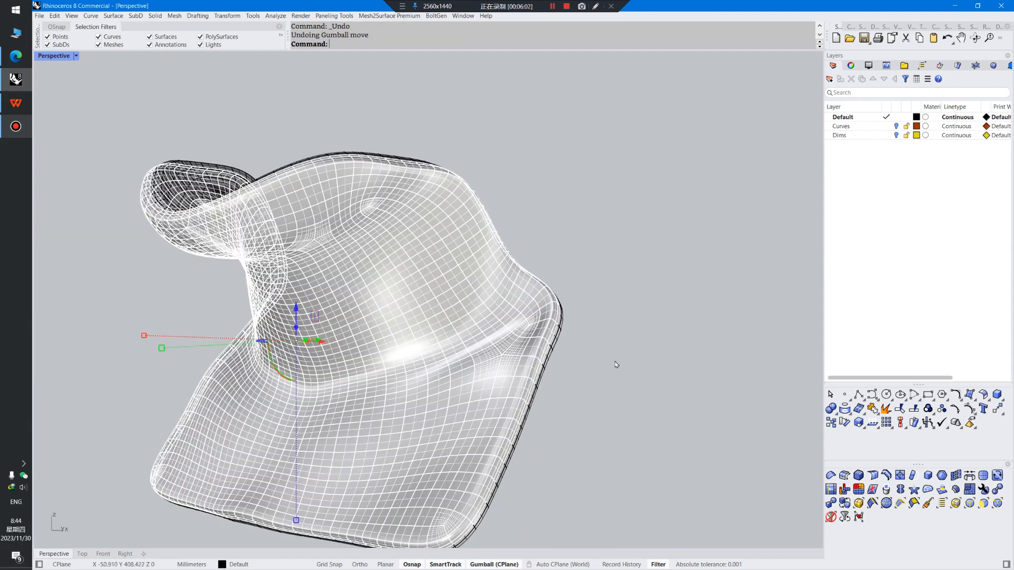
Show the flange surface again from among the hidden objects
left_click(616, 355)
key("ctrl+shift+h")
left_click(561, 331)
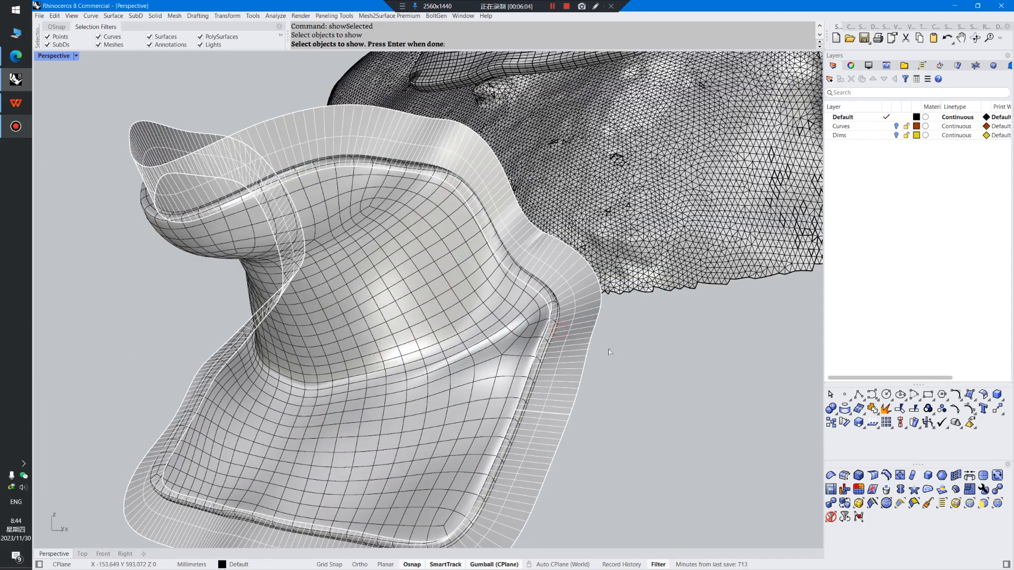
right_click(609, 350)
Examine how the flange meets the split silicone Brep along the rim, selecting the pieces to check them
right_click_drag(624, 357, 619, 366)
scroll(589, 351, "up", 5)
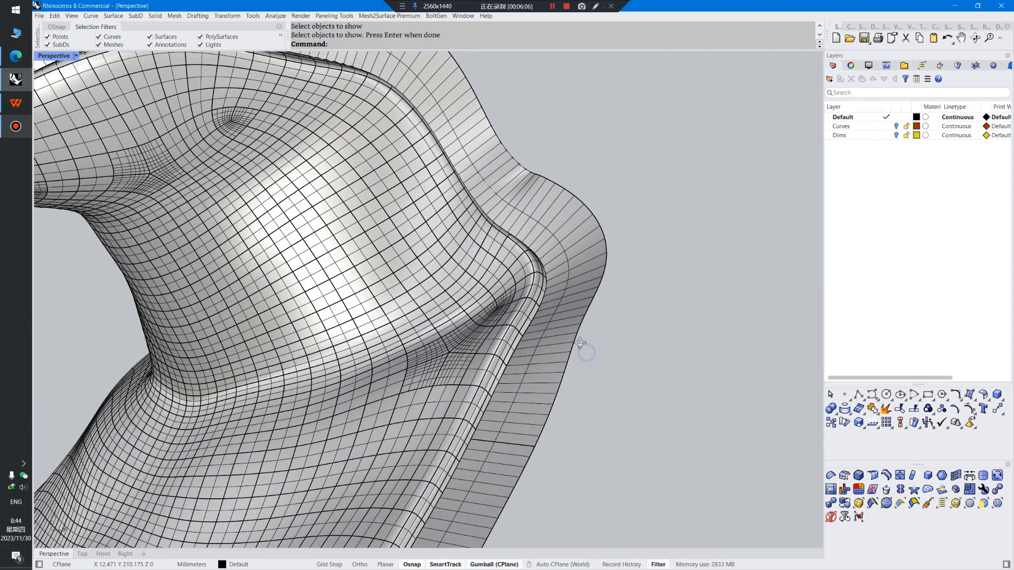
scroll(507, 330, "down", 5)
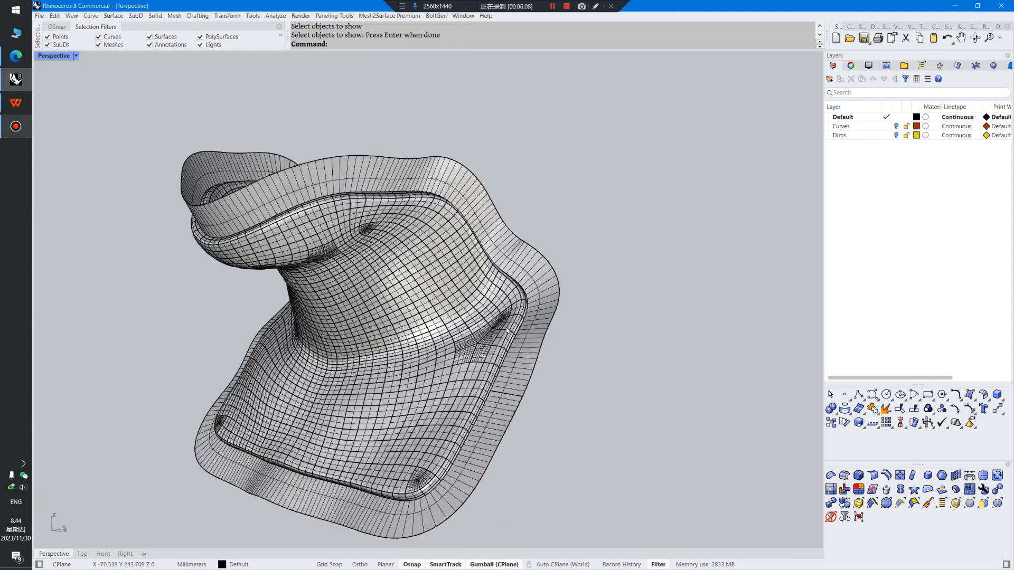
right_click_drag(506, 330, 533, 338)
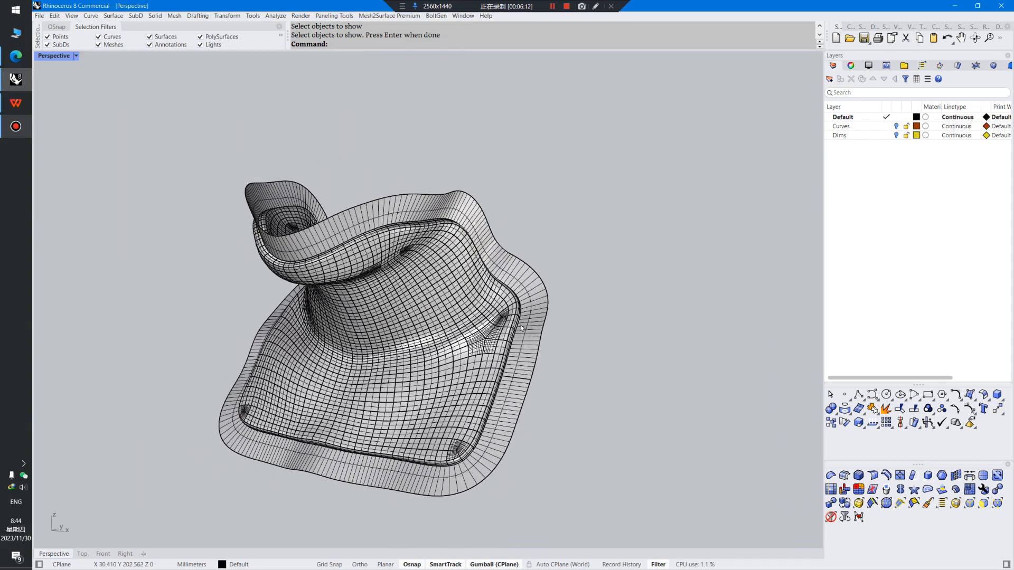
scroll(522, 328, "up", 3)
left_click(537, 335)
left_click(538, 333)
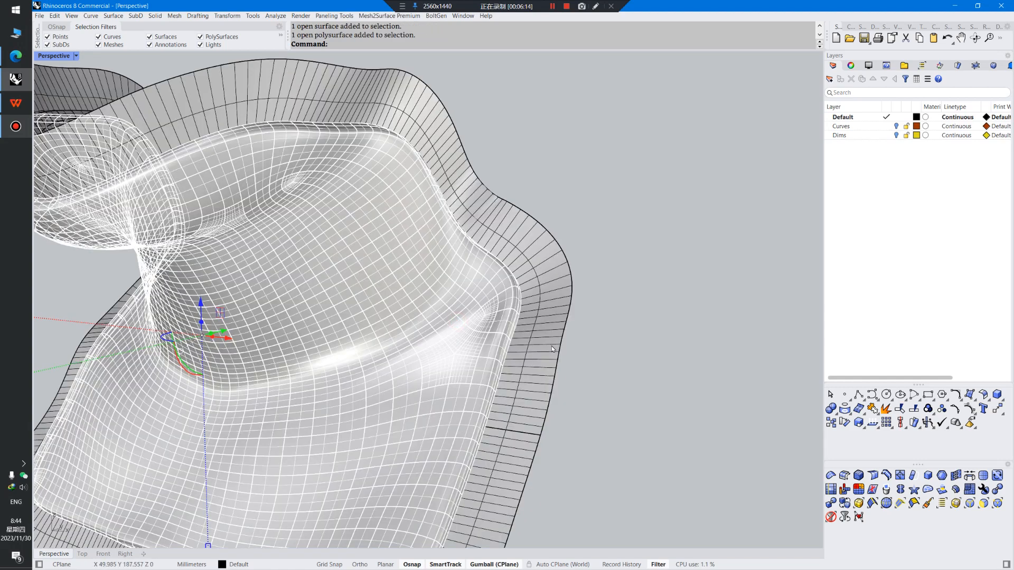
right_click_drag(539, 333, 319, 323)
left_click(564, 358)
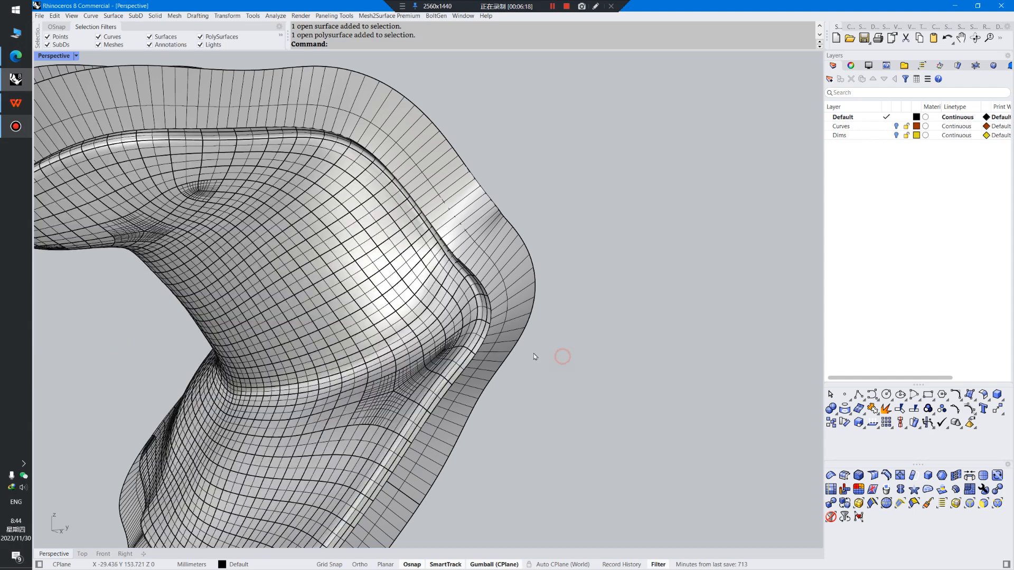
right_click_drag(538, 357, 576, 344)
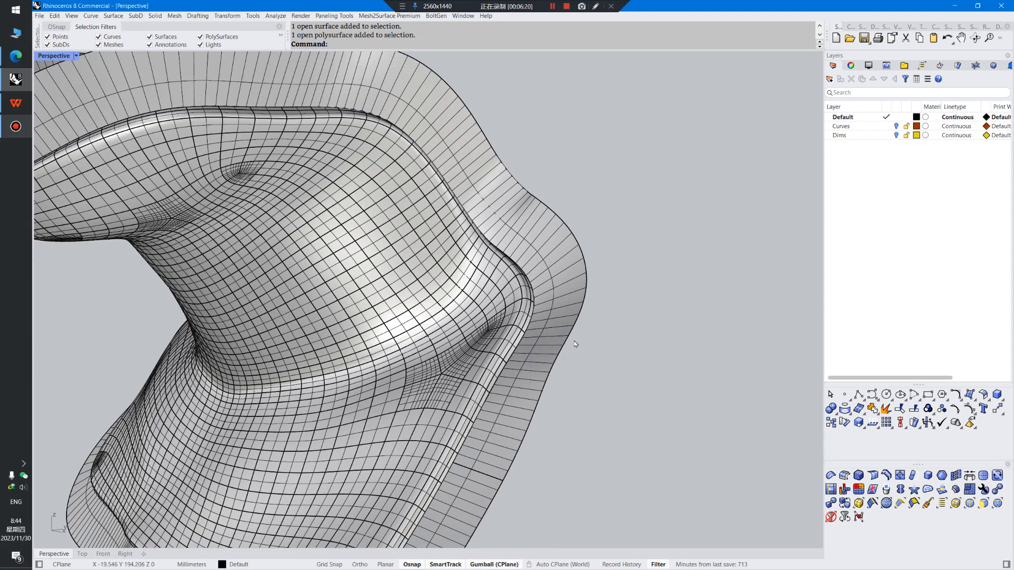
Duplicate the flange surface in place by copying and pasting it
key("Return")
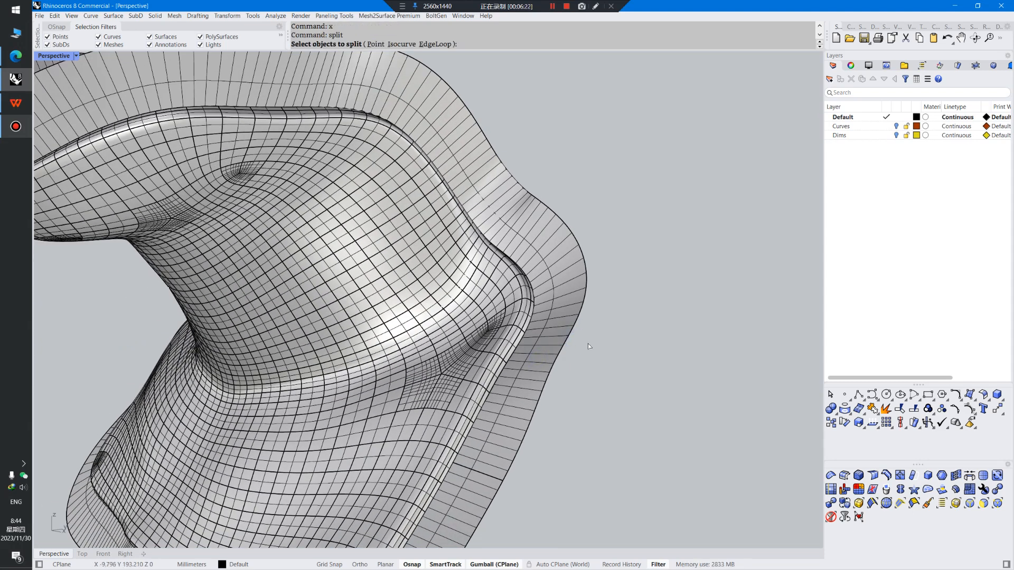
left_click(552, 342)
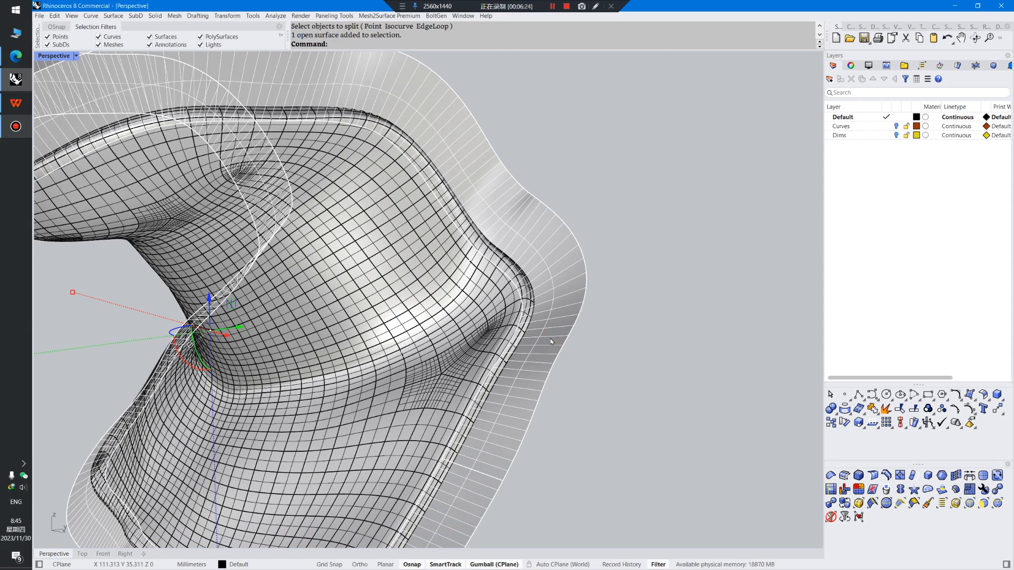
key("ctrl+c")
key("ctrl+v")
left_click(584, 338)
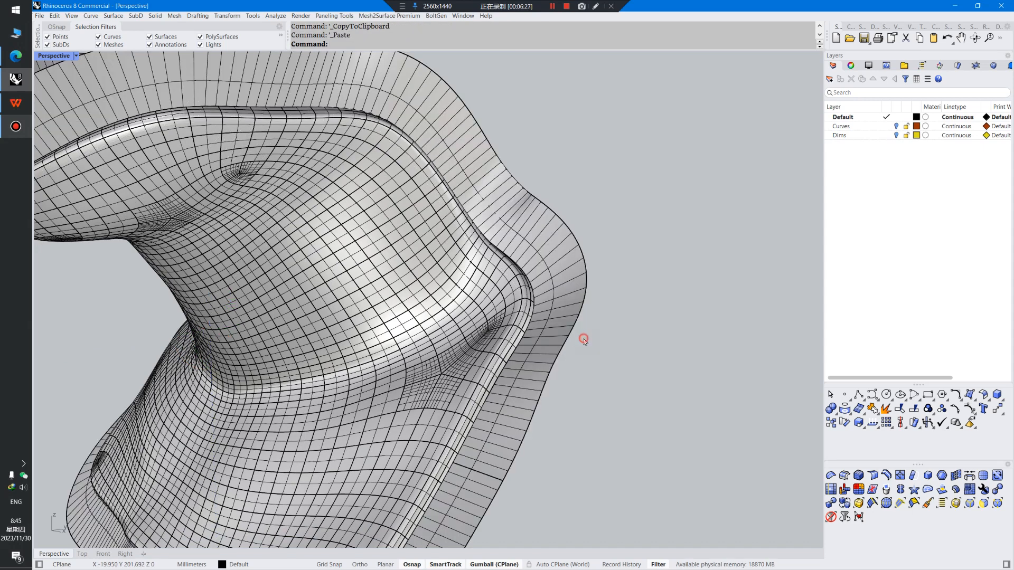
Hide one of the two overlapping flange surfaces to keep it as a spare copy
left_click(554, 328)
left_click(600, 350)
left_click(553, 331)
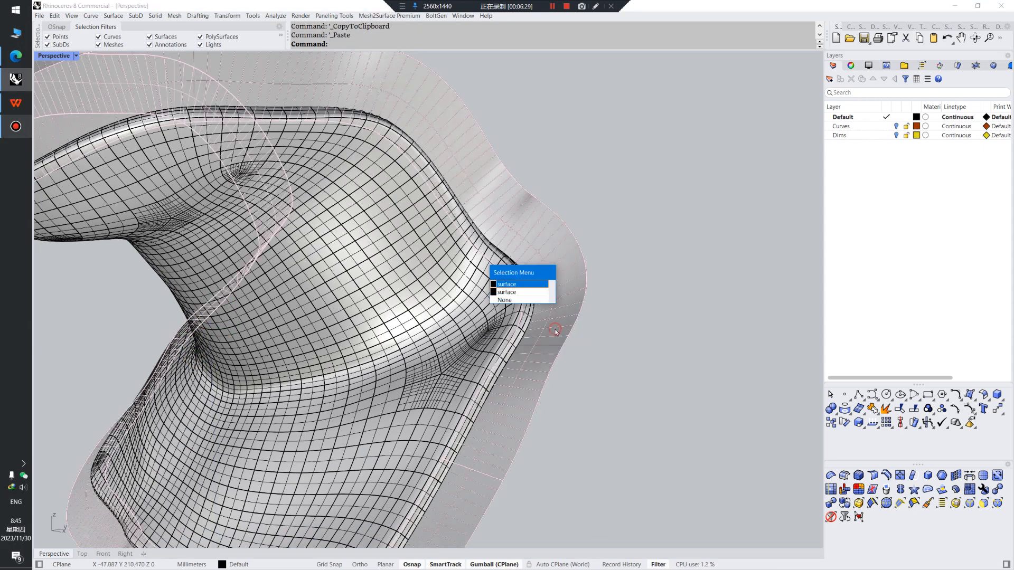
type("H")
key("Return")
Split the visible flange surface using one half of the silicone Brep as the cutting object
left_click(491, 326)
left_click(607, 354)
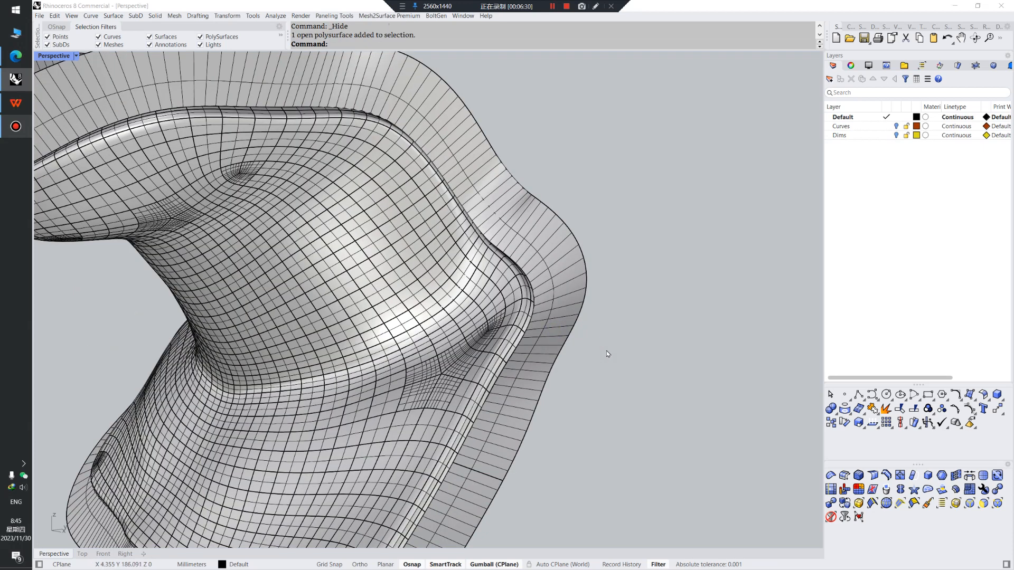
type("s")
right_click(606, 351)
left_click(549, 340)
right_click(622, 353)
left_click(503, 334)
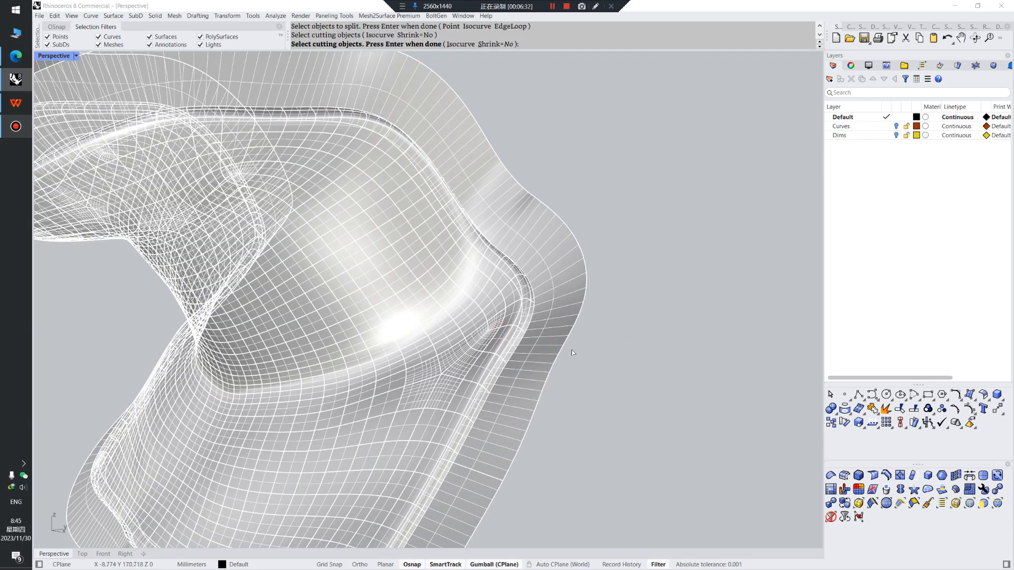
right_click(581, 354)
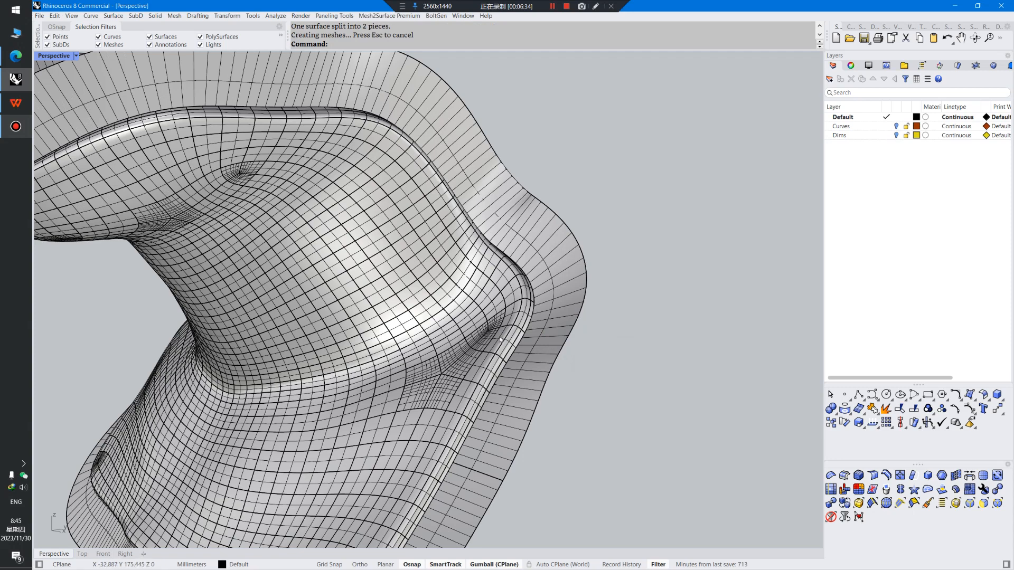
Hide the front silicone half and delete the inner strip of the split flange surface along the rim
left_click(471, 337)
right_click(645, 369)
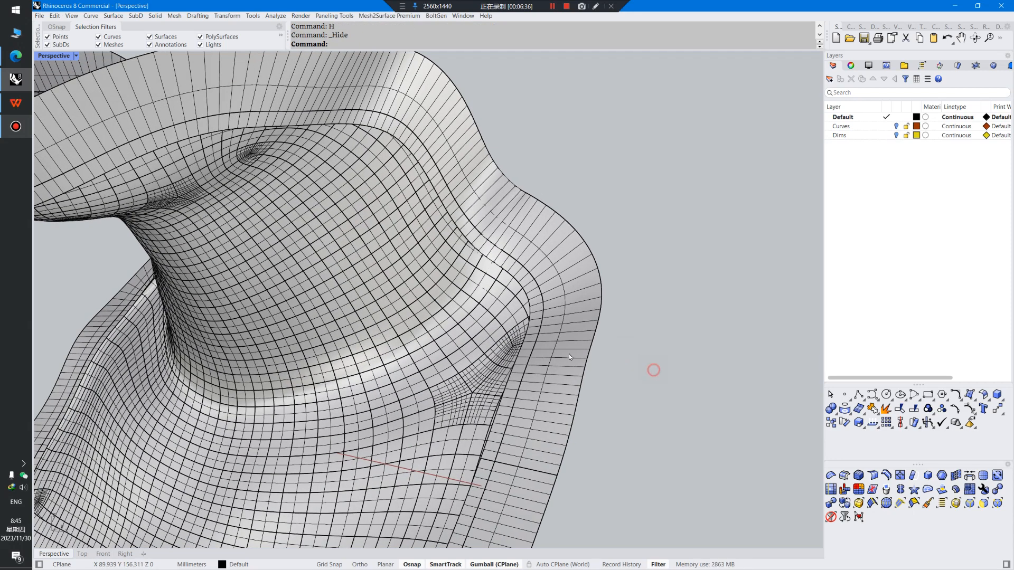
left_click(528, 346)
key("Delete")
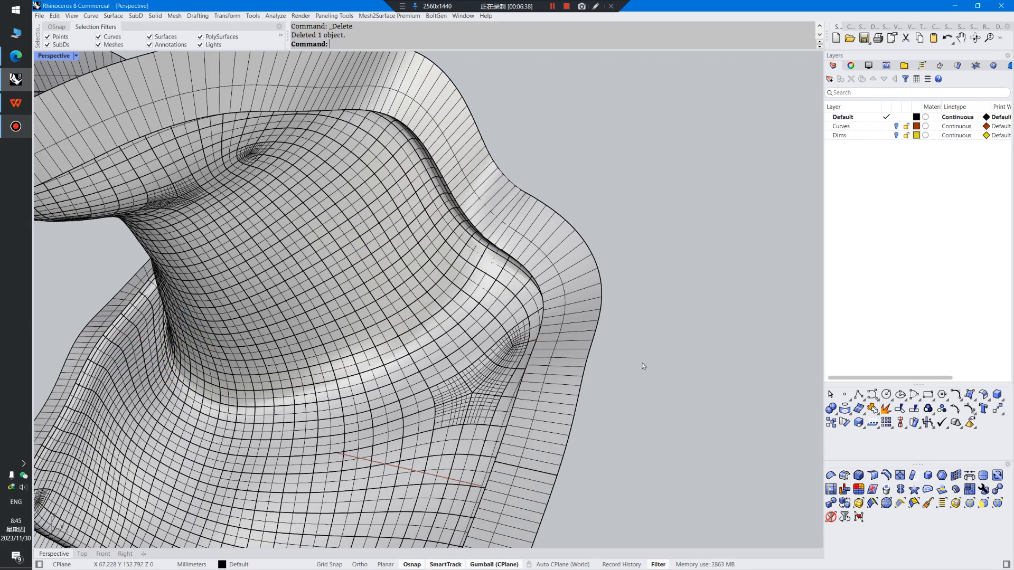
Unhide the silicone body that sits inside the flange from among the hidden objects
left_click(464, 317)
key("ctrl+shift+h")
left_click(453, 318)
right_click(644, 354)
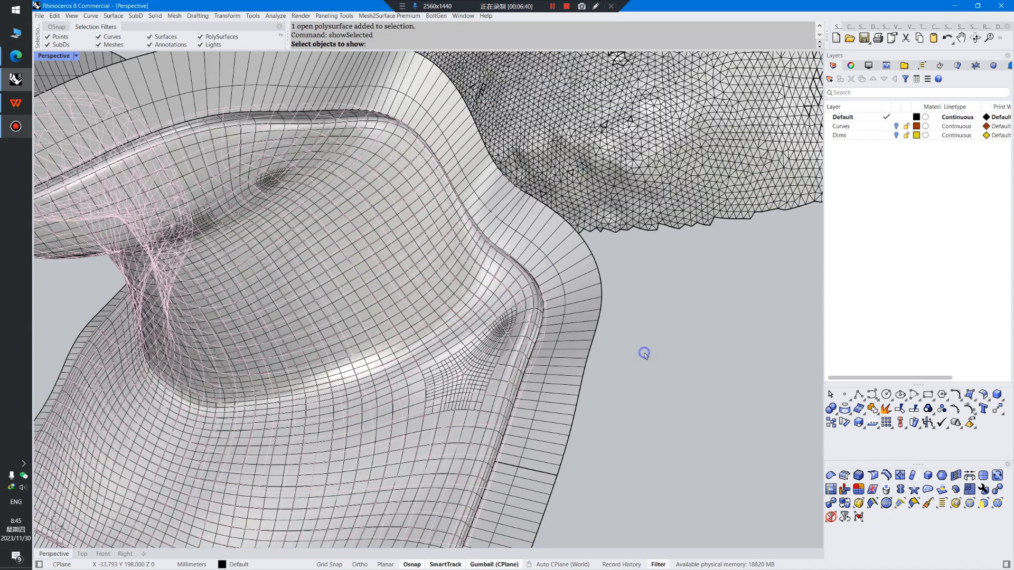
right_click(652, 346)
left_click(645, 352)
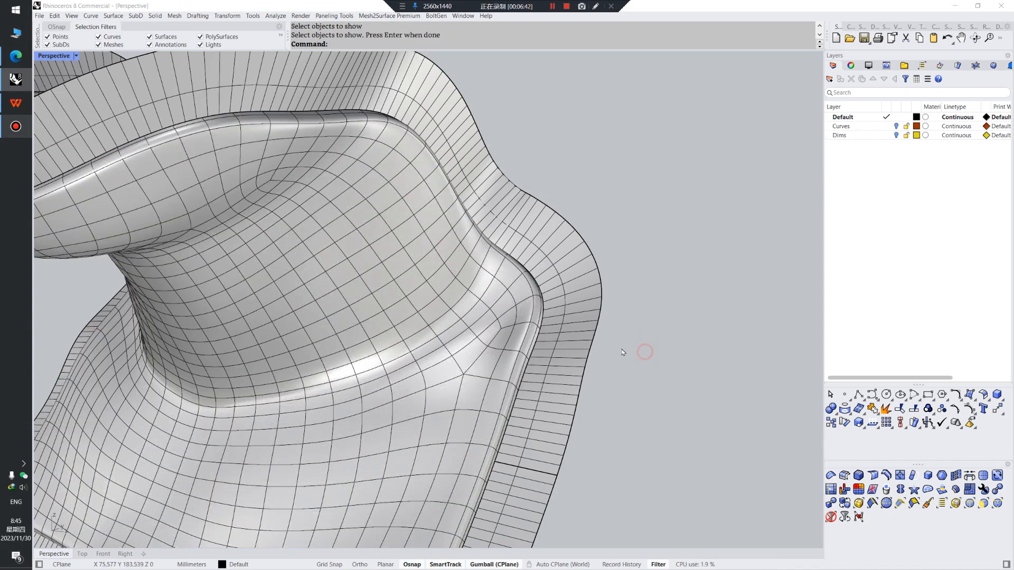
Try to join the unhidden silicone body with the flange surface
left_click(450, 317)
left_click(564, 335)
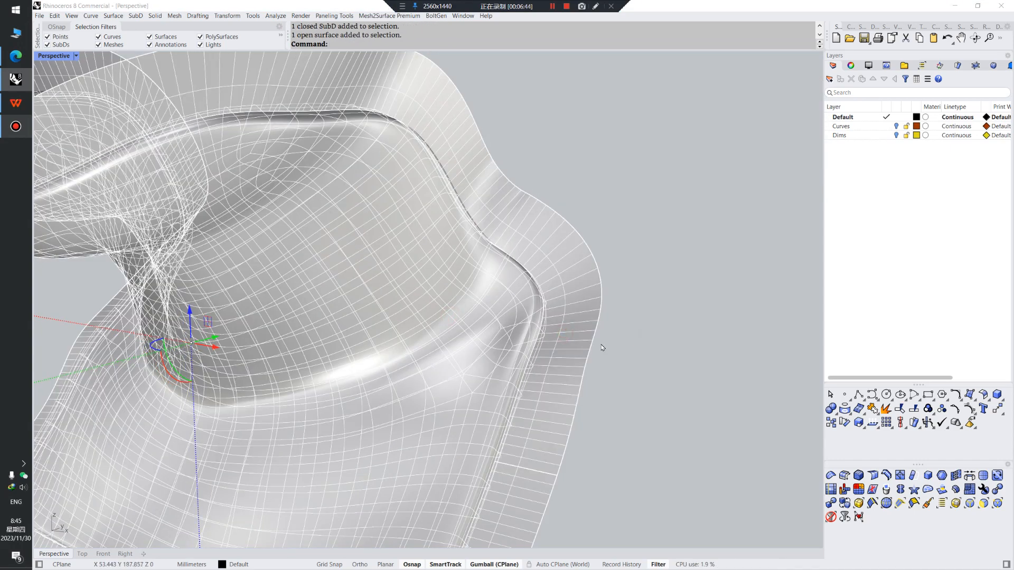
key("ctrl+j")
scroll(581, 340, "down", 5)
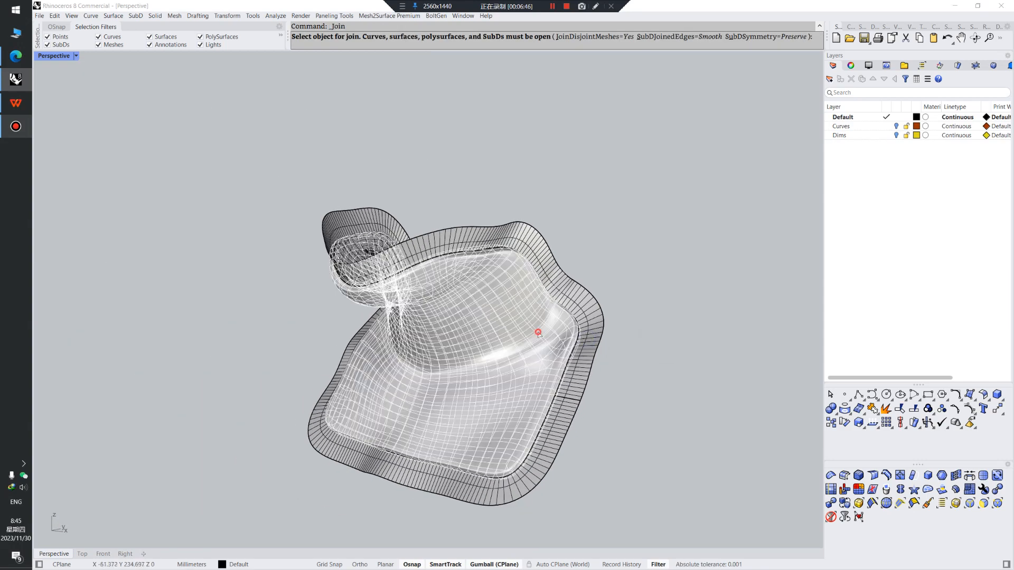
left_click(587, 345)
key("Return")
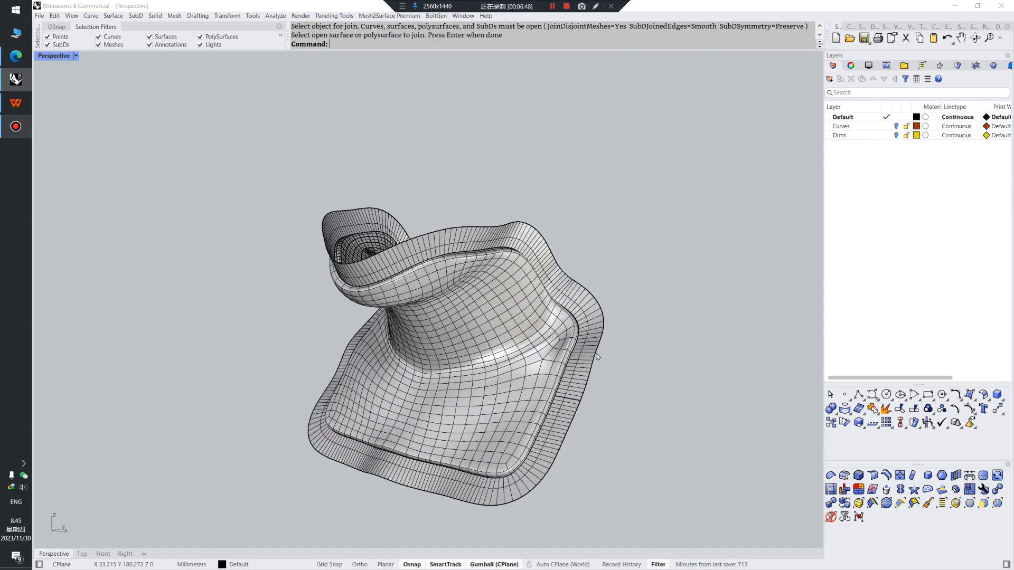
Hide the visible silicone half, check the remaining body against the flange, and hide that body too
scroll(599, 352, "up", 5)
right_click_drag(605, 343, 520, 333)
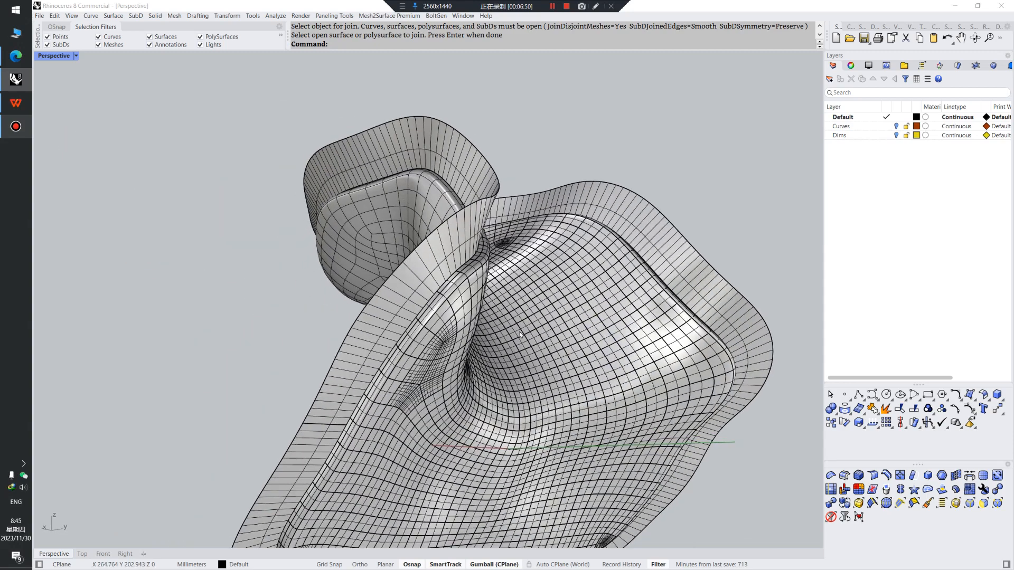
left_click(461, 324)
key("Return")
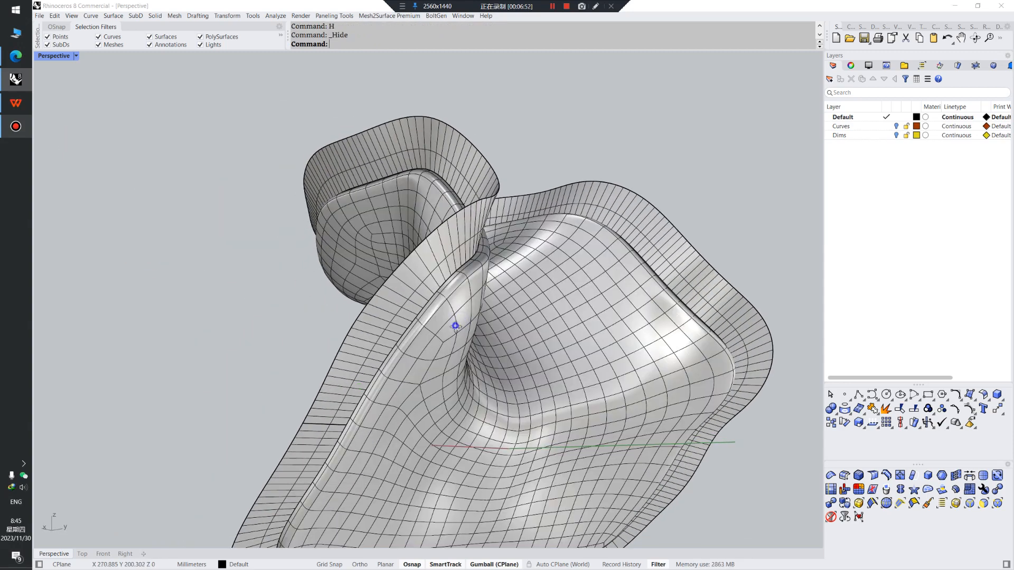
right_click_drag(457, 321, 435, 322)
left_click(435, 322)
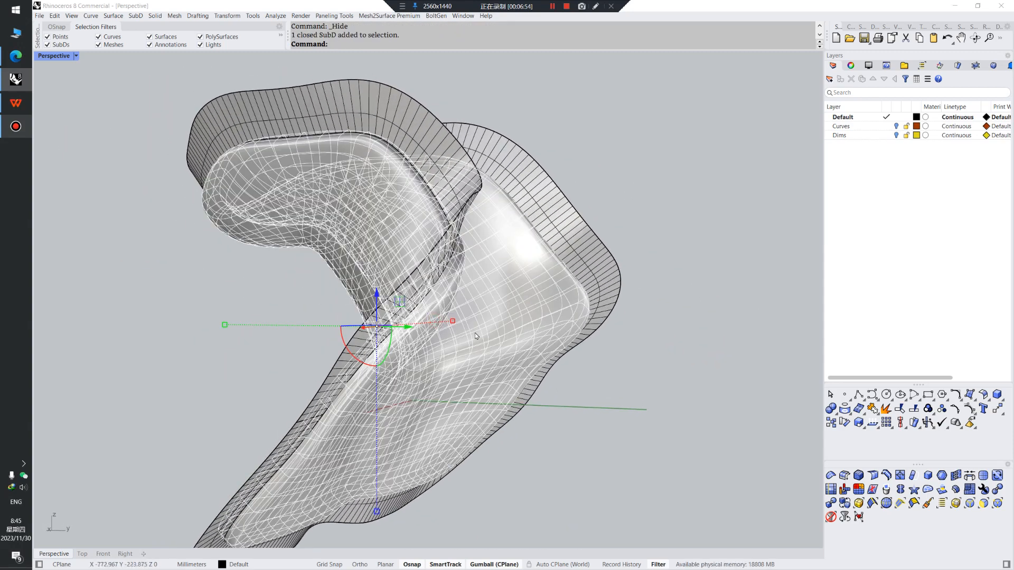
left_click(546, 374, "shift")
left_click(609, 394)
right_click_drag(506, 382, 478, 353)
left_click(421, 349)
key("Return")
Undo the last hides and the unhiding of the silicone body, and select the flange surface to check it
key("ctrl+z")
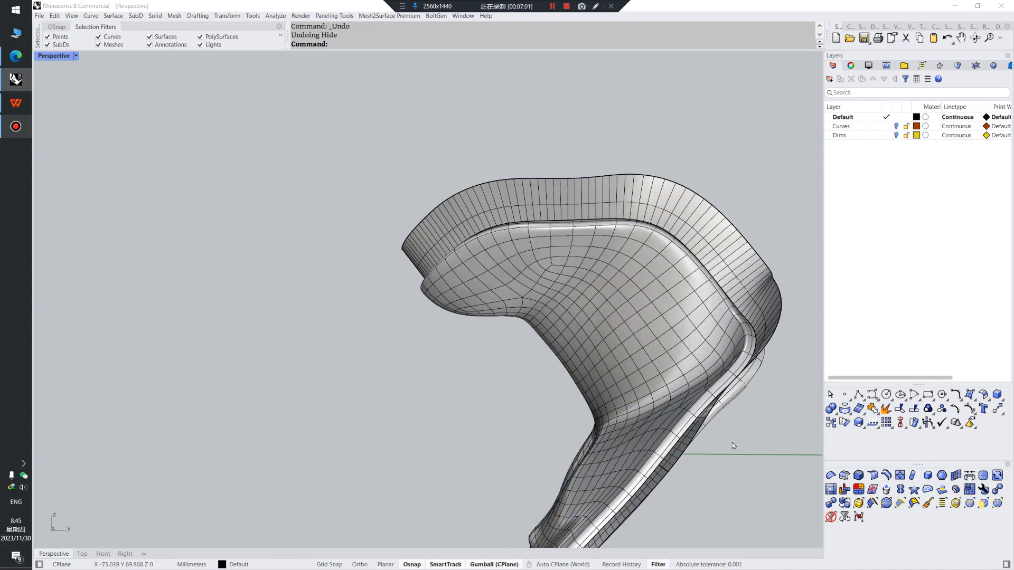
right_click_drag(748, 448, 693, 411)
key("ctrl+z")
scroll(642, 431, "up", 6)
left_click(630, 421)
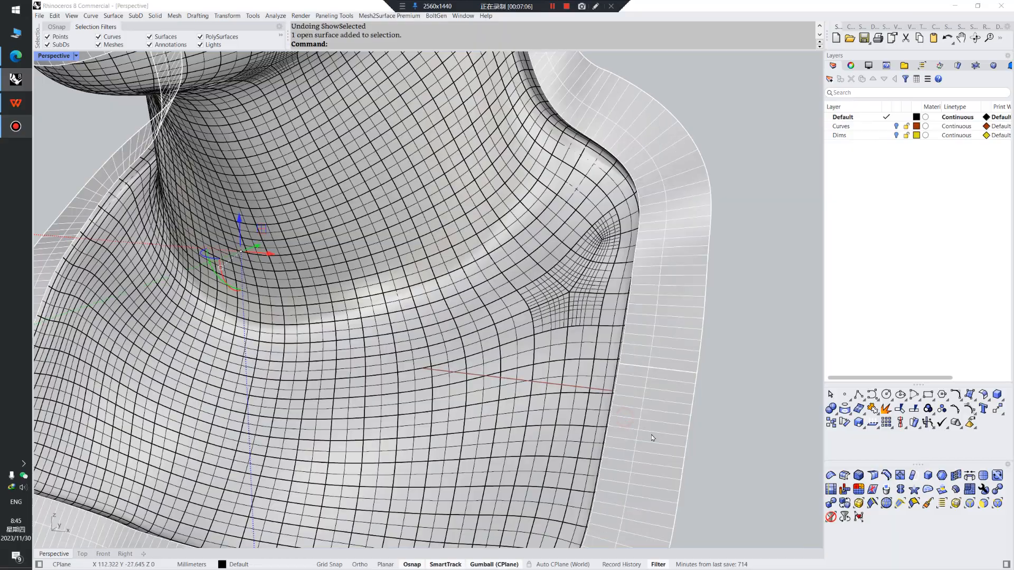
left_click(724, 429)
Try to split the flange again with the visible silicone half as cutter, and undo back until the front half is restored
right_click_drag(622, 399, 641, 373)
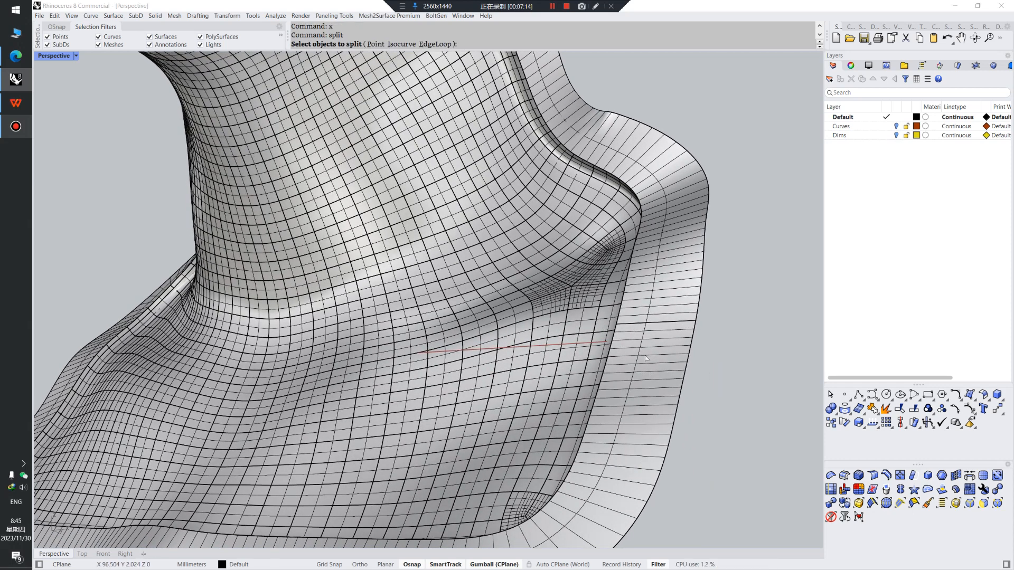
left_click(650, 355)
left_click(550, 346)
right_click(597, 358)
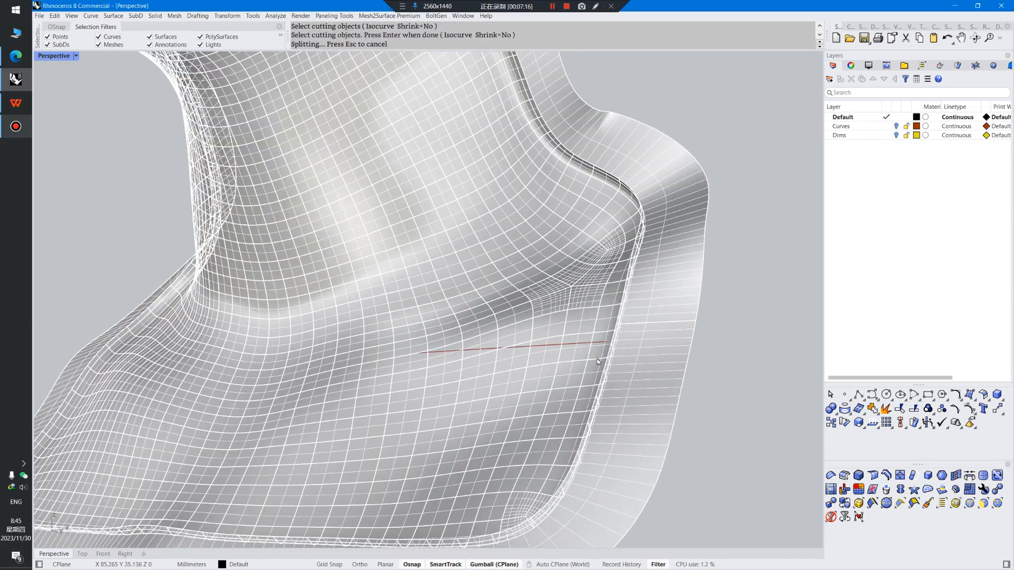
right_click_drag(597, 359, 738, 339)
key("ctrl+z")
Hide the front silicone half and delete the narrow inner flange strip along the rim
left_click(578, 332)
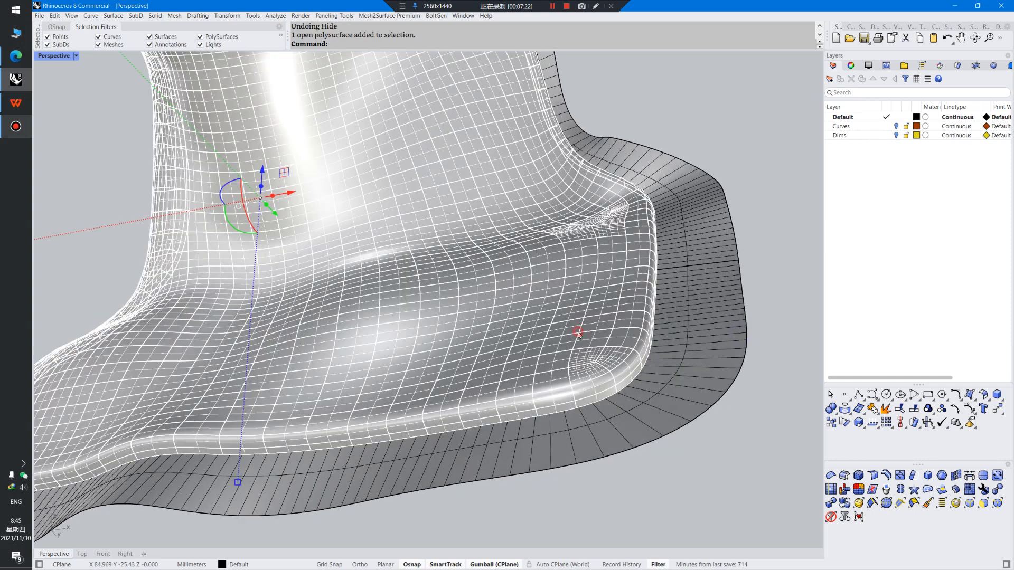
key("Return")
left_click(642, 347)
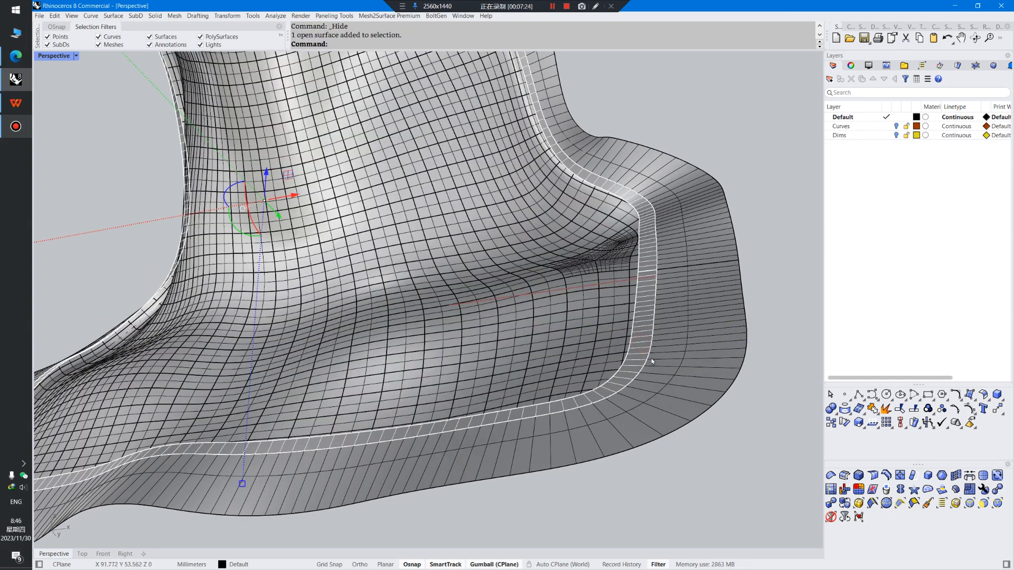
key("Delete")
Unhide only the front silicone half from the hidden objects
key("ctrl+shift+h")
left_click(568, 318)
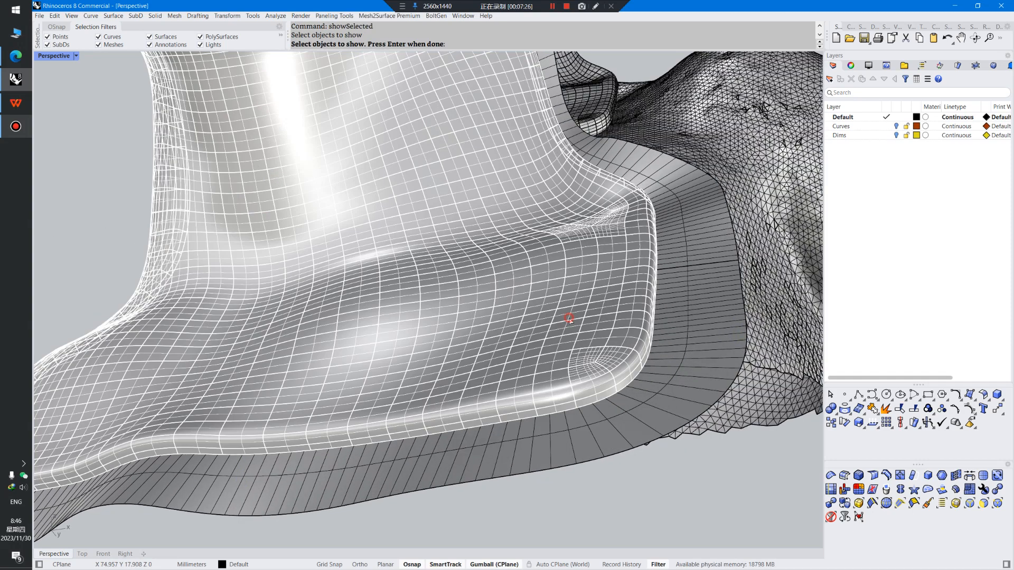
key("Return")
Duplicate the trimmed flange surface in place by copying and pasting it
scroll(660, 370, "down", 3)
left_click(671, 353)
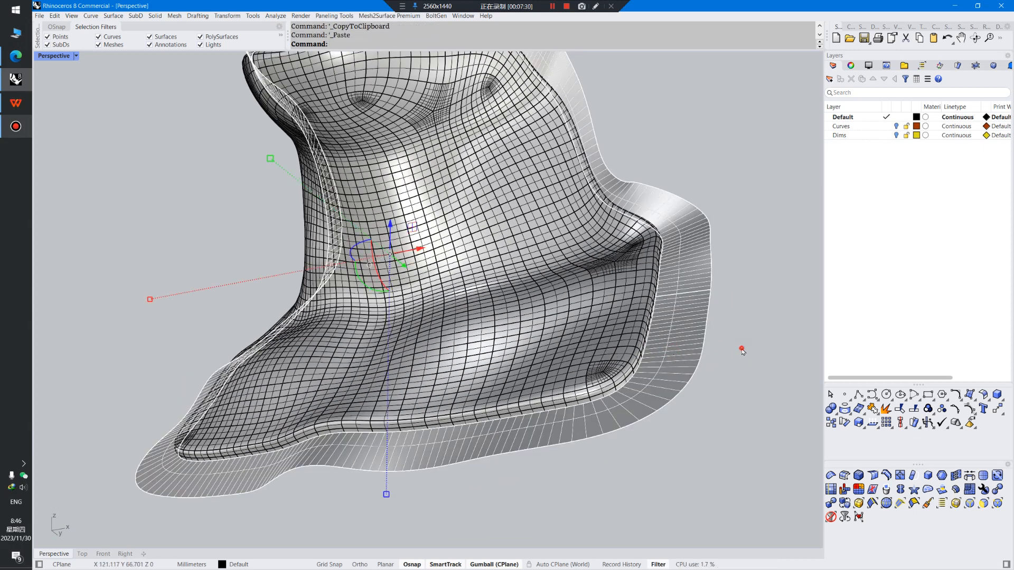
left_click(742, 349)
Join the front silicone half with one of the two overlapping flange surfaces
left_click(632, 323)
left_click(683, 334, "shift")
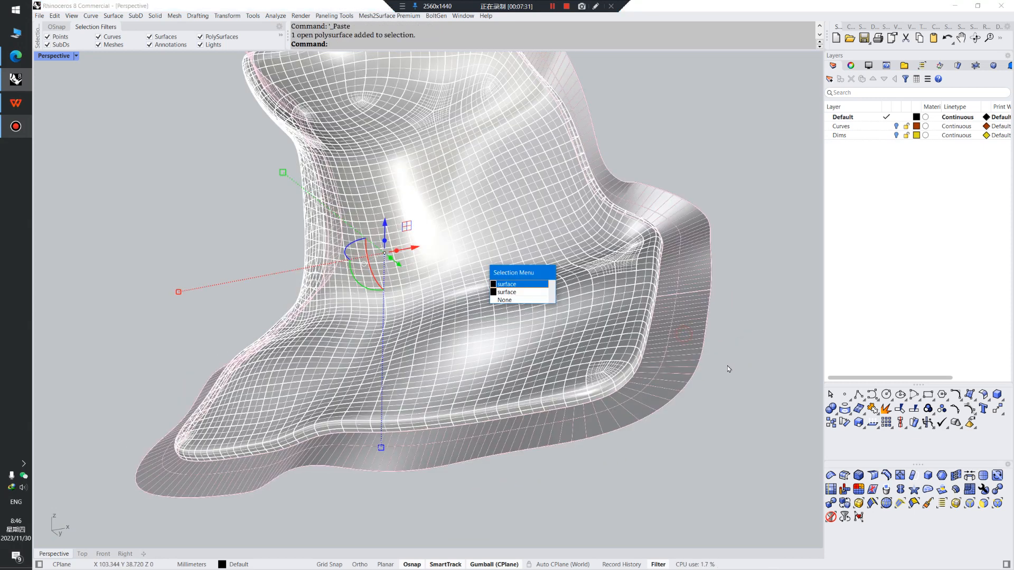
left_click(530, 287)
key("ctrl+j")
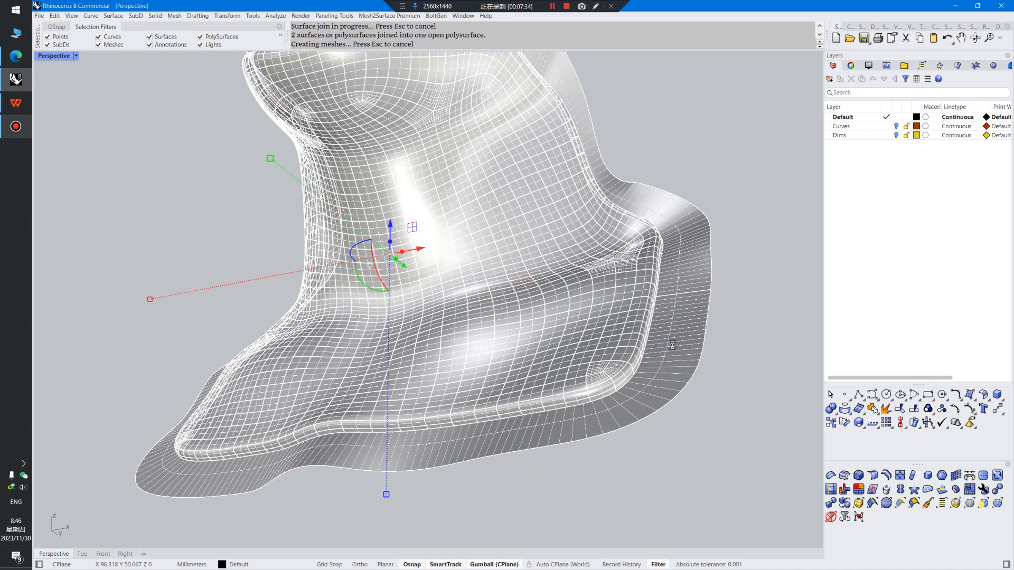
Move the joined front half and flange away from the other half in the negative Y direction
scroll(658, 349, "down", 4)
right_click_drag(658, 349, 550, 324)
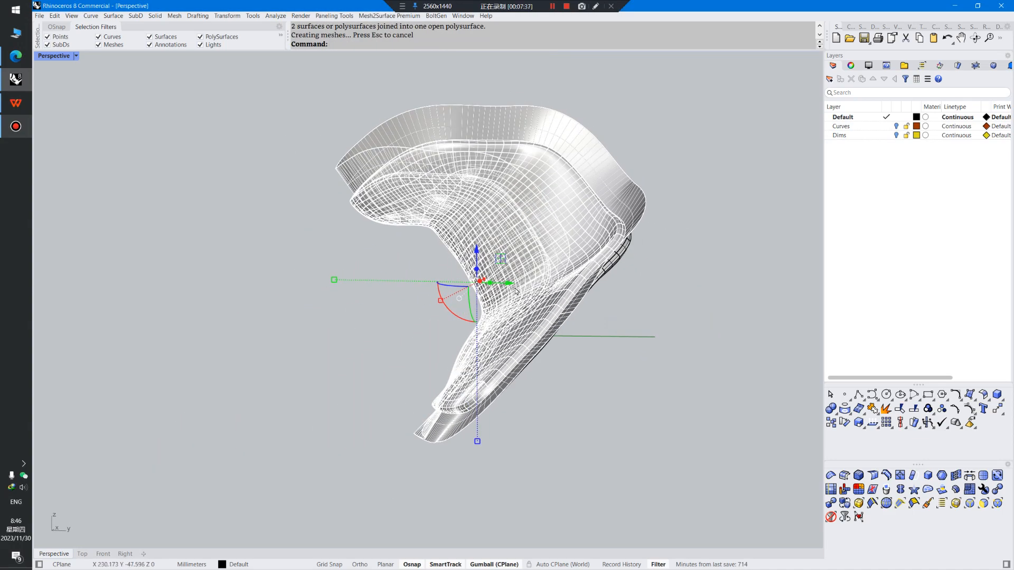
left_click_drag(492, 282, 333, 293)
left_click(624, 421)
Join the remaining silicone half with the other flange surface
right_click_drag(494, 343, 581, 390)
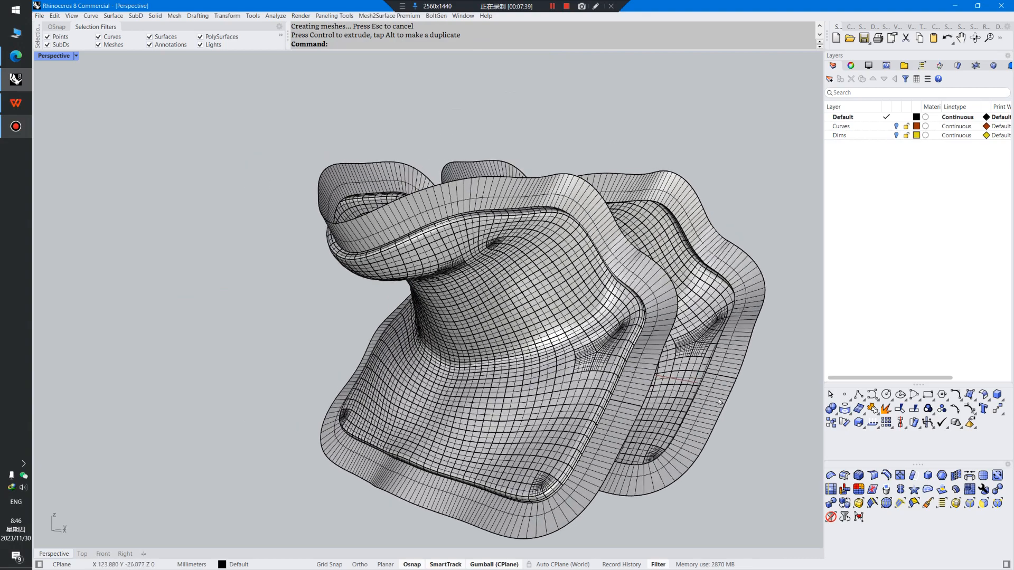
left_click(720, 393)
left_click(724, 393, "shift")
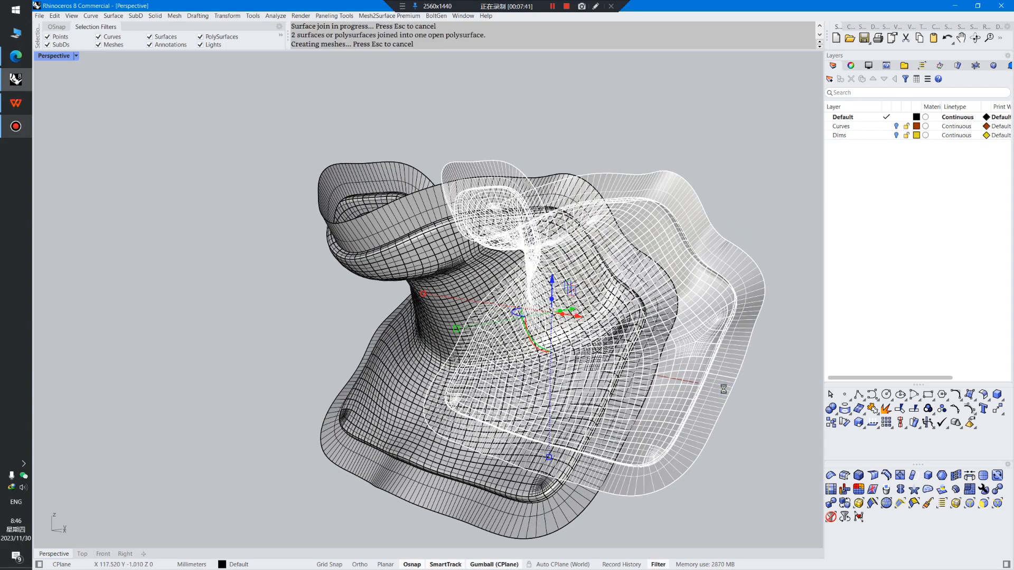
left_click(765, 391)
Examine the two separated silicone halves with their flanges from several angles, selecting each to check it
right_click_drag(764, 391, 572, 365)
left_click(459, 271)
left_click(648, 318)
right_click_drag(649, 342, 729, 355)
left_click(756, 132)
scroll(681, 211, "down", 6)
right_click_drag(657, 231, 549, 235, "shift")
right_click_drag(547, 273, 560, 248)
left_click(15, 127)
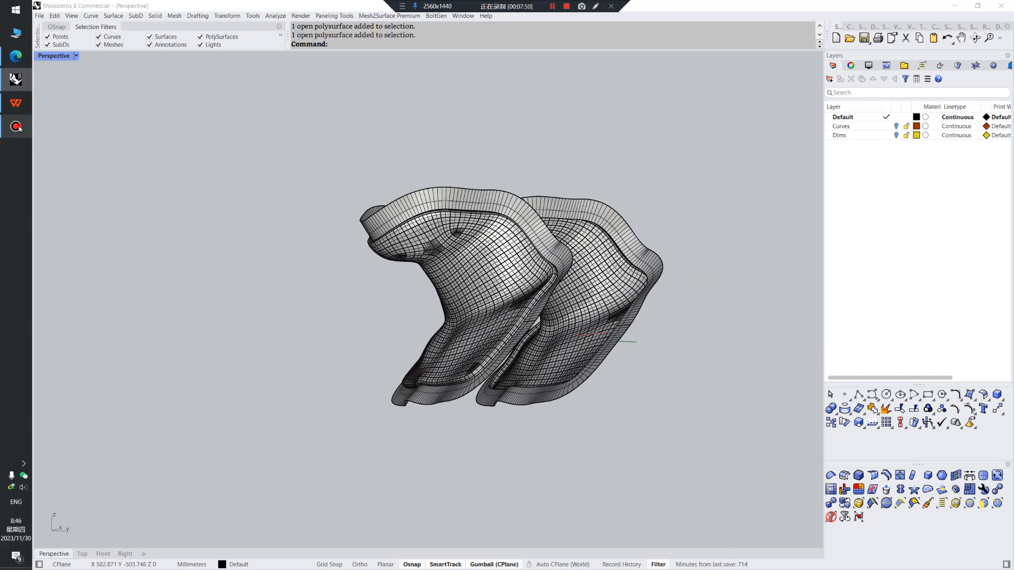